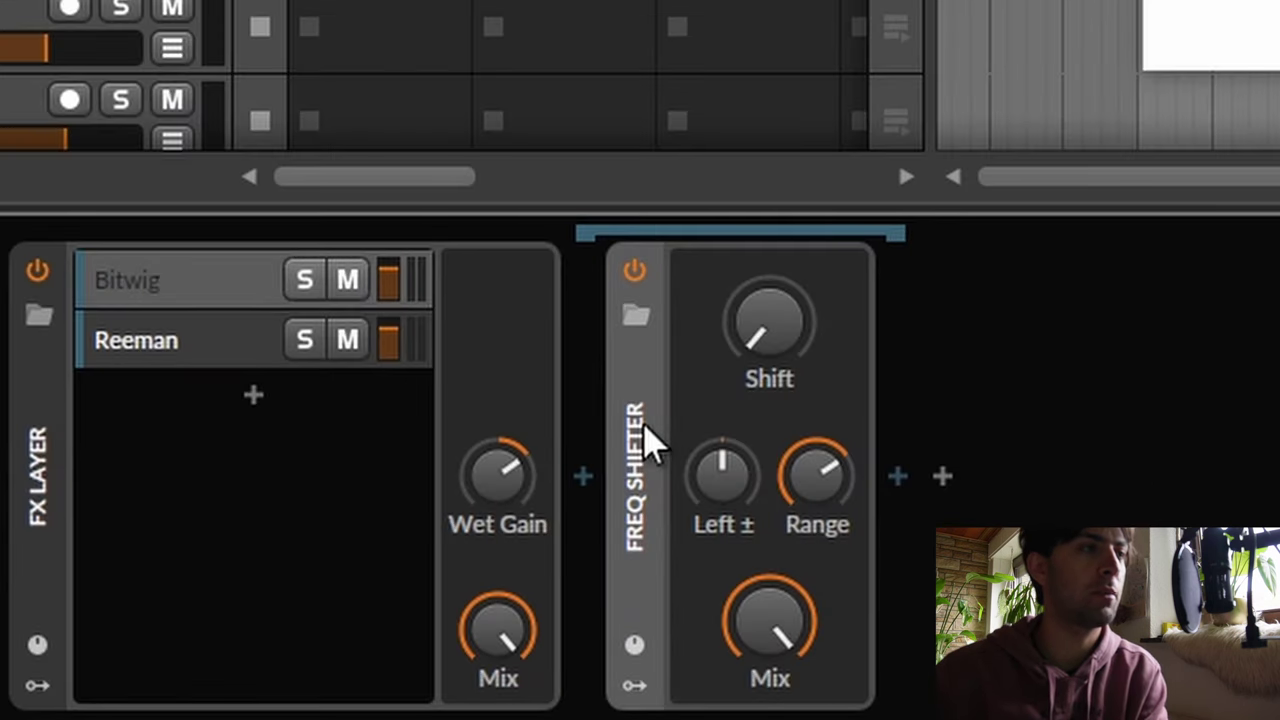
# - Solo the Bitwig layer and raise its Freq Shifter shift to 35.0%, then solo the Reeman layer
pyautogui.click(279, 539)
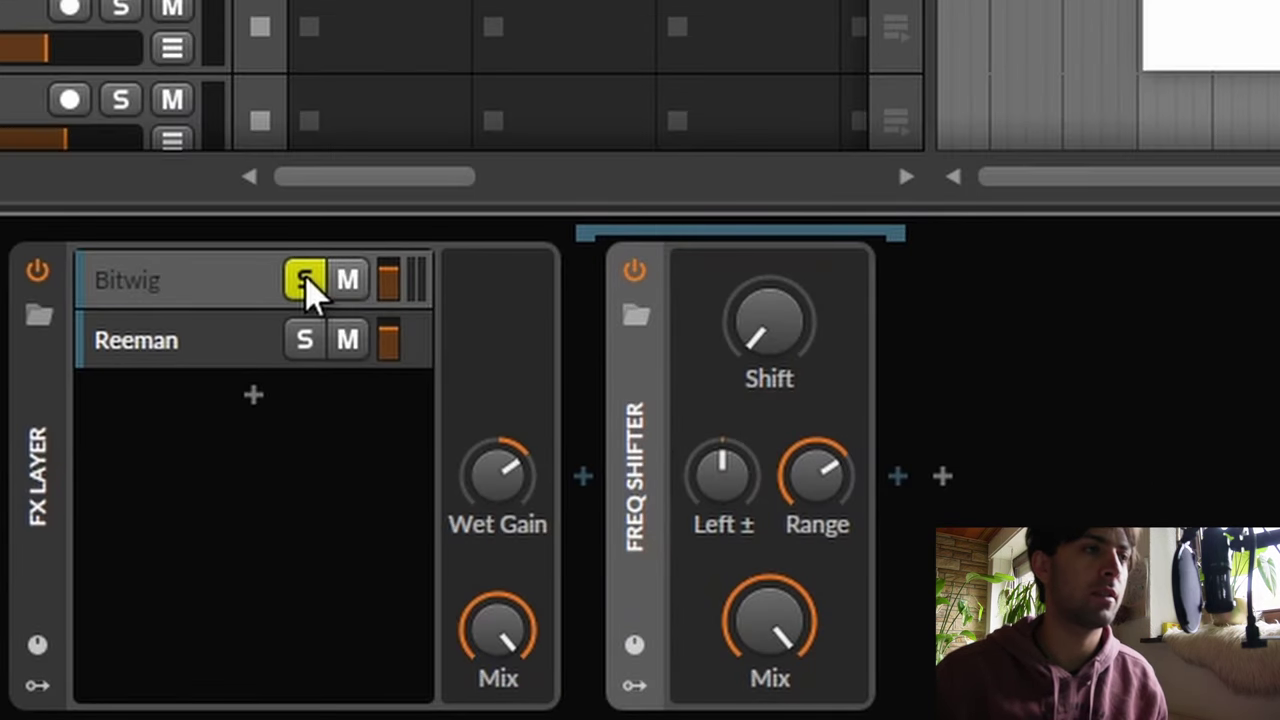
pyautogui.moveTo(785, 337)
pyautogui.mouseDown()
pyautogui.moveTo(785, 288)
pyautogui.moveTo(779, 356)
pyautogui.mouseUp()
pyautogui.click(305, 282)
# - Show the Reeman Frequency Shifter, nudge its plugin shift toward -422 Hz, and reselect both layers
pyautogui.click(305, 342)
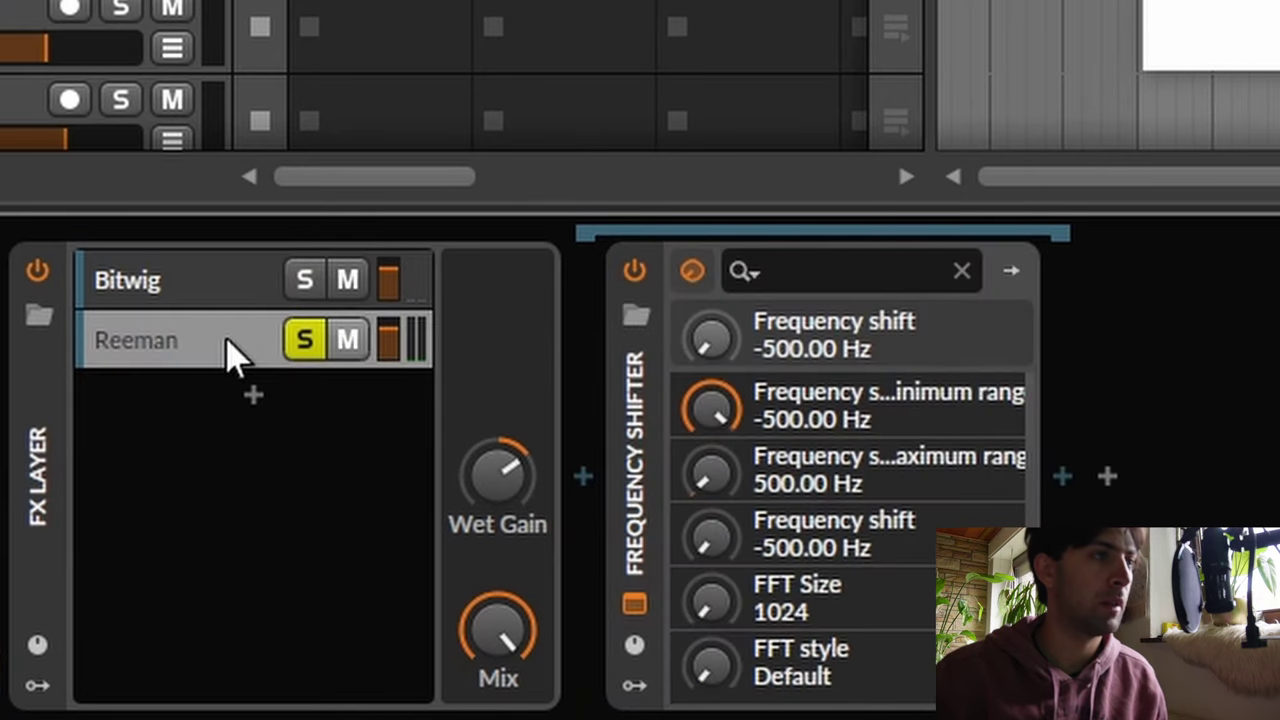
pyautogui.click(631, 430)
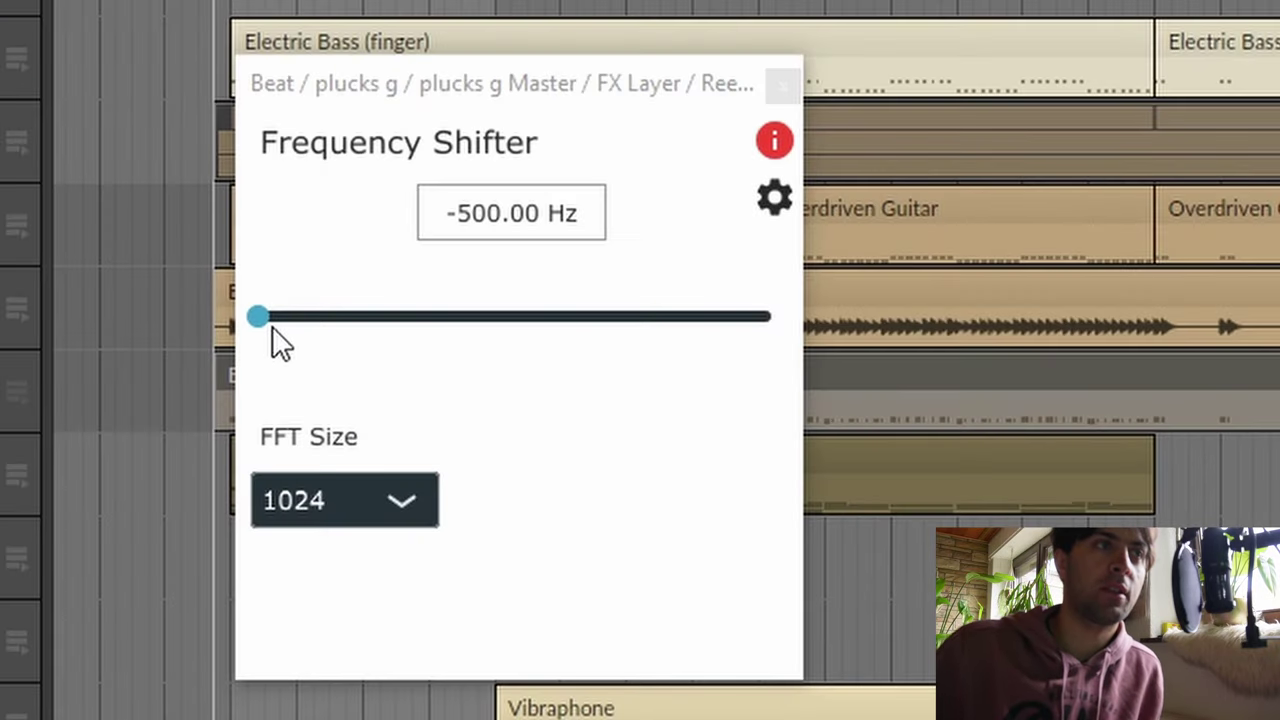
pyautogui.moveTo(272, 326); pyautogui.dragTo(131, 380)
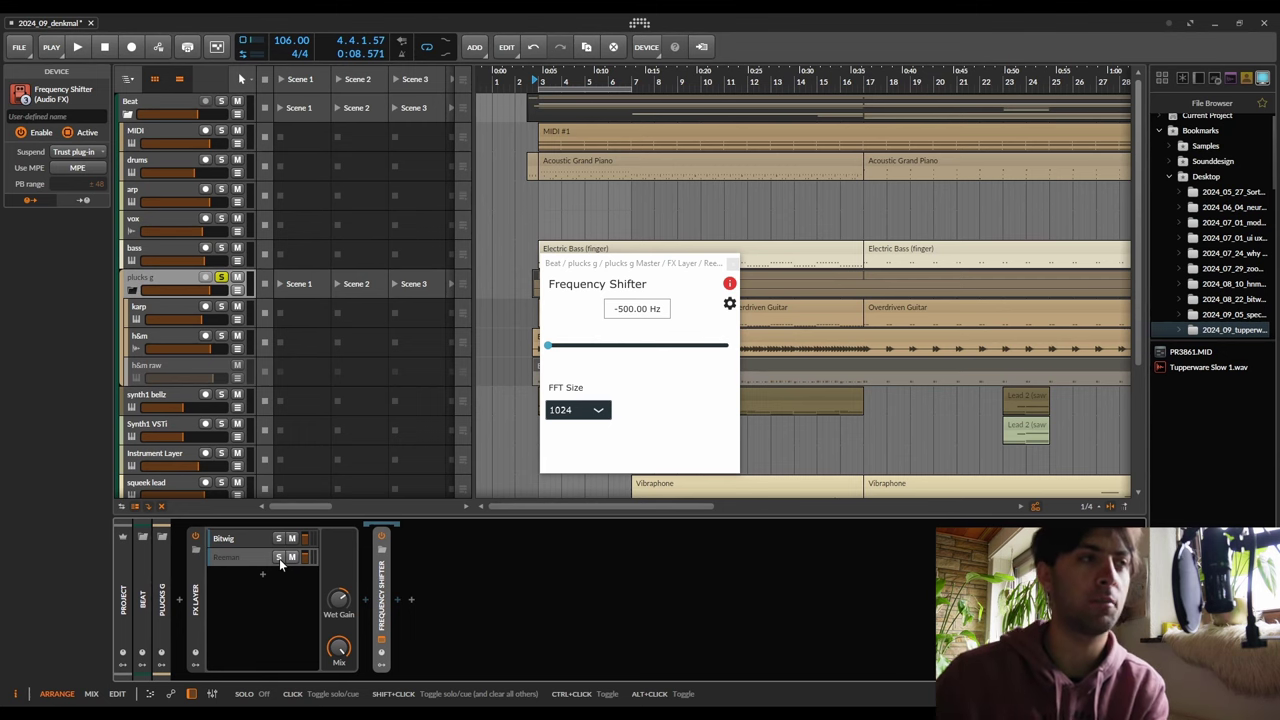
pyautogui.click(242, 539)
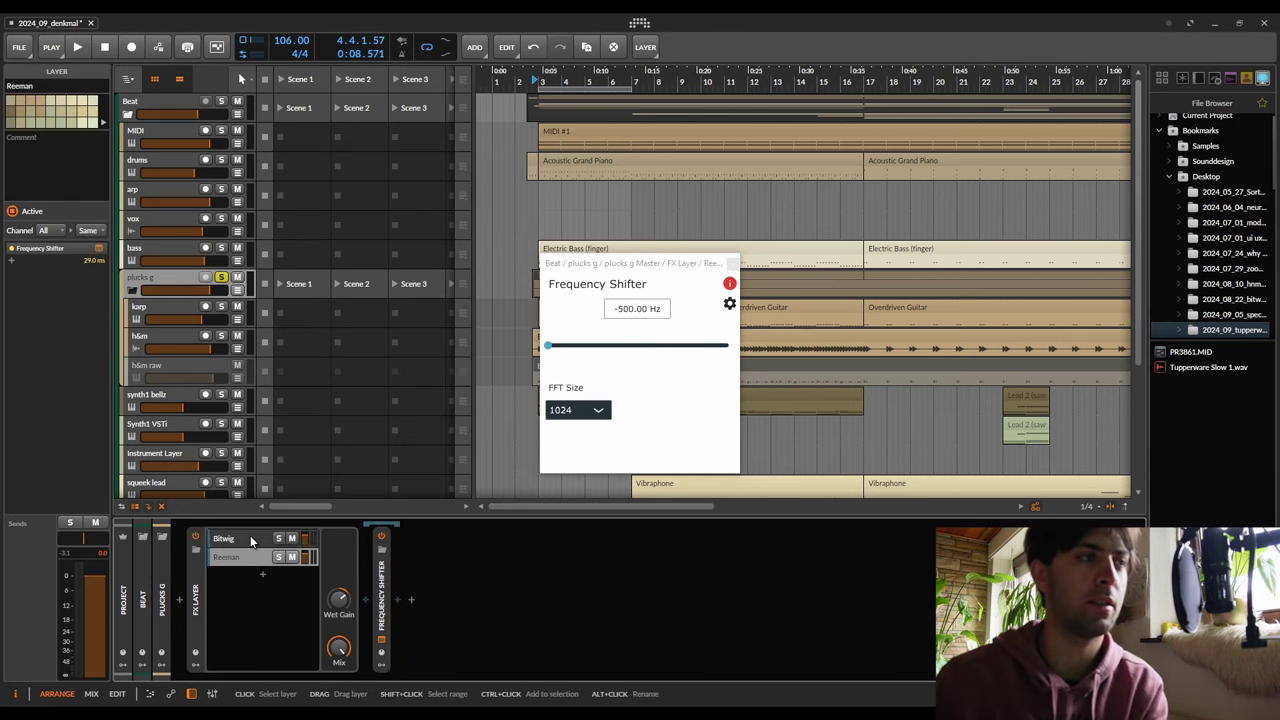
pyautogui.click(242, 558)
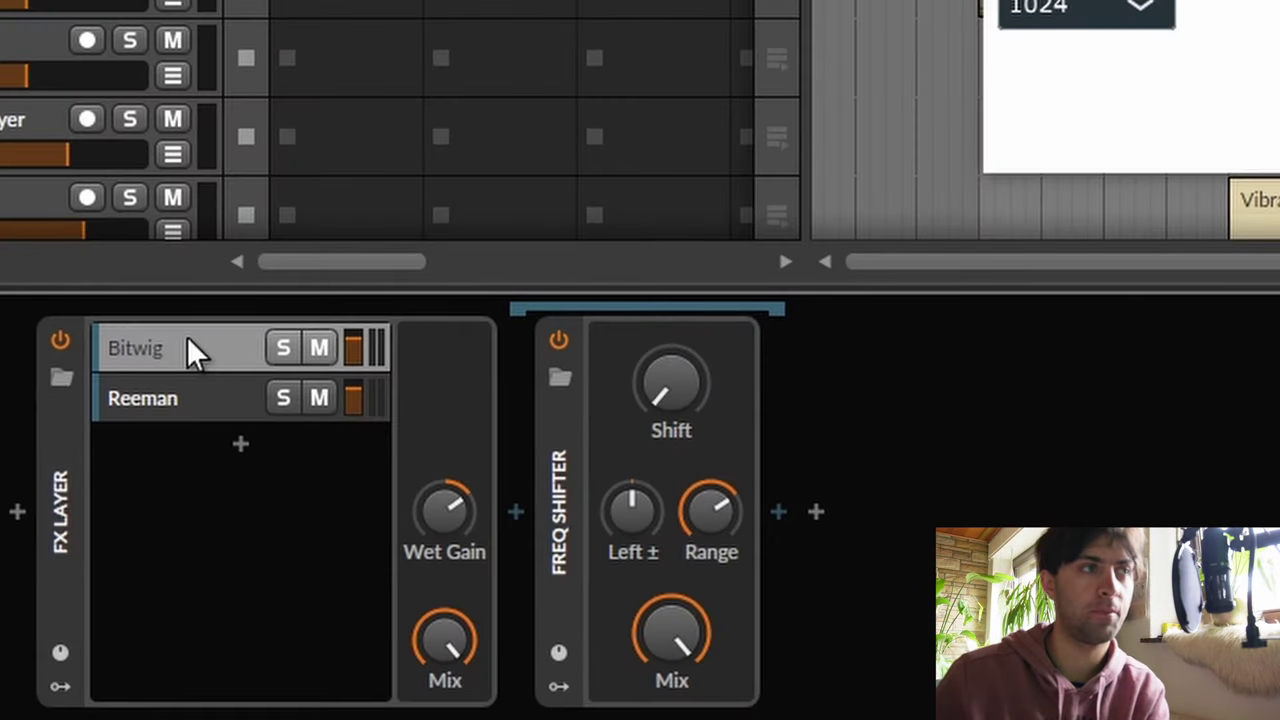
# - Insert a Tool device after the Reeman Frequency Shifter with left and right polarity inverted
pyautogui.click(126, 398)
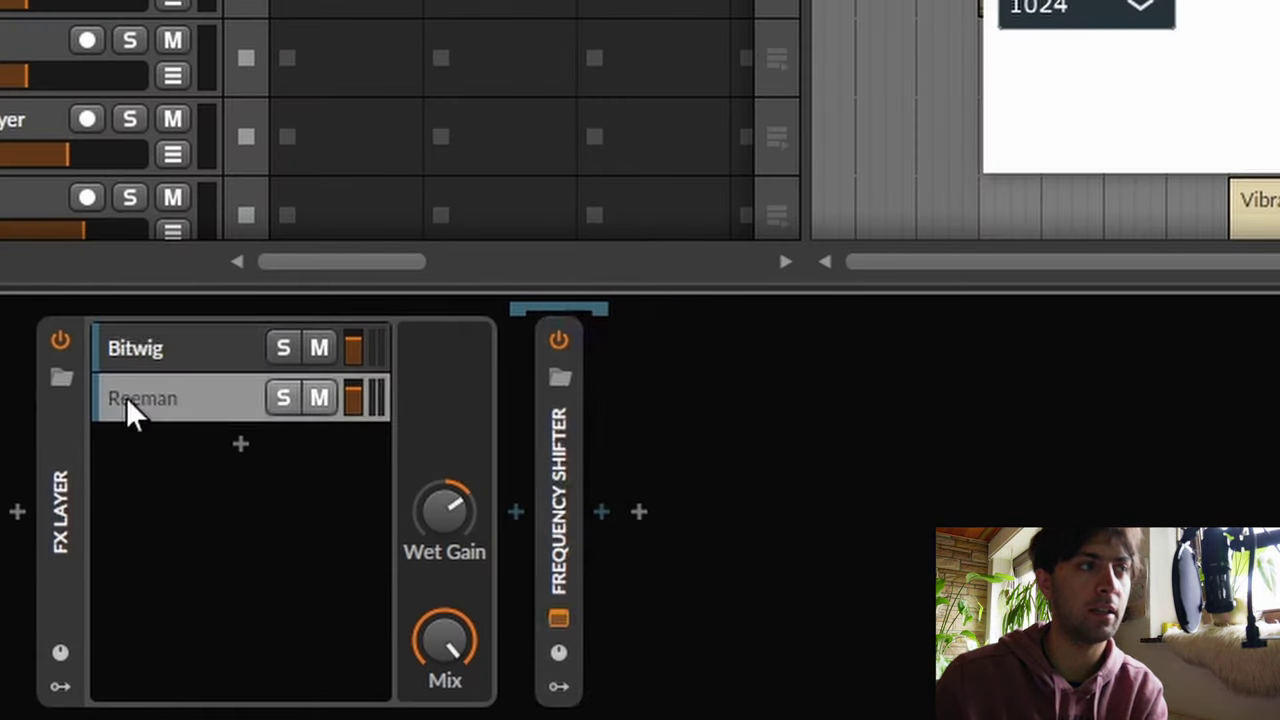
pyautogui.click(602, 511)
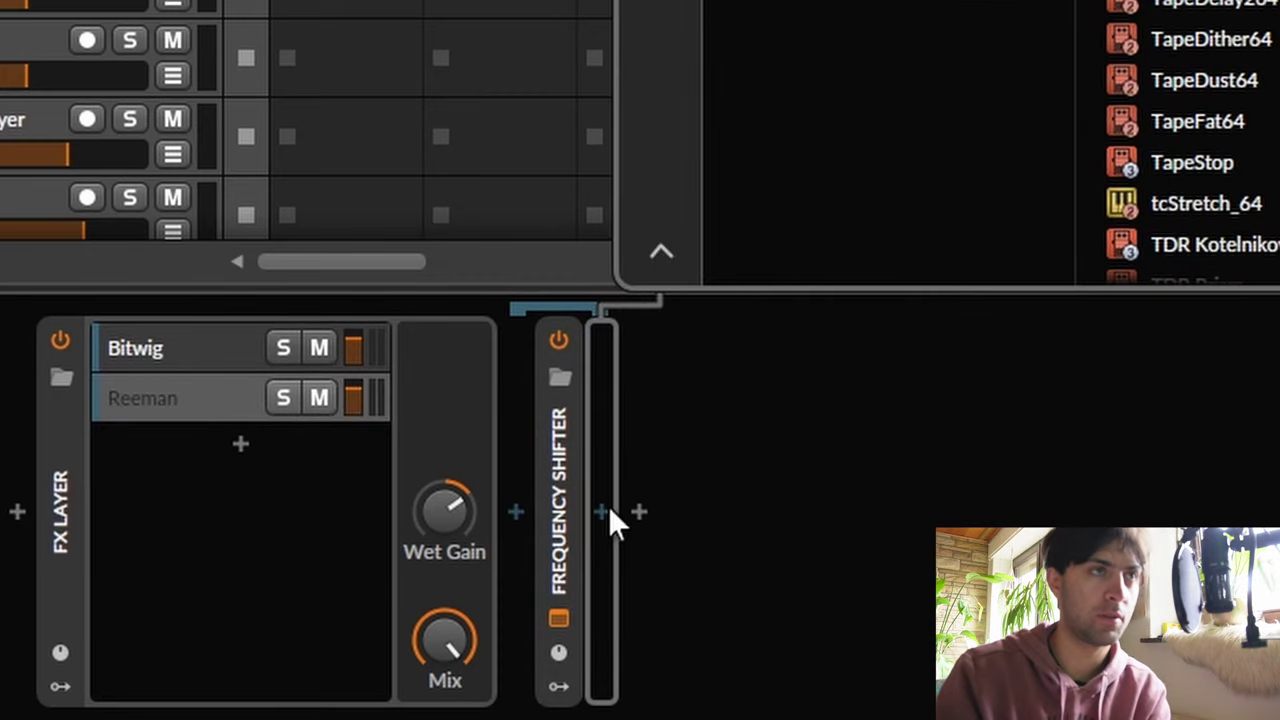
pyautogui.press('Return')
pyautogui.click(706, 351)
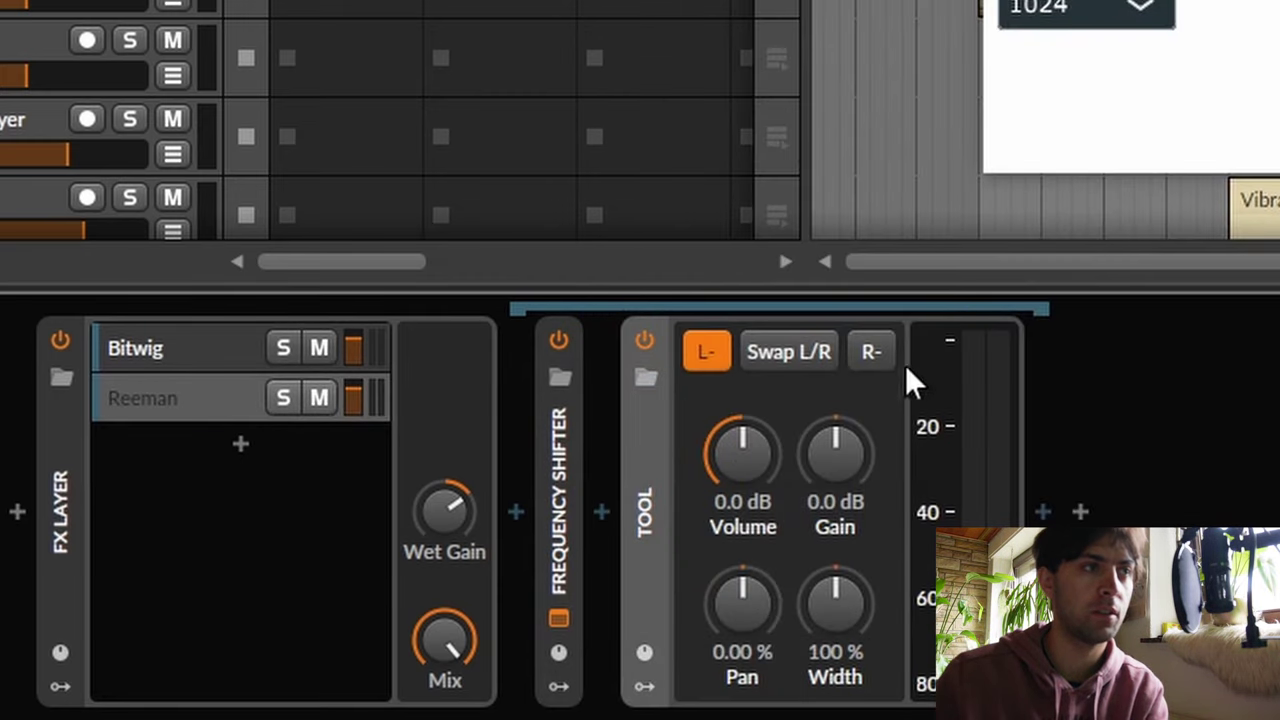
pyautogui.click(869, 352)
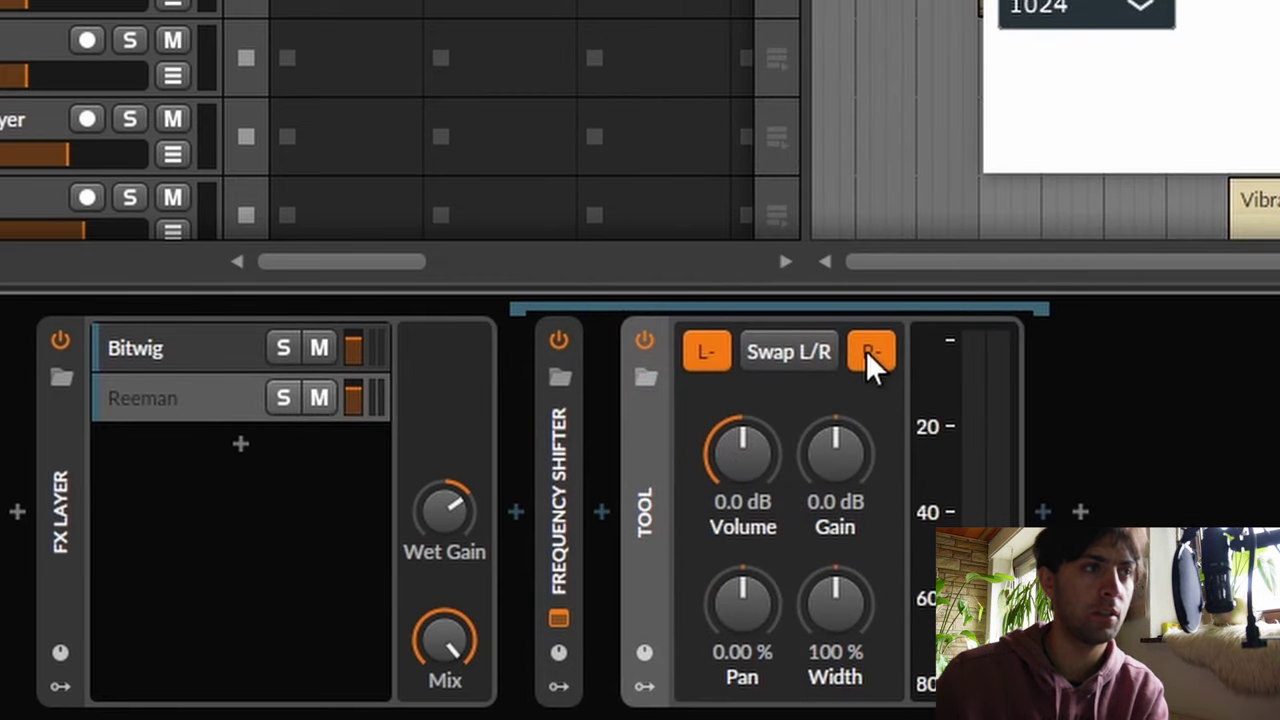
pyautogui.click(639, 495)
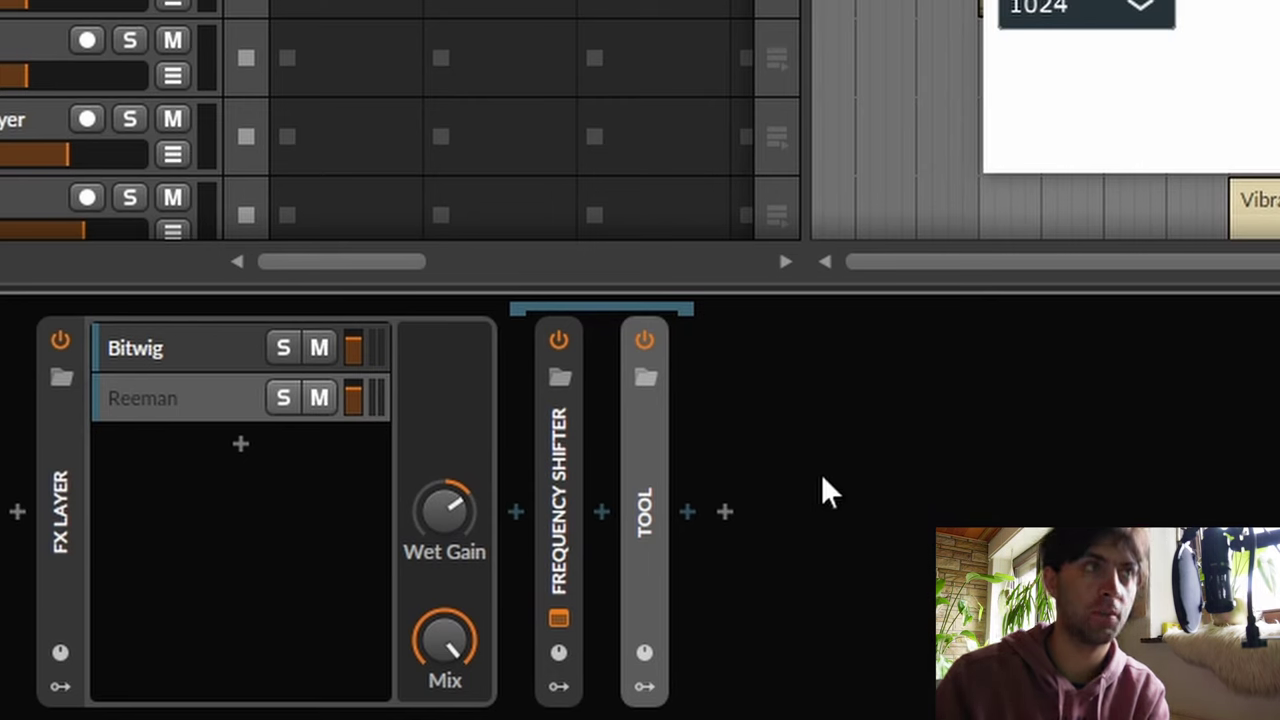
# - Play and stop to audition the inverted signal, then delete the Tool device
pyautogui.press('space')
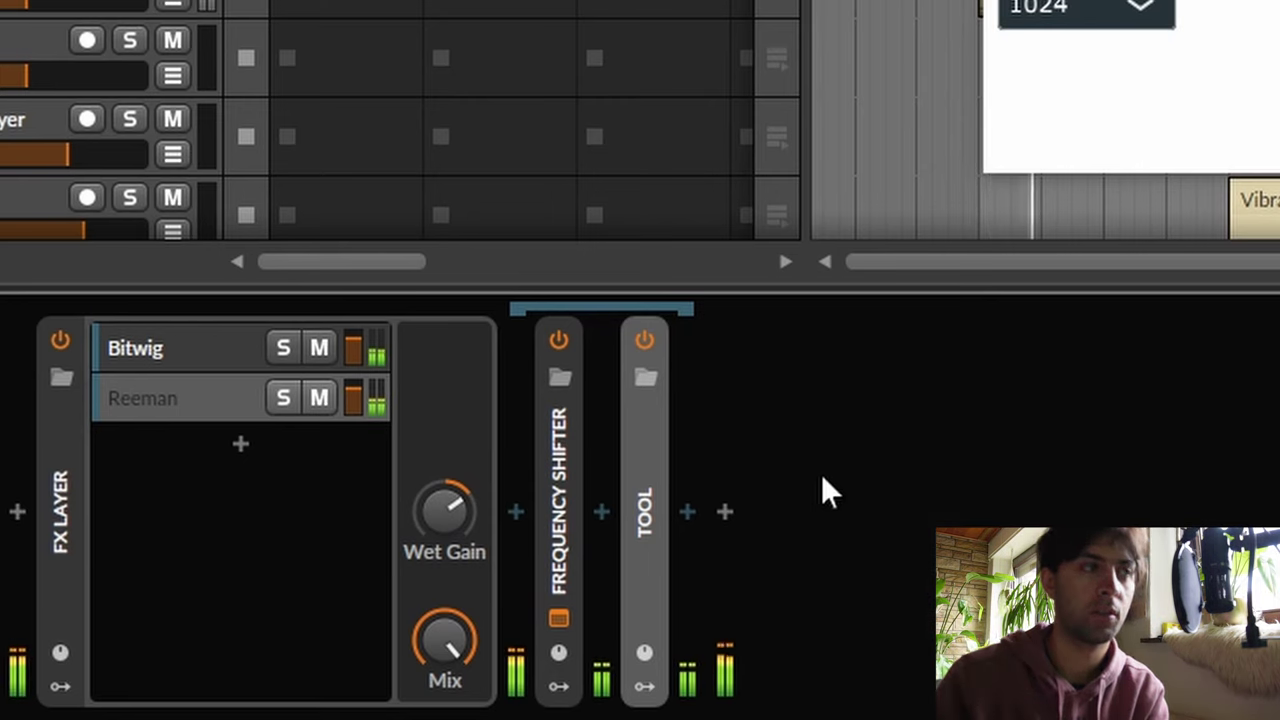
pyautogui.press('space')
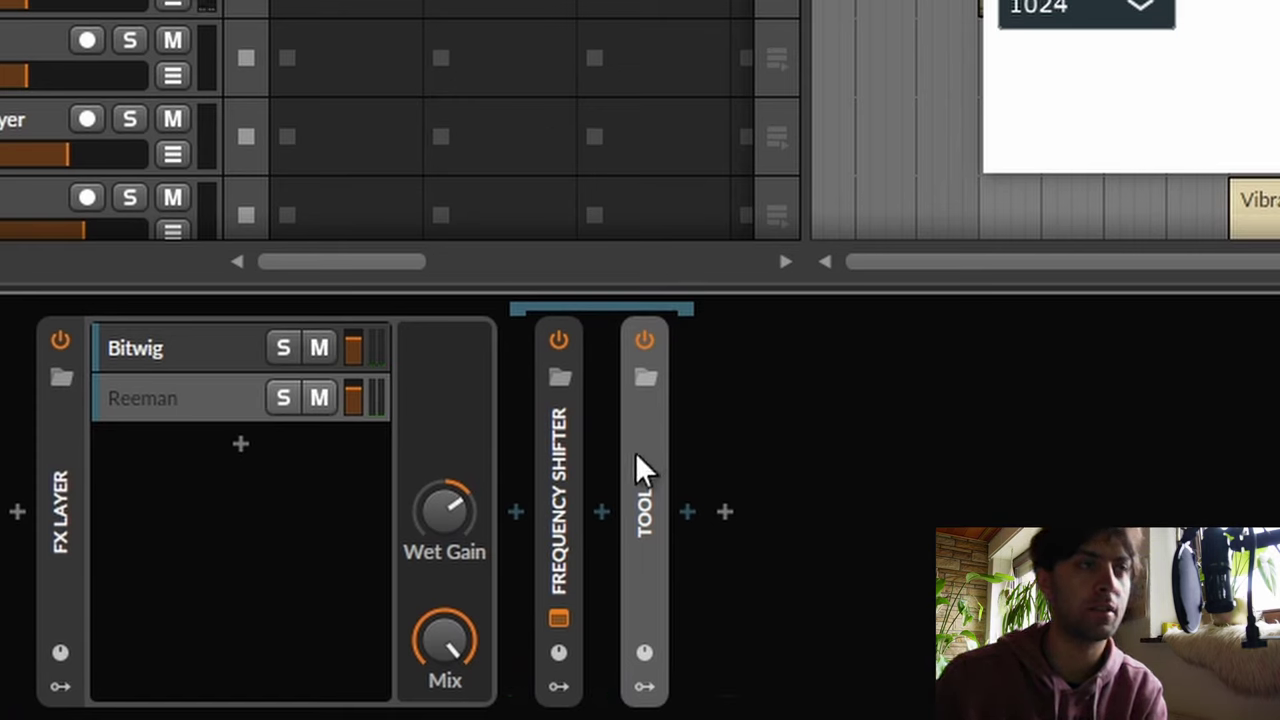
pyautogui.press('Delete')
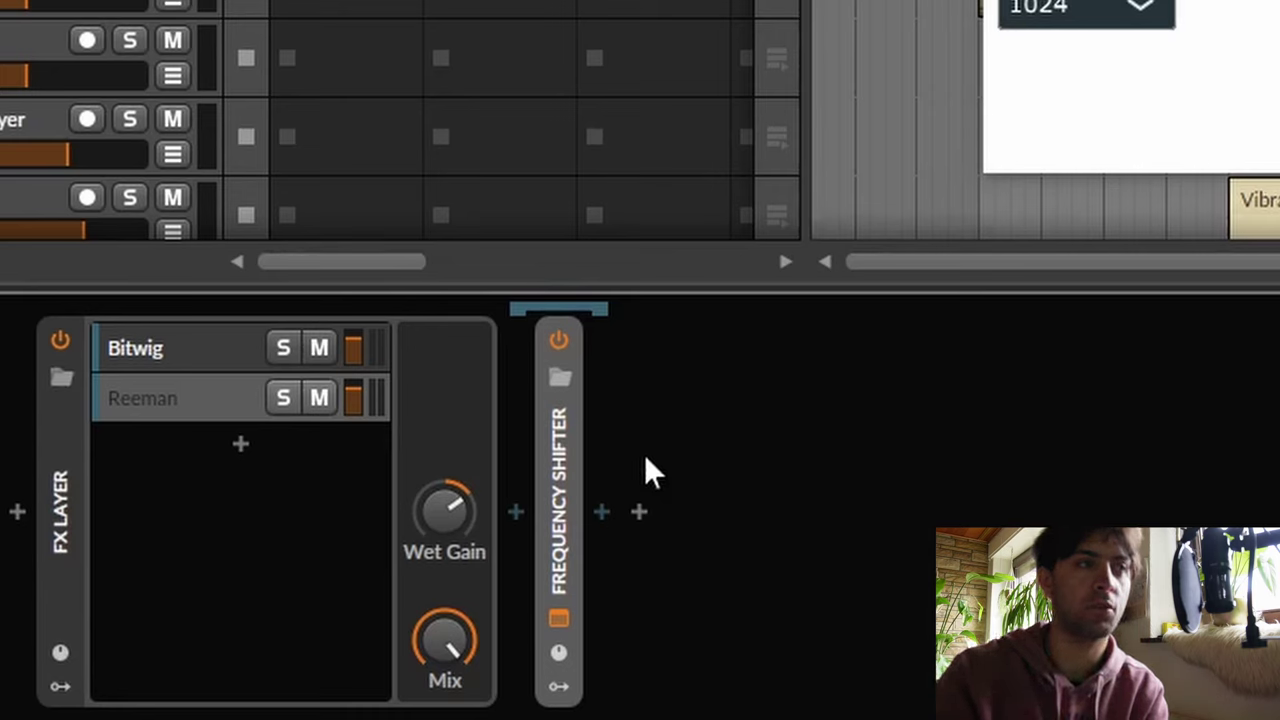
# - Restart playback and turn the Bitwig layer's Freq Shifter shift down to -70.0%
pyautogui.press('space')
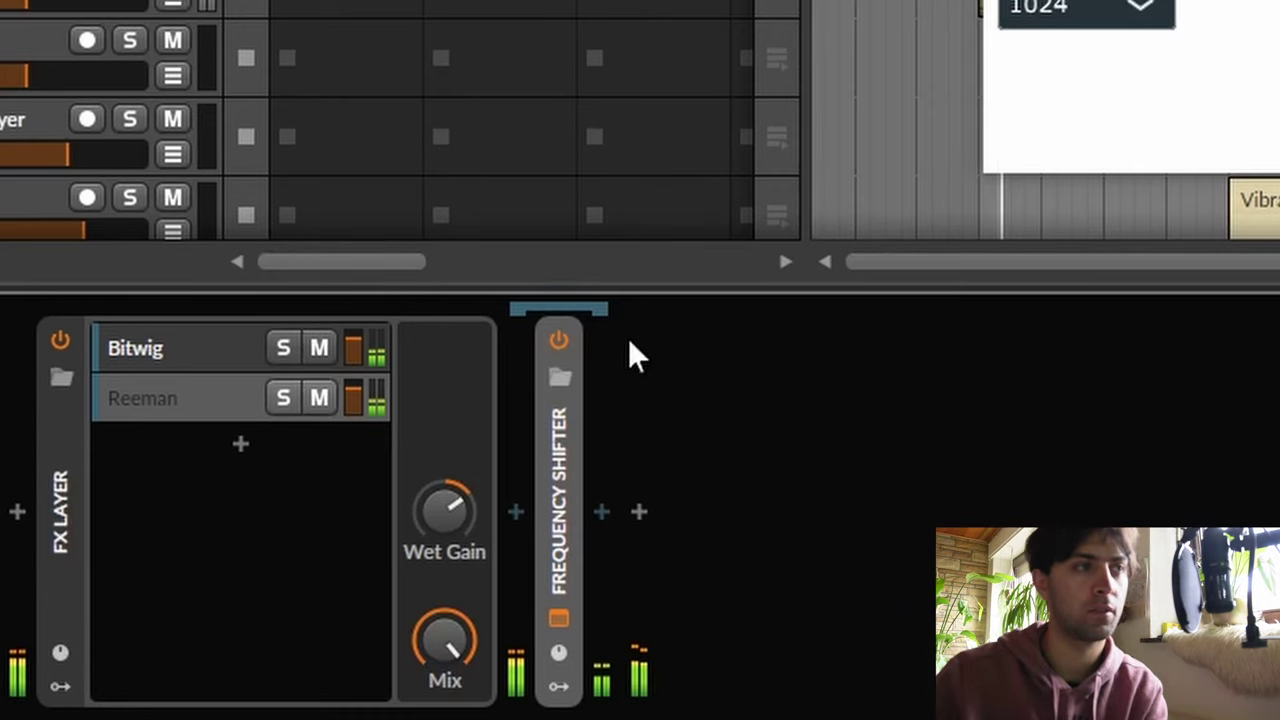
pyautogui.click(242, 355)
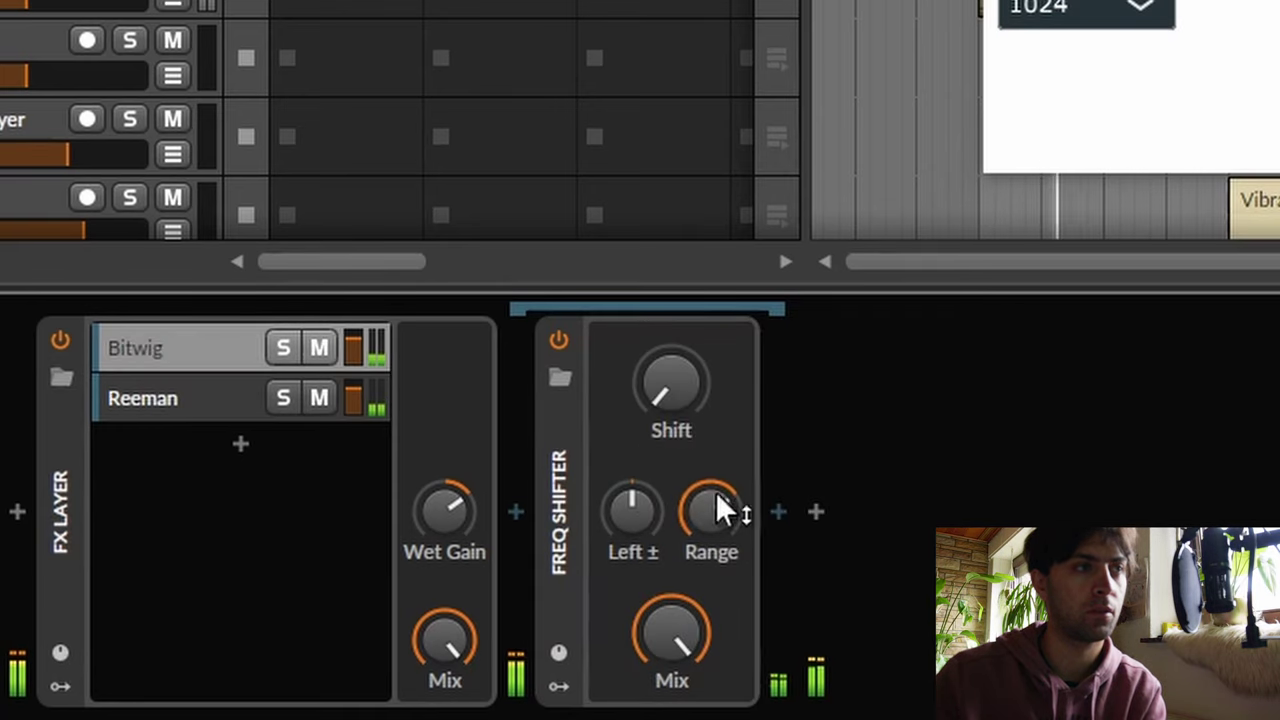
pyautogui.moveTo(675, 398)
pyautogui.mouseDown()
pyautogui.moveTo(675, 378)
pyautogui.moveTo(675, 410)
pyautogui.moveTo(671, 392)
pyautogui.mouseUp()
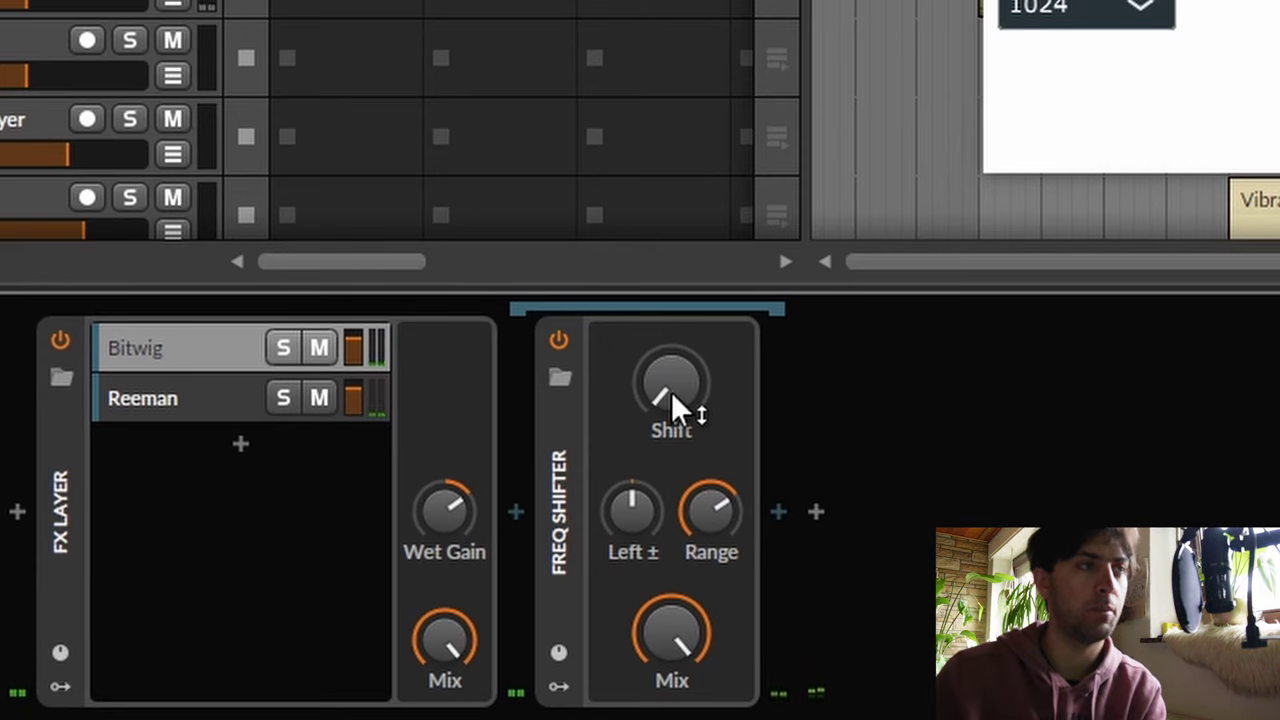
pyautogui.click(170, 396)
pyautogui.click(186, 349)
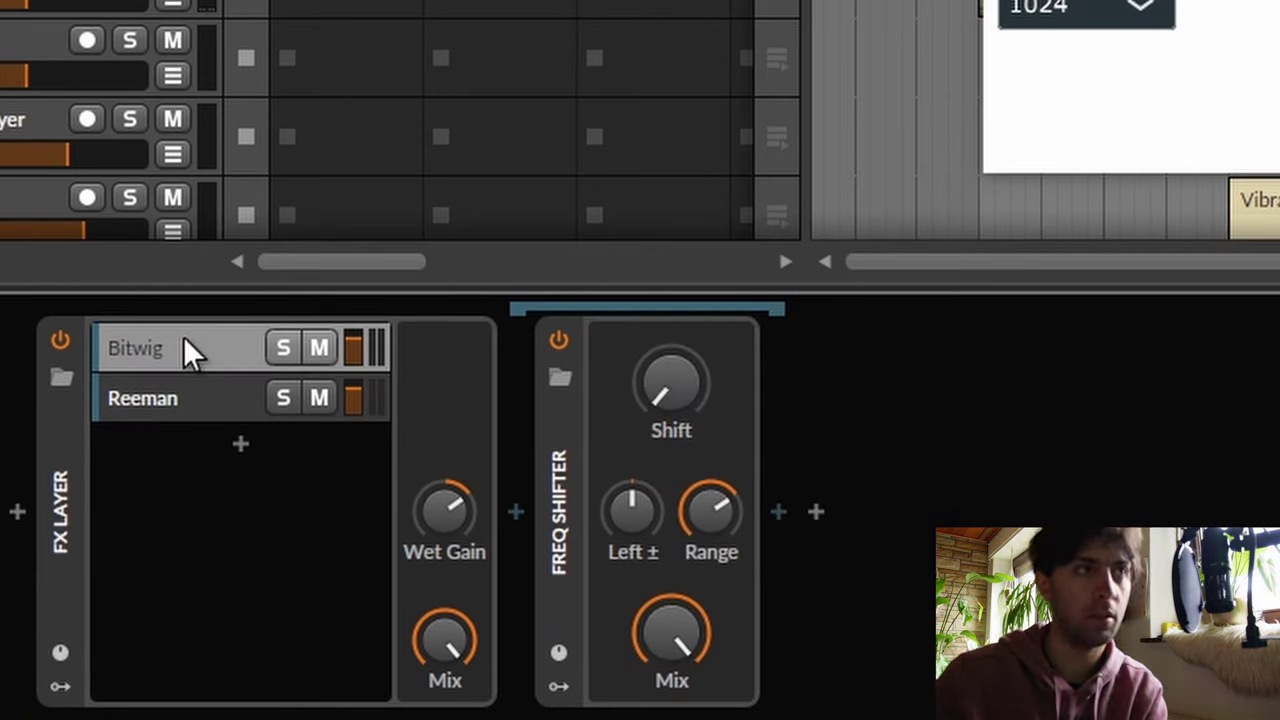
# - Bring the Reeman plugin window forward and return its shift slider to -500 Hz
pyautogui.click(894, 170)
pyautogui.moveTo(894, 170); pyautogui.dragTo(832, 170)
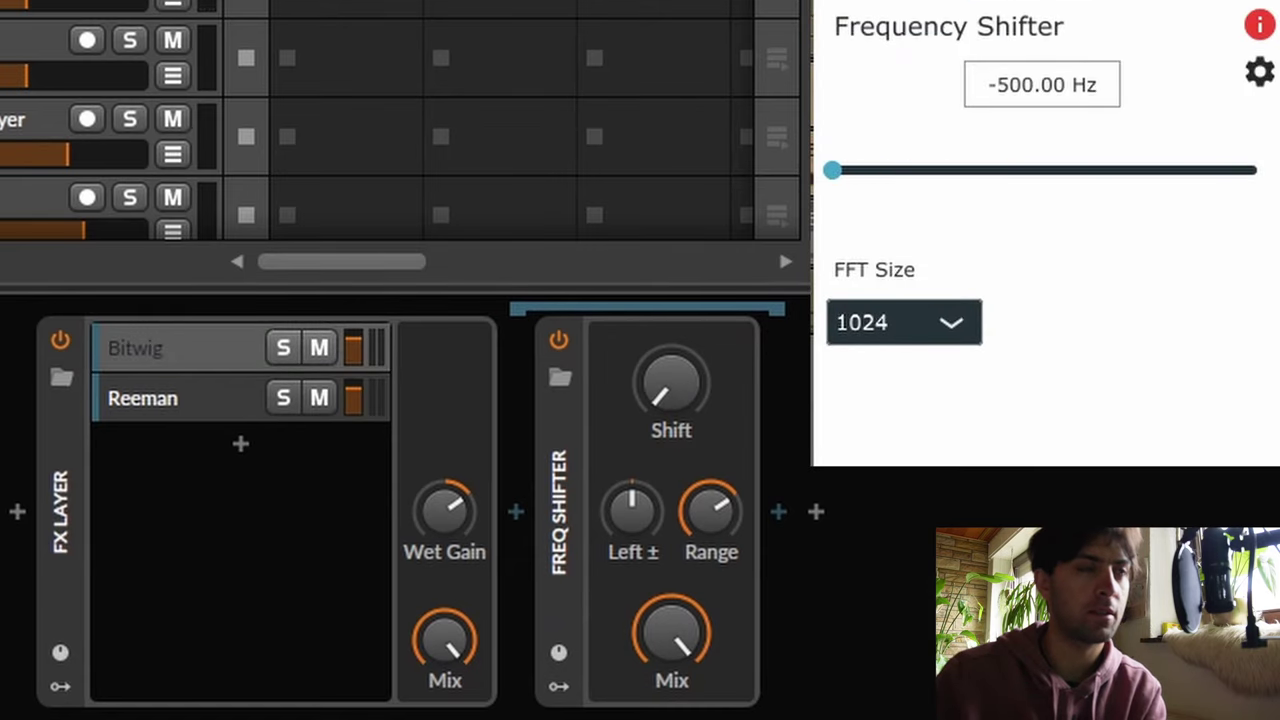
pyautogui.press('End')
pyautogui.press('Home')
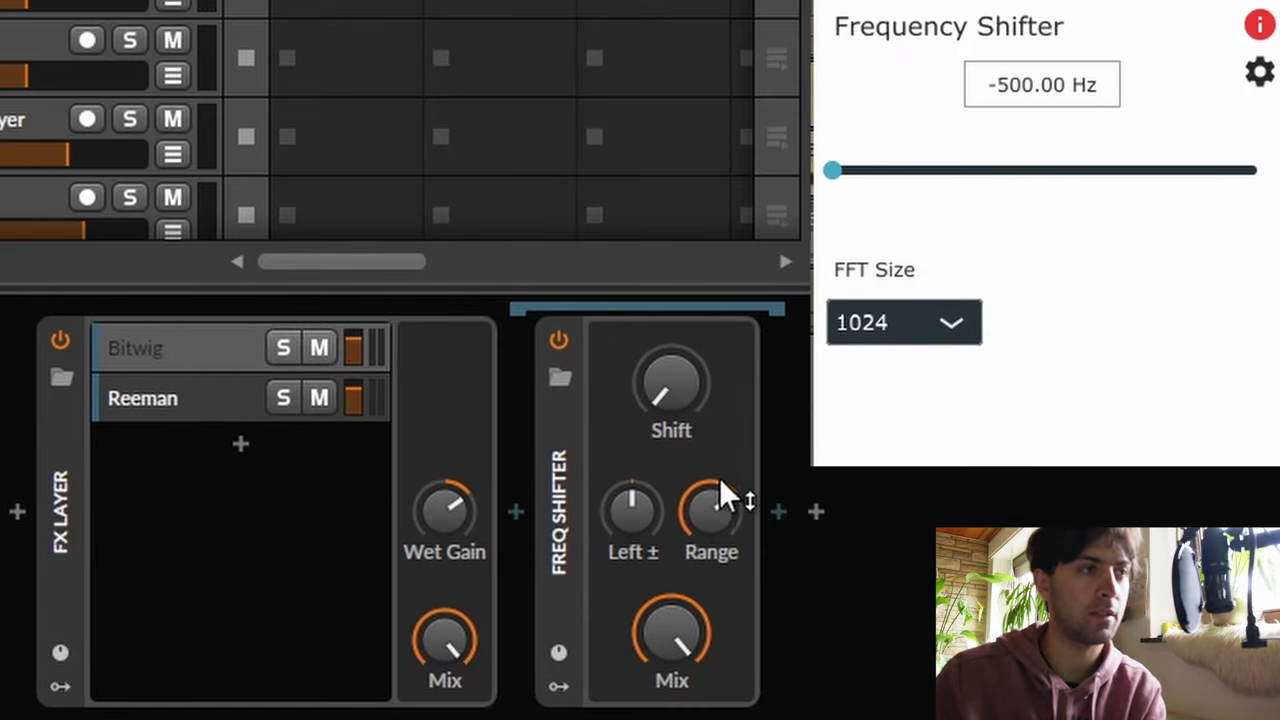
pyautogui.click(706, 506)
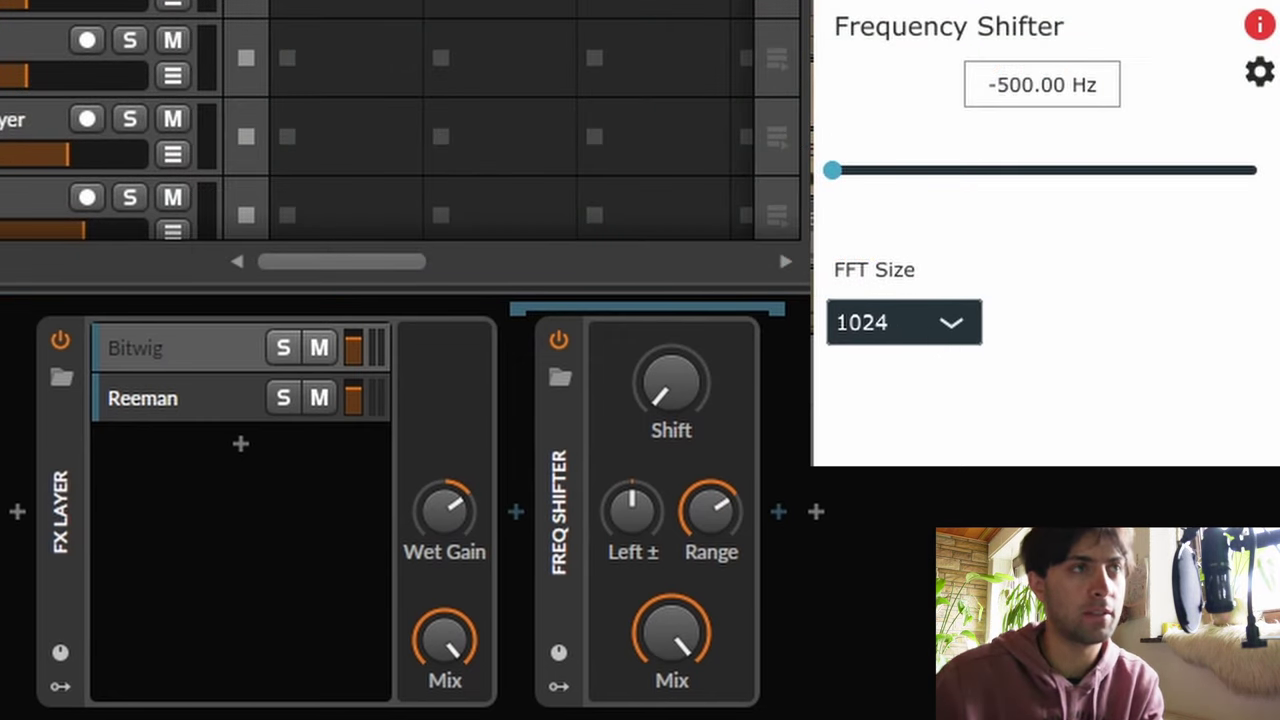
# - Deactivate the Bitwig layer and its Freq Shifter with Alt+A
pyautogui.click(181, 406)
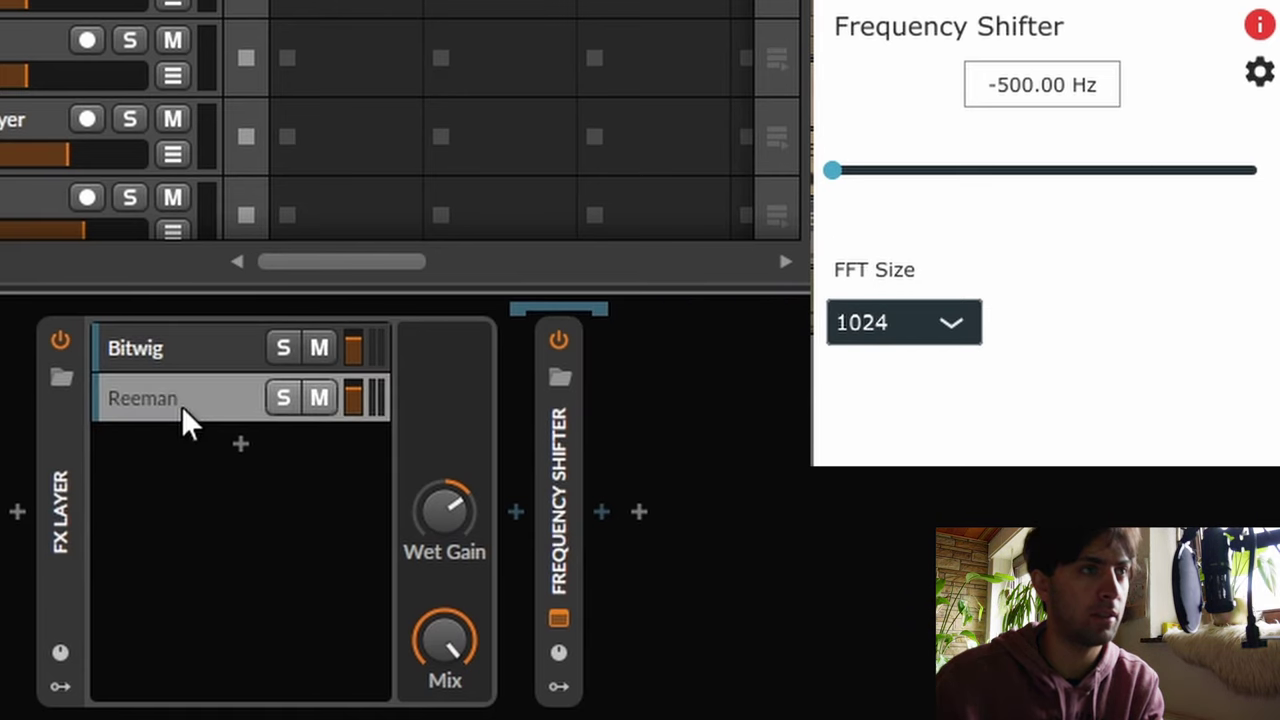
pyautogui.click(1045, 12)
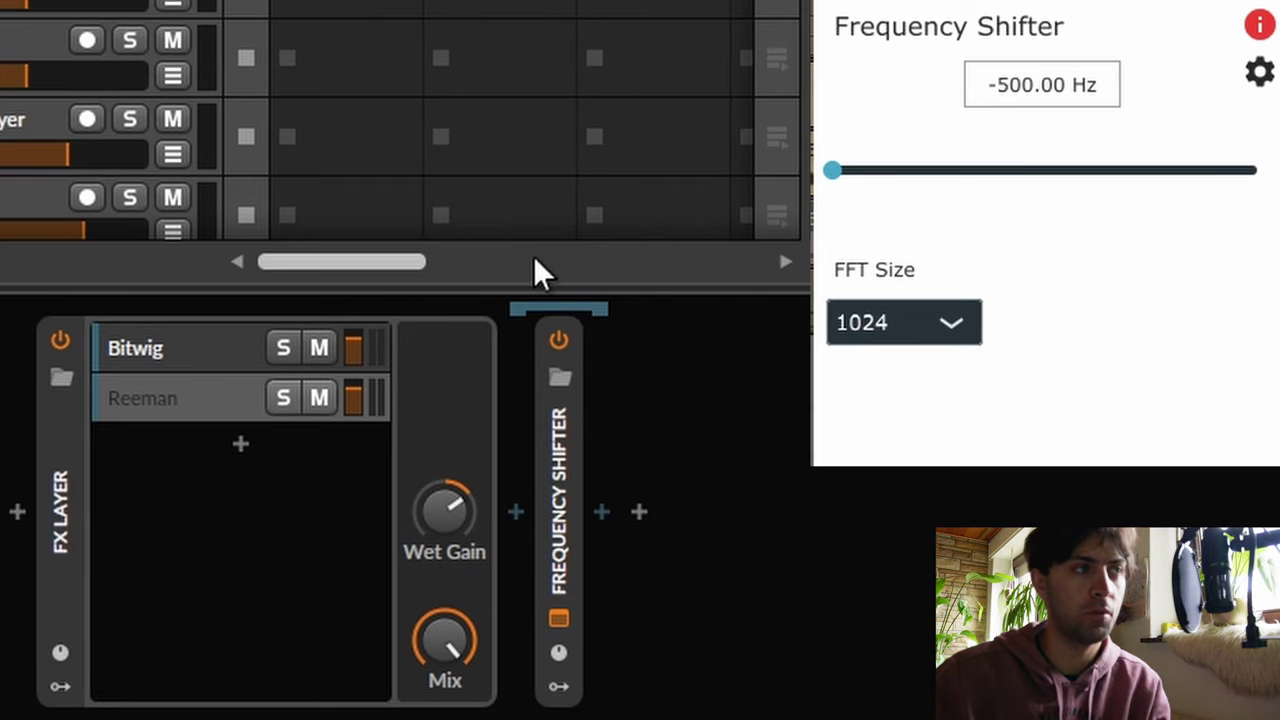
pyautogui.click(195, 348)
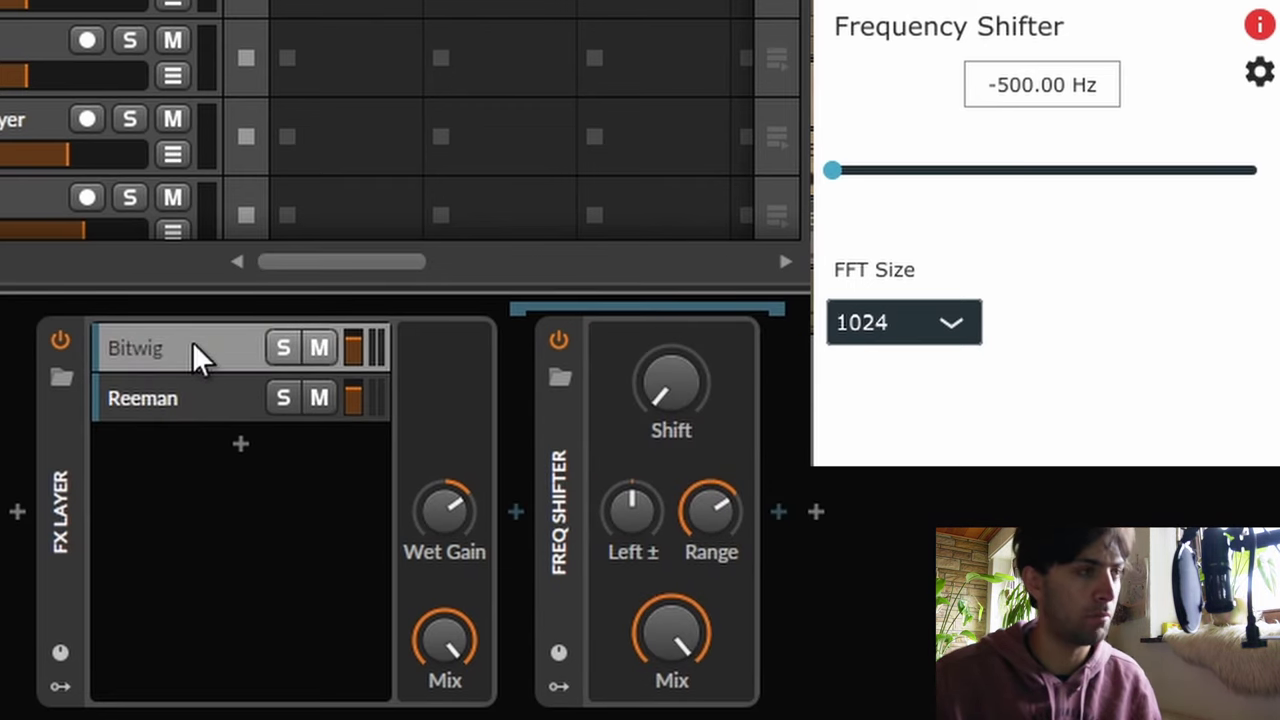
pyautogui.hotkey('alt', 'a')
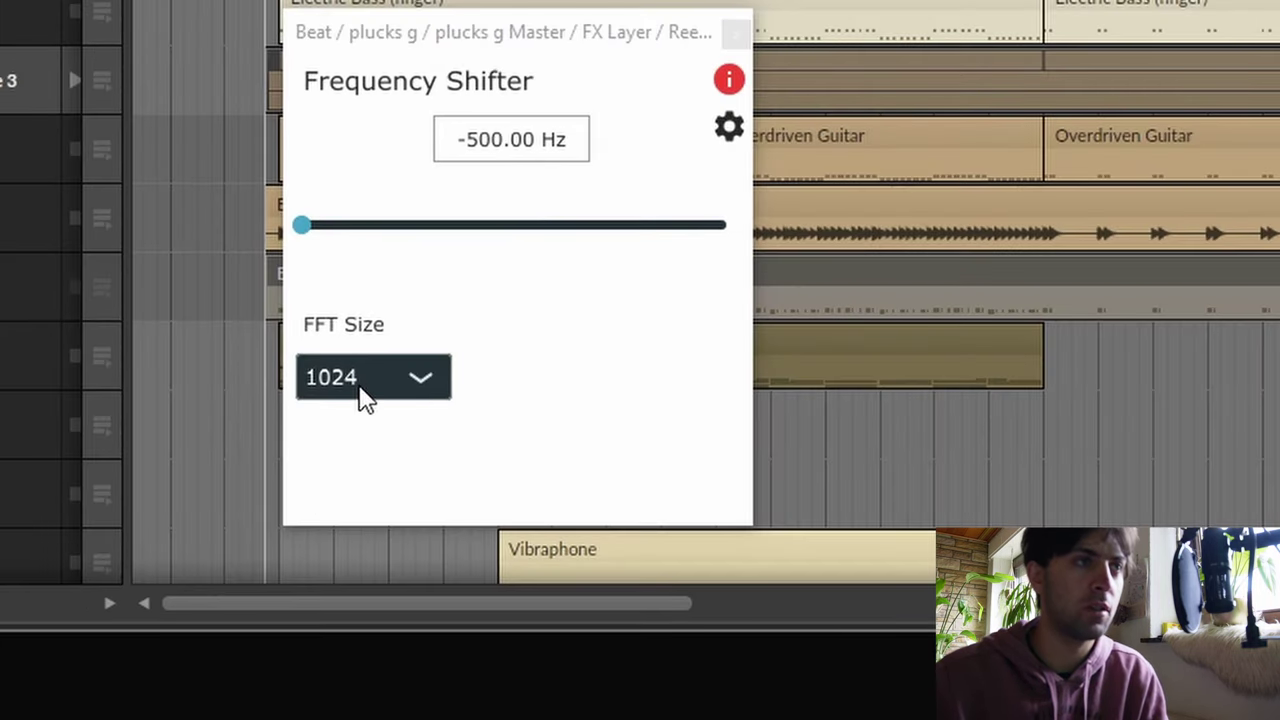
# - Step the Reeman plugin's FFT Size from 1024 through 2048 and 4096 to 8192, then stop playback
pyautogui.click(362, 390)
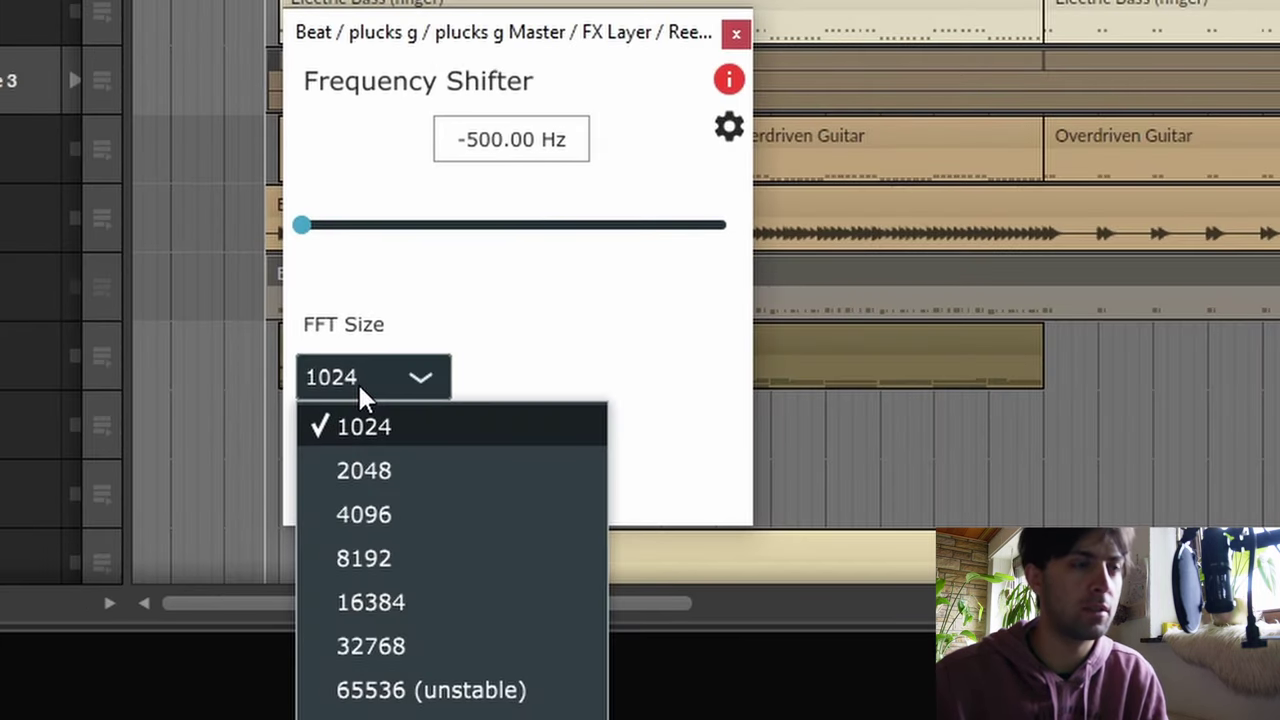
pyautogui.click(358, 382)
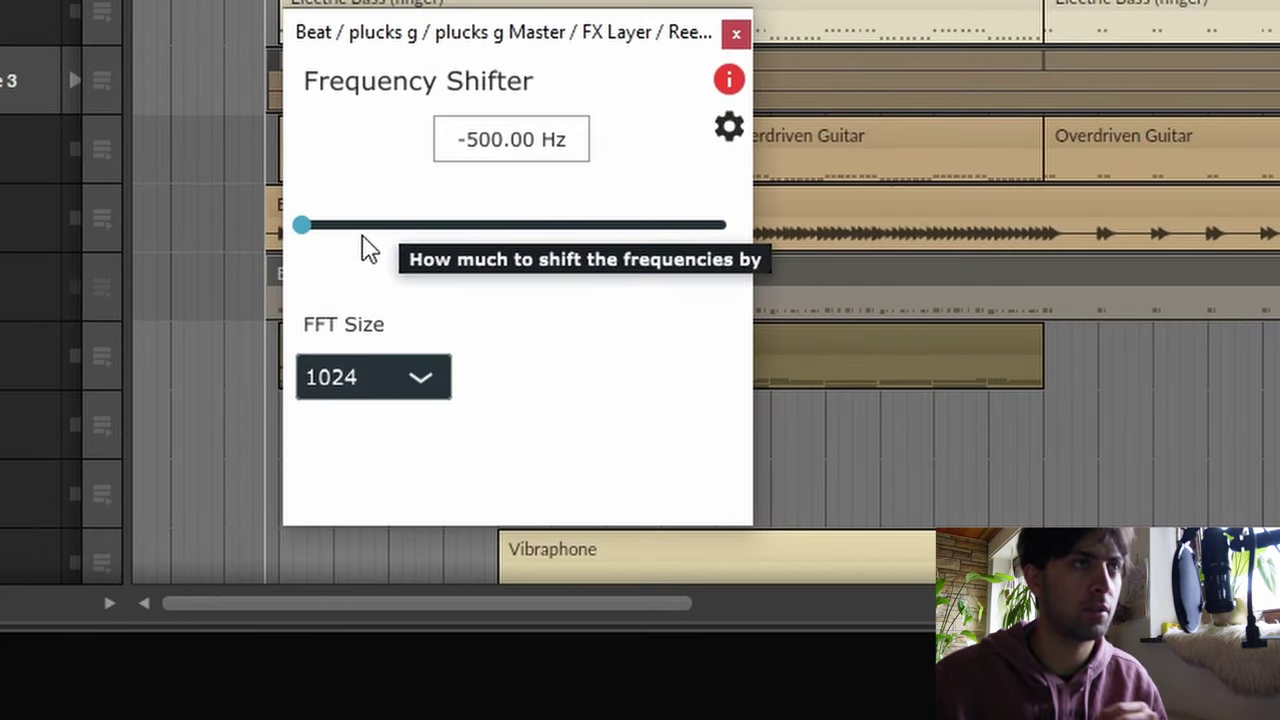
pyautogui.click(358, 380)
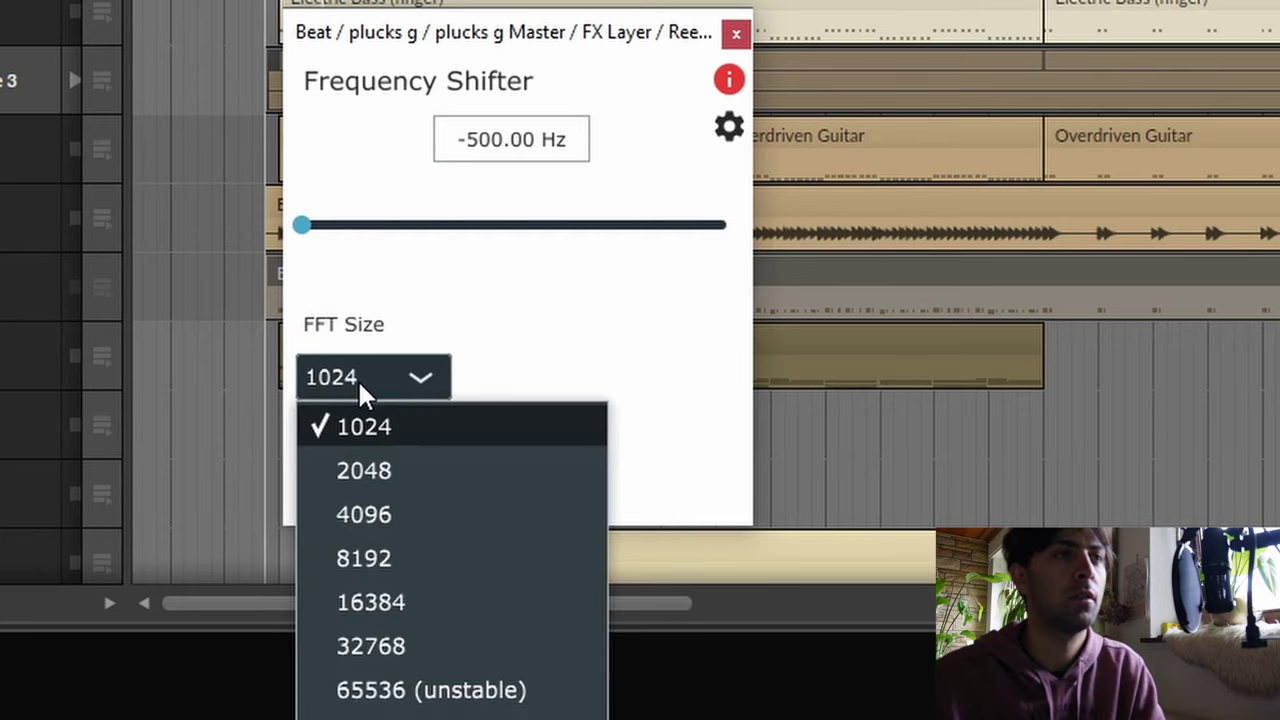
pyautogui.click(358, 472)
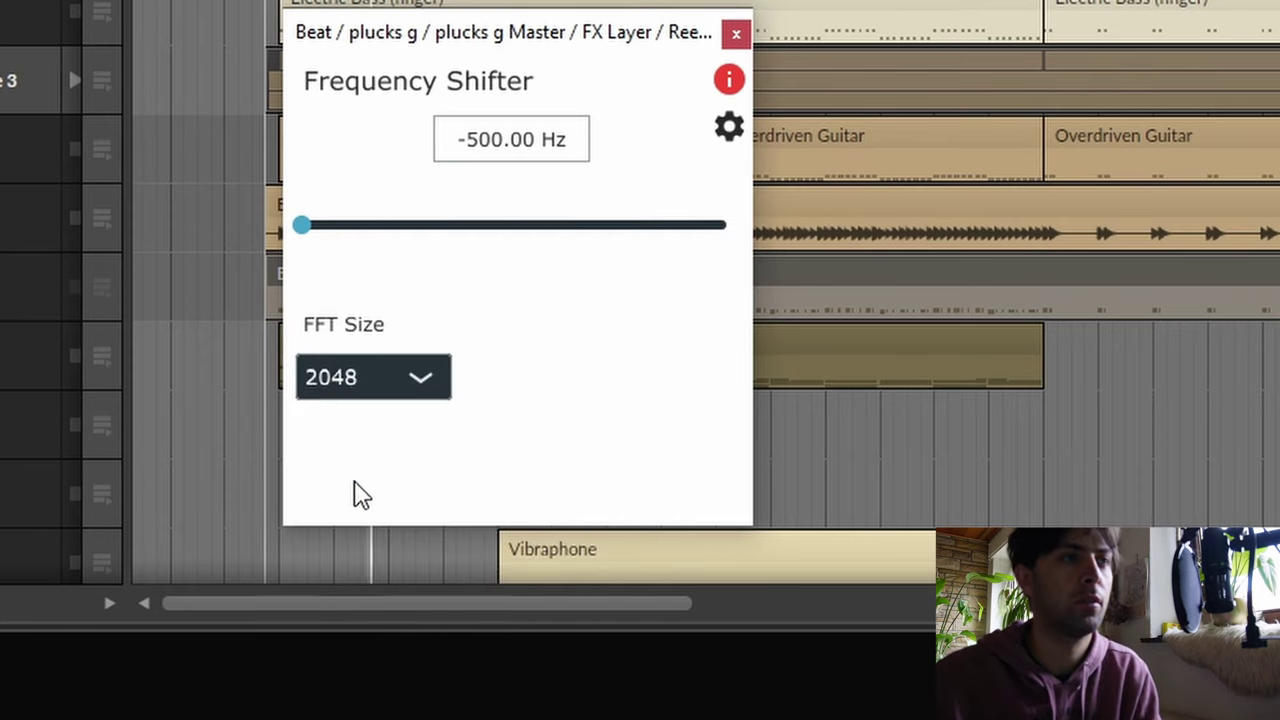
pyautogui.click(413, 389)
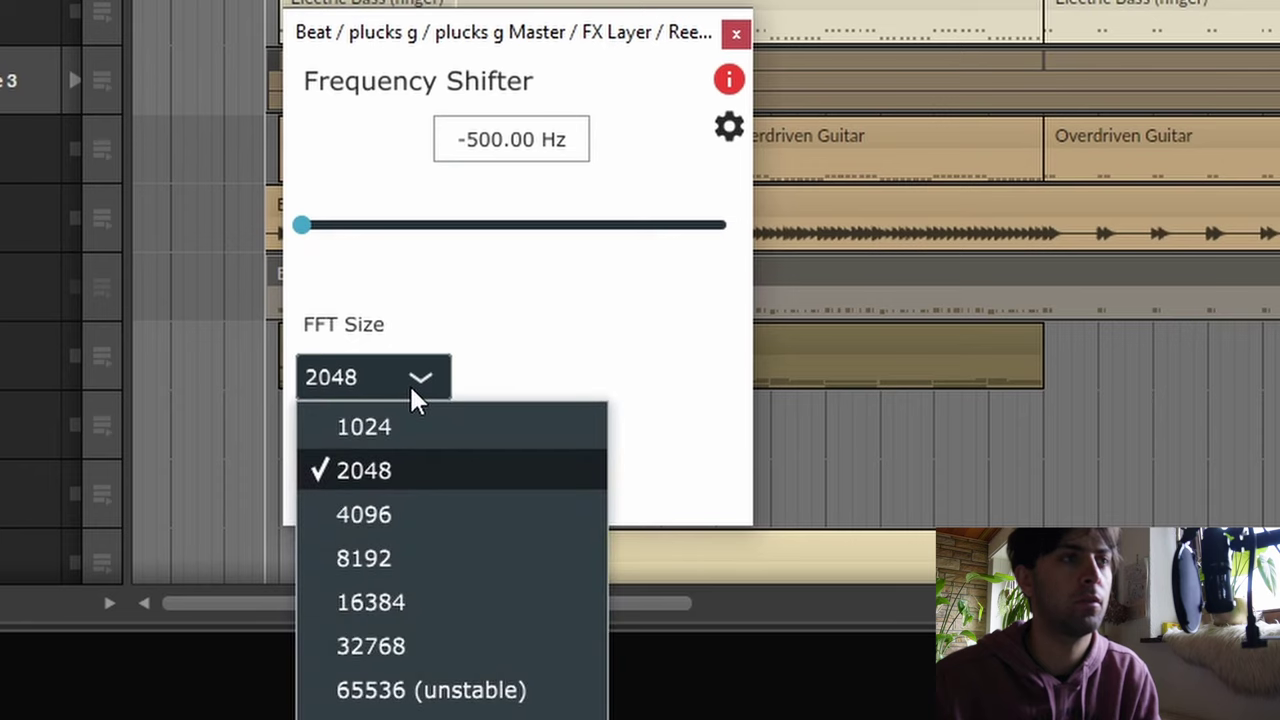
pyautogui.click(365, 515)
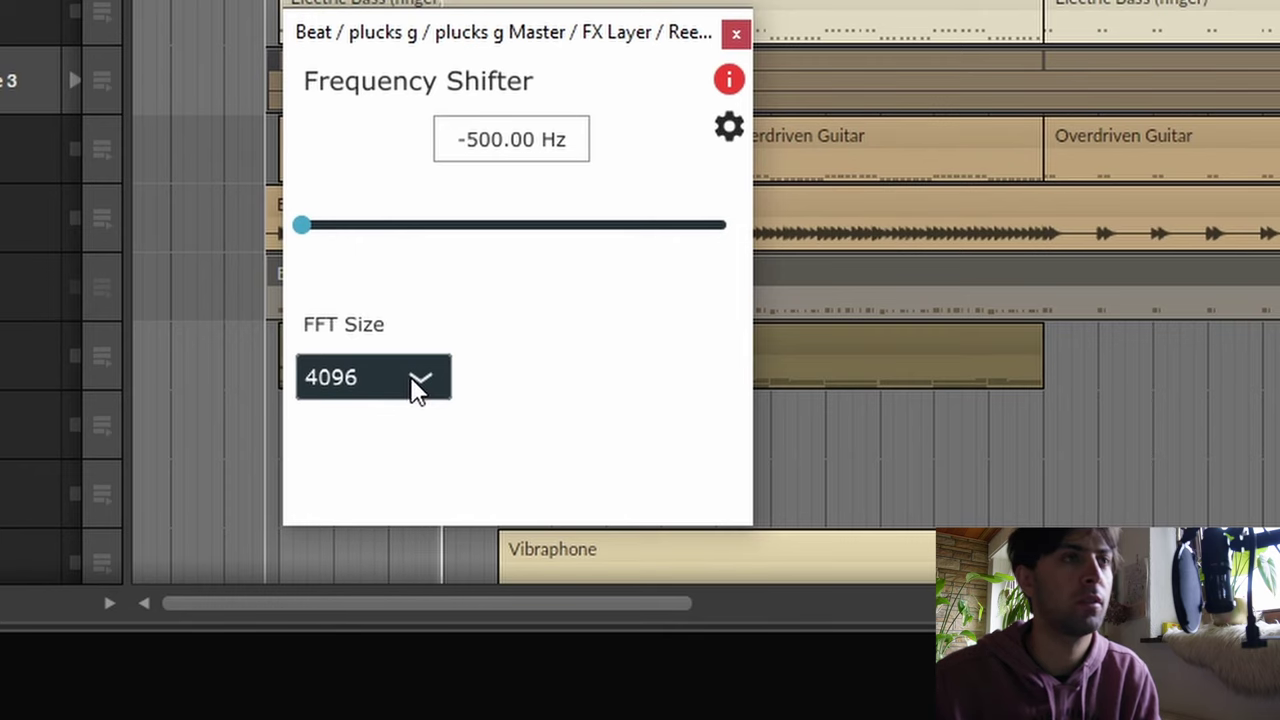
pyautogui.click(418, 385)
pyautogui.click(364, 558)
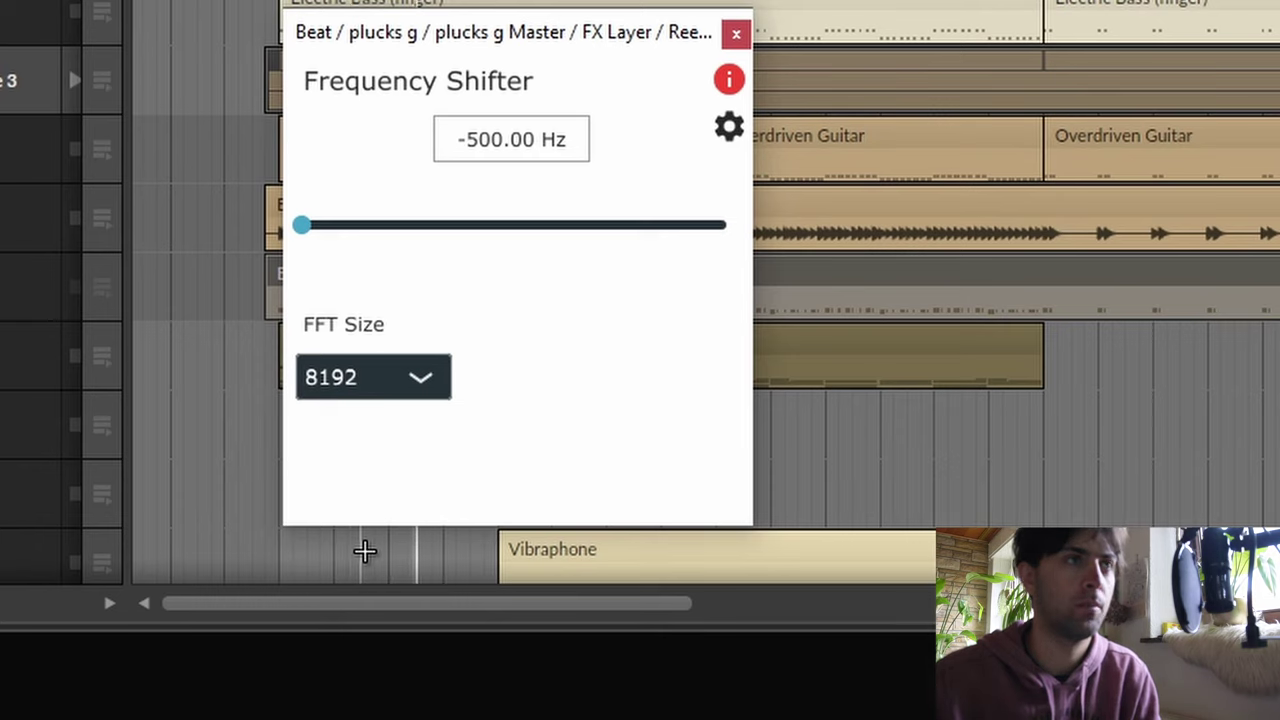
pyautogui.press('space')
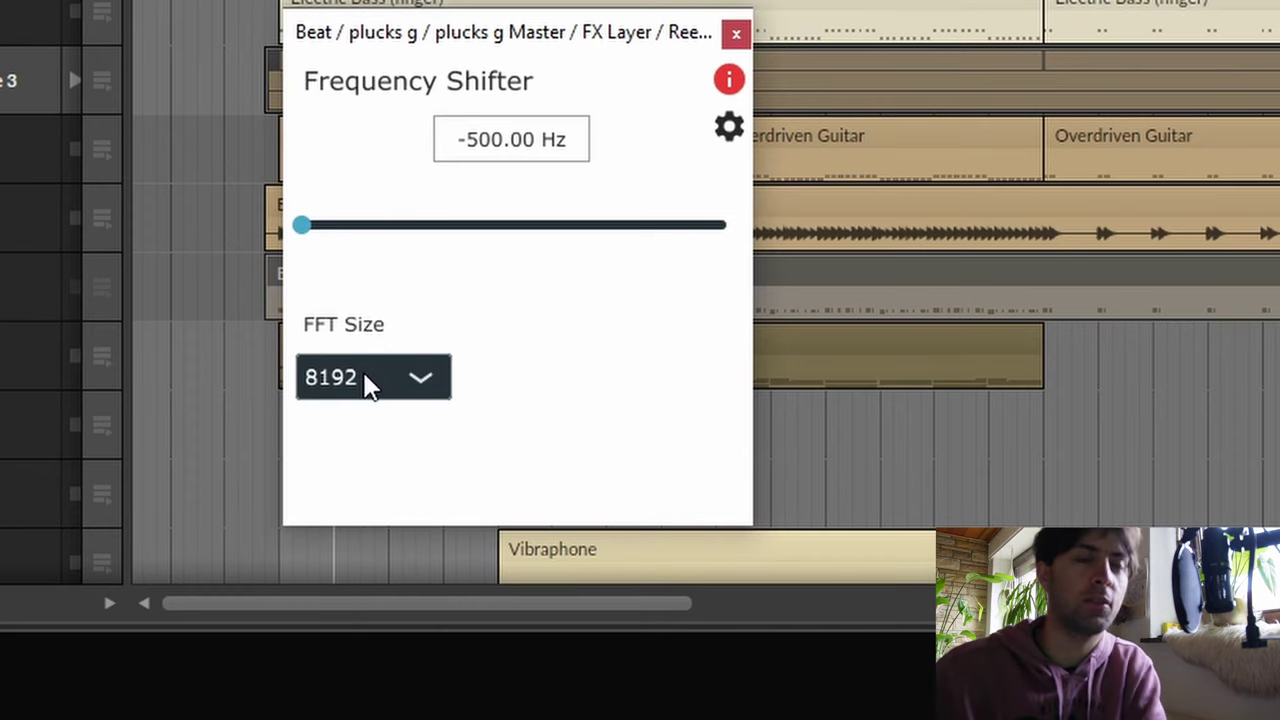
# - Try FFT Sizes 4096, 16384, 8192 and then 32768 on the Reeman Frequency Shifter
pyautogui.click(370, 386)
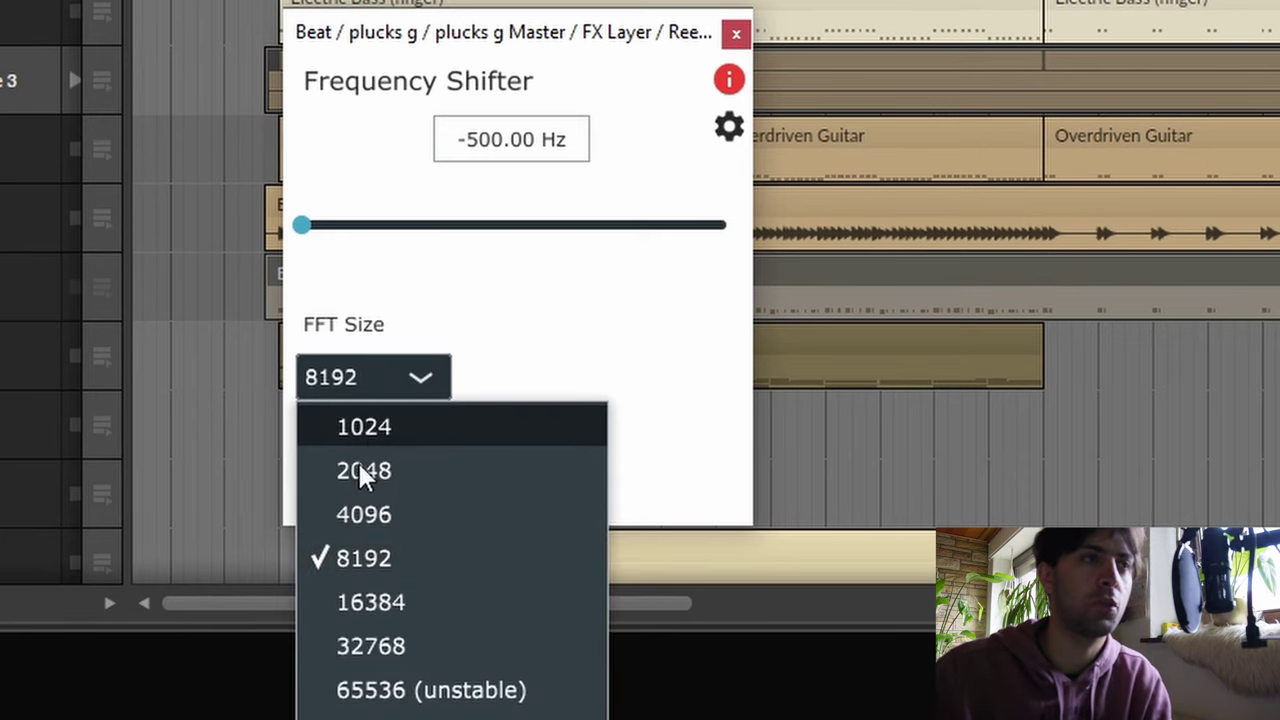
pyautogui.click(337, 517)
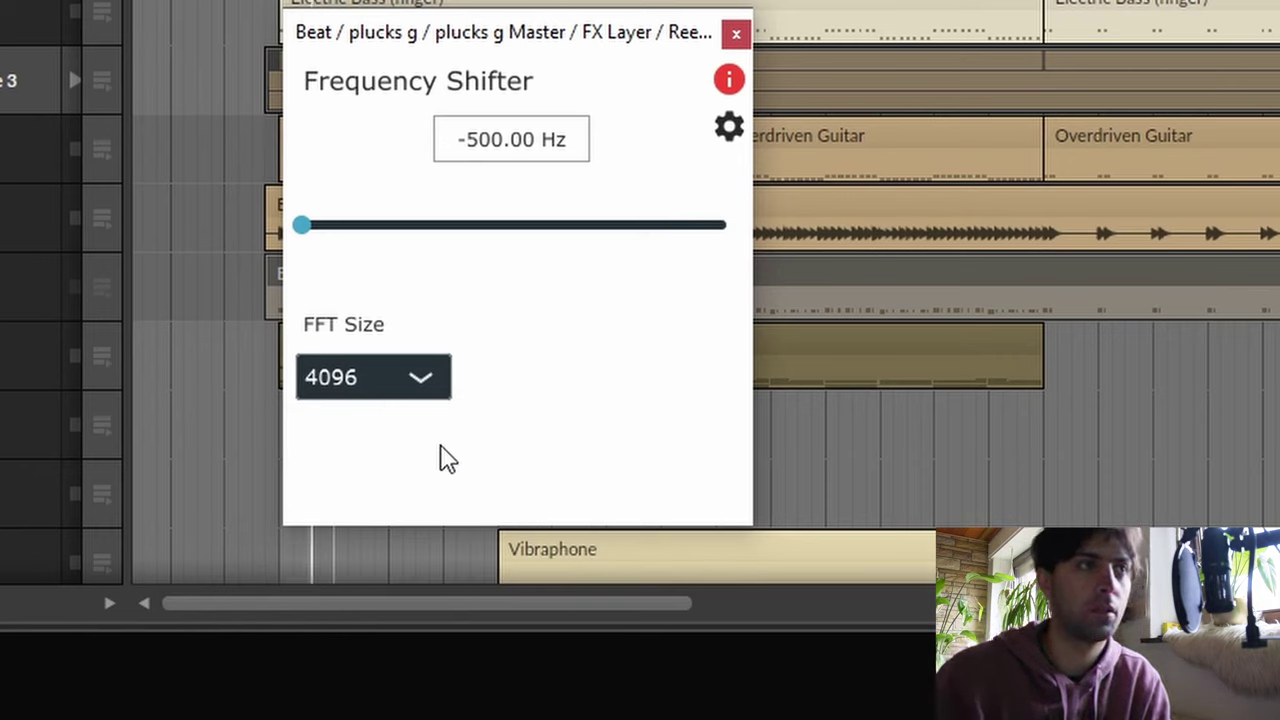
pyautogui.click(389, 384)
pyautogui.click(373, 601)
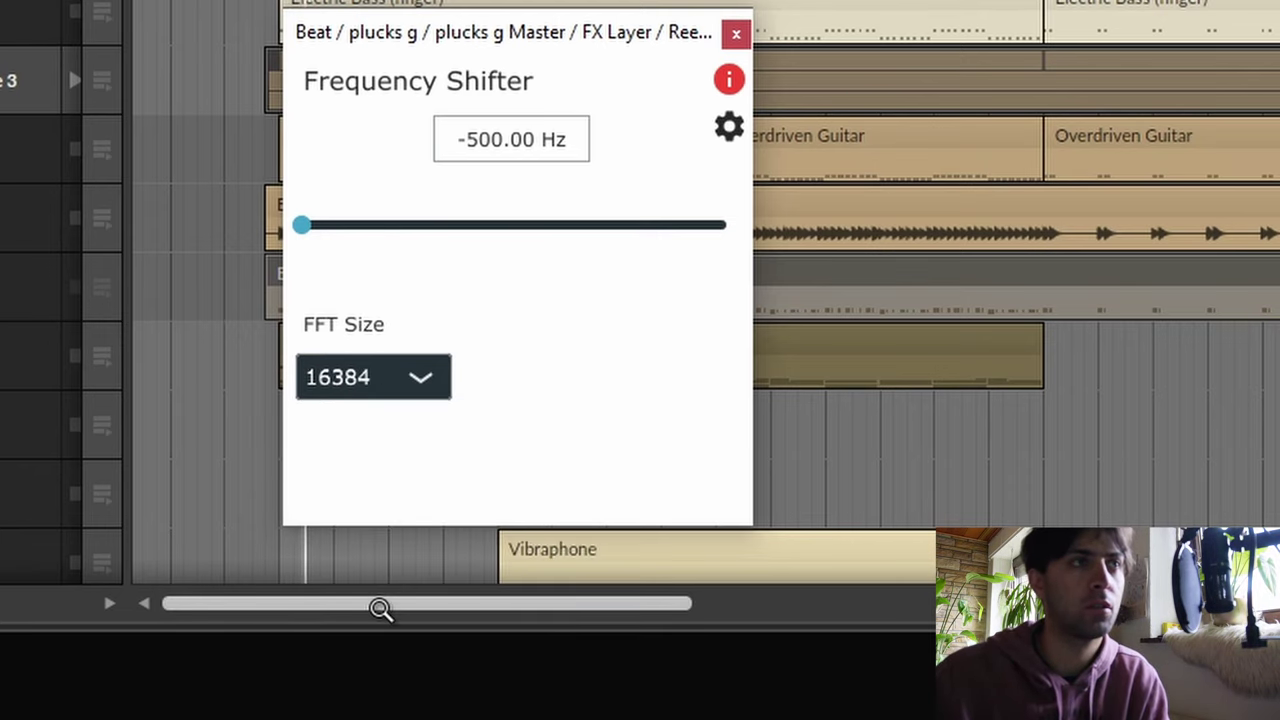
pyautogui.click(422, 380)
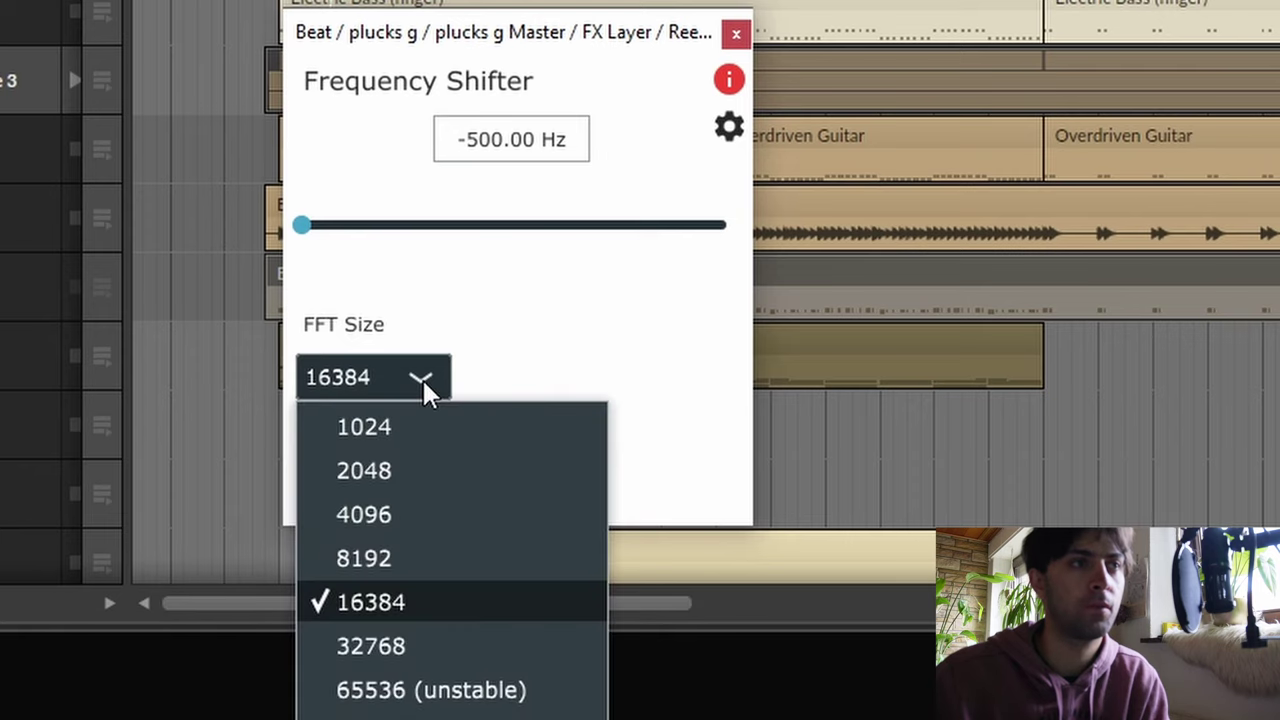
pyautogui.click(410, 560)
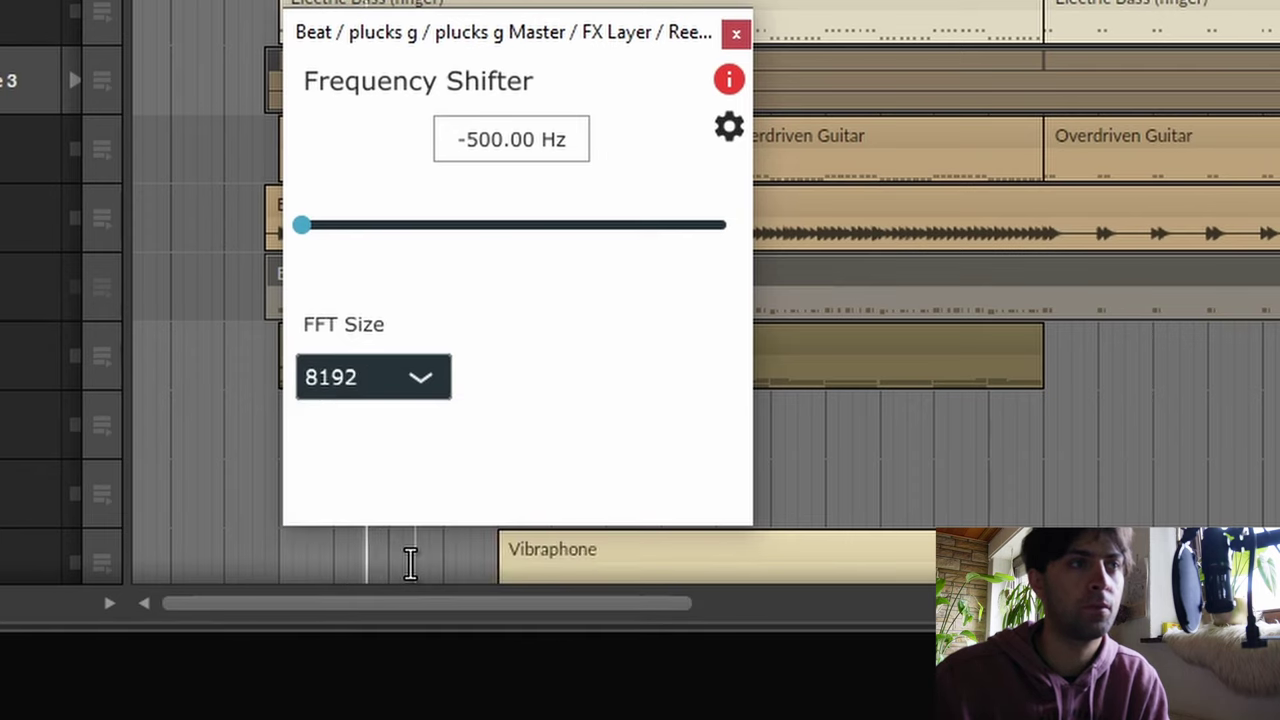
pyautogui.click(394, 386)
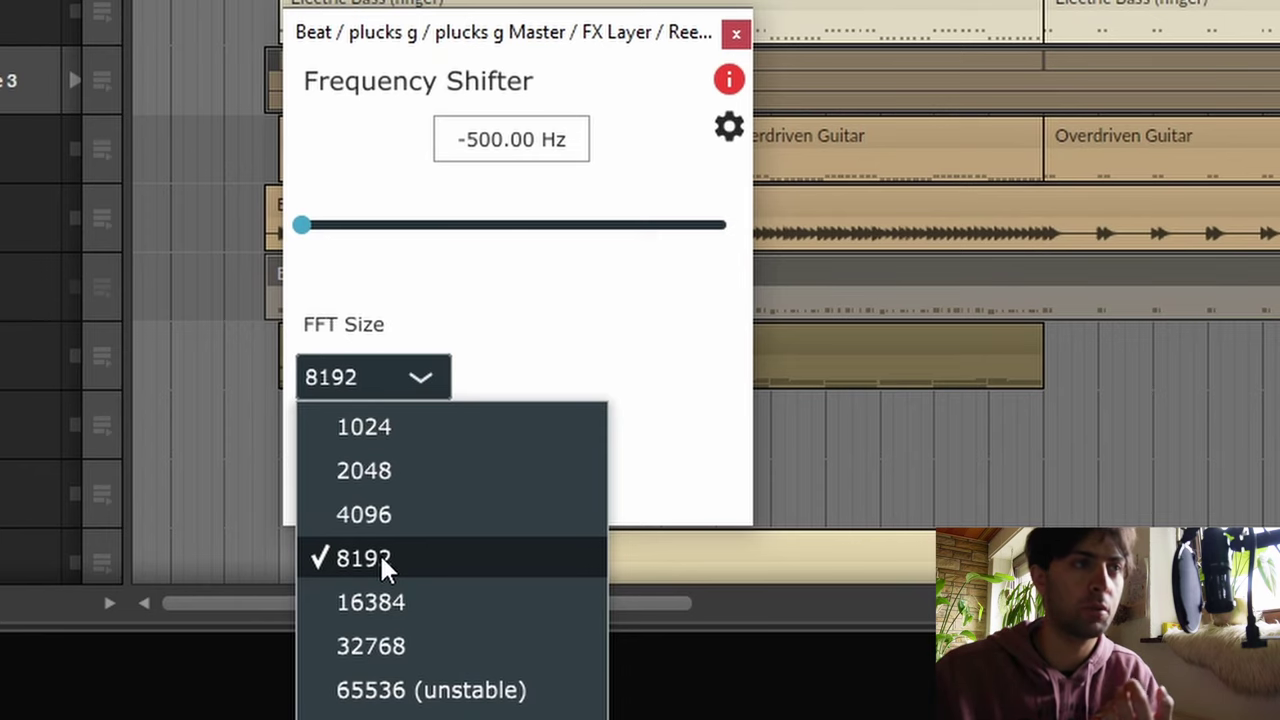
pyautogui.click(390, 646)
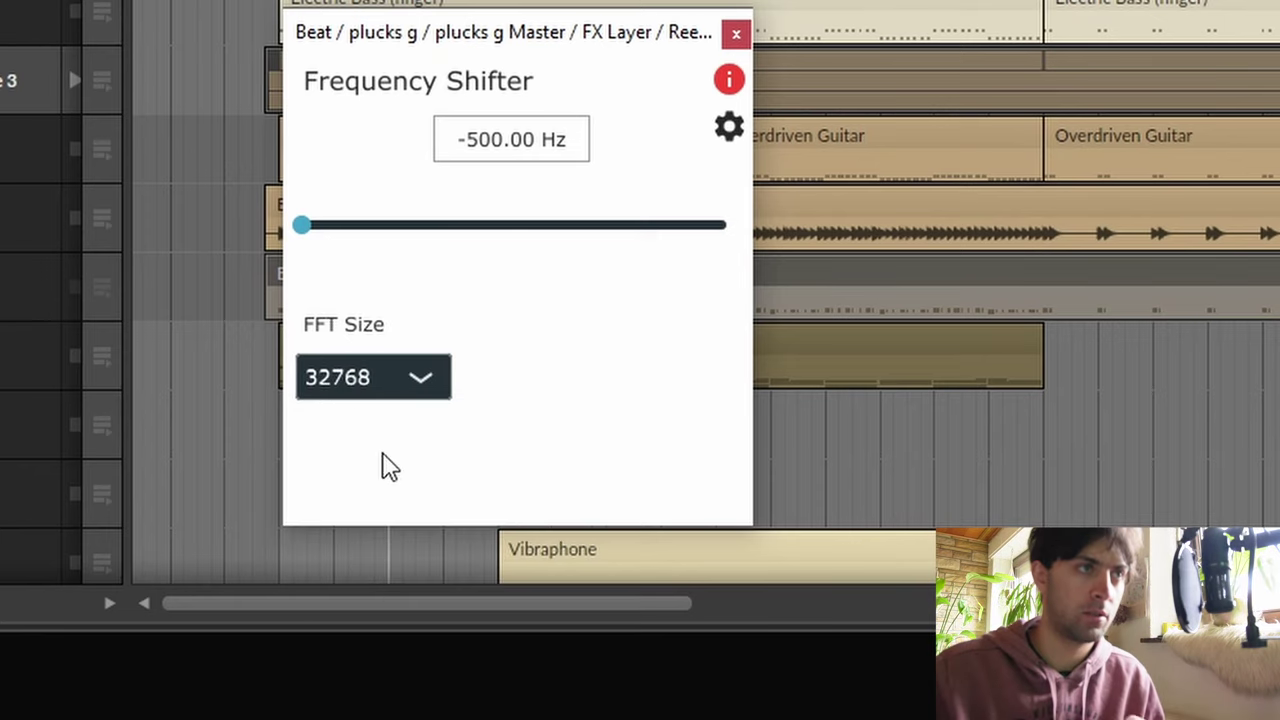
# - Drop the FFT Size to 16384, then 1024, and finally set it back to 8192
pyautogui.click(370, 390)
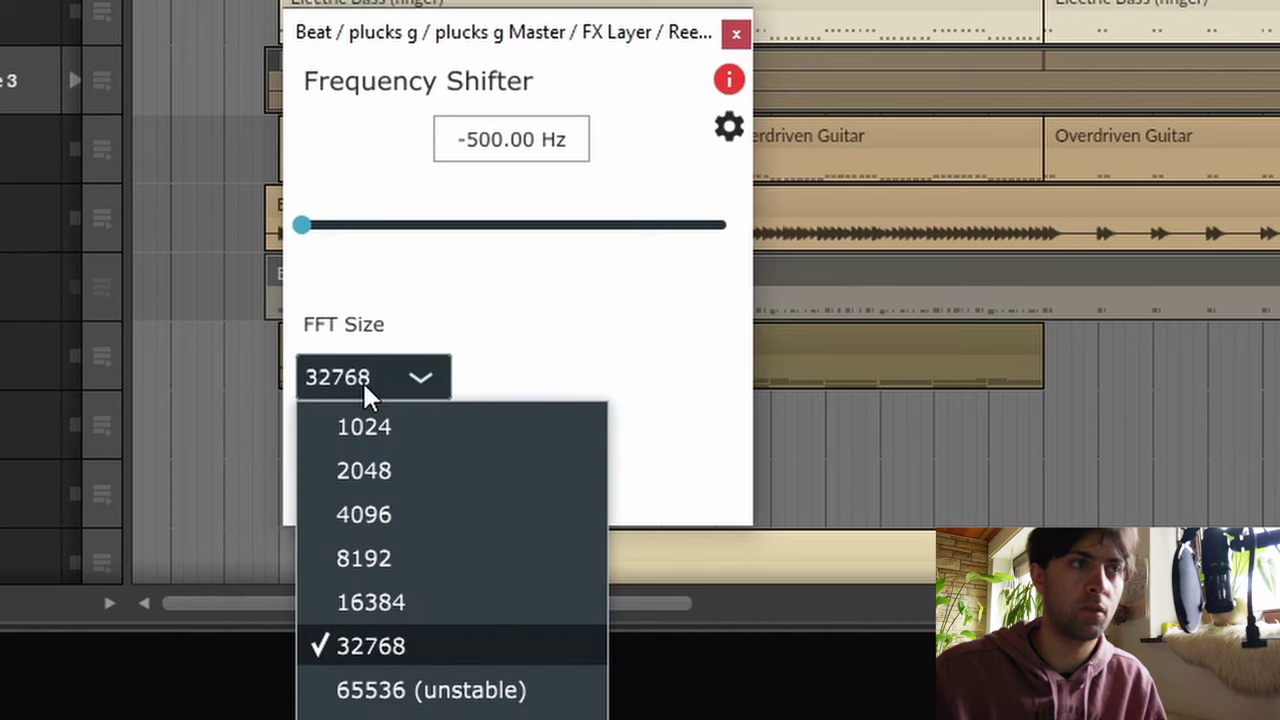
pyautogui.click(411, 603)
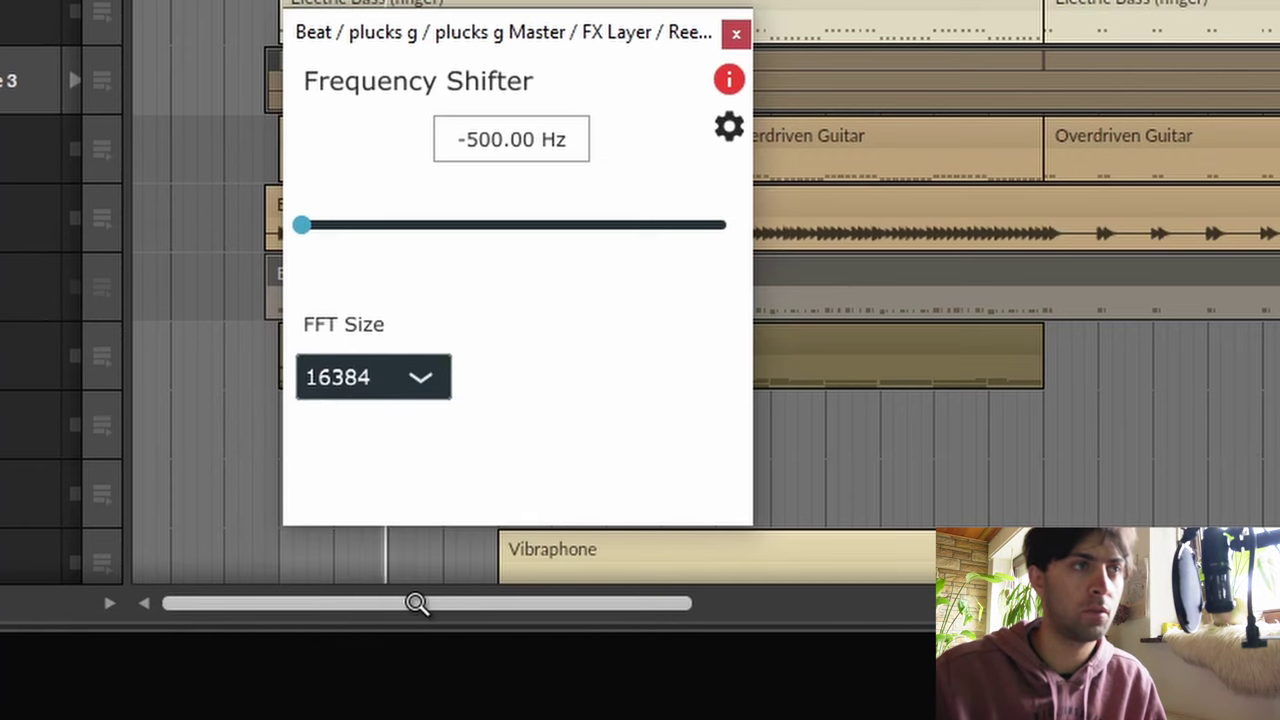
pyautogui.click(362, 395)
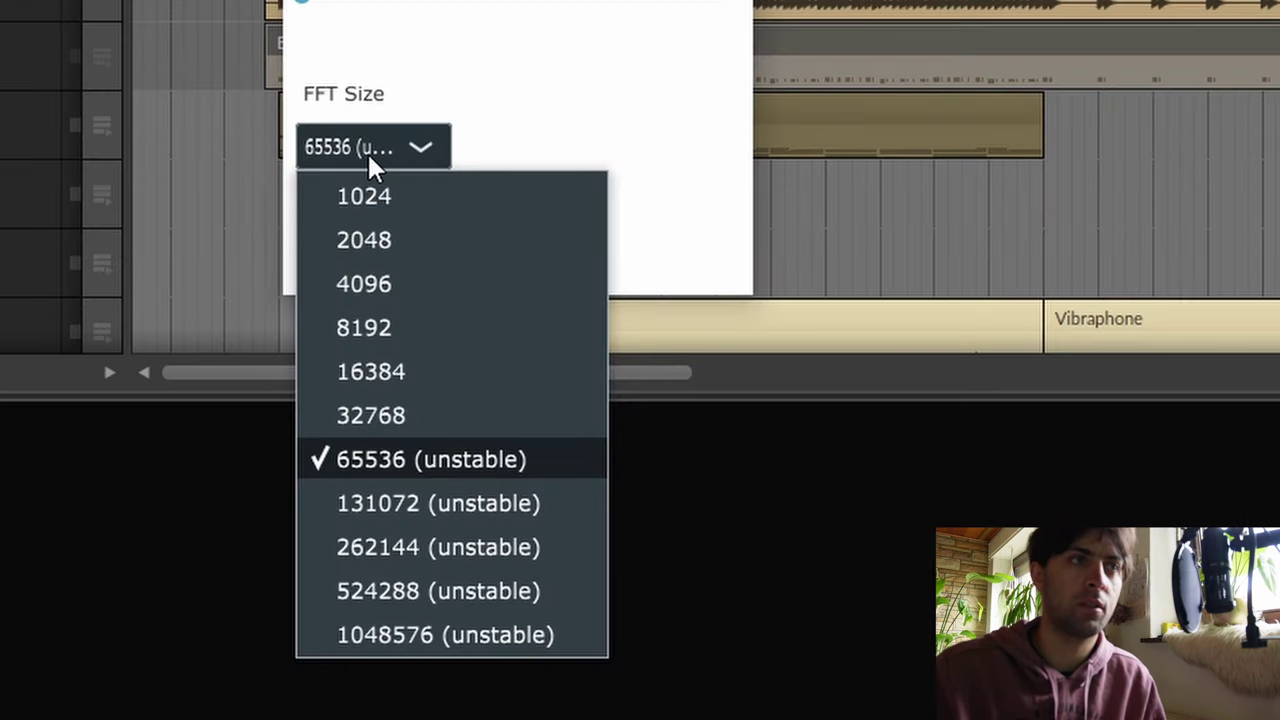
pyautogui.click(364, 193)
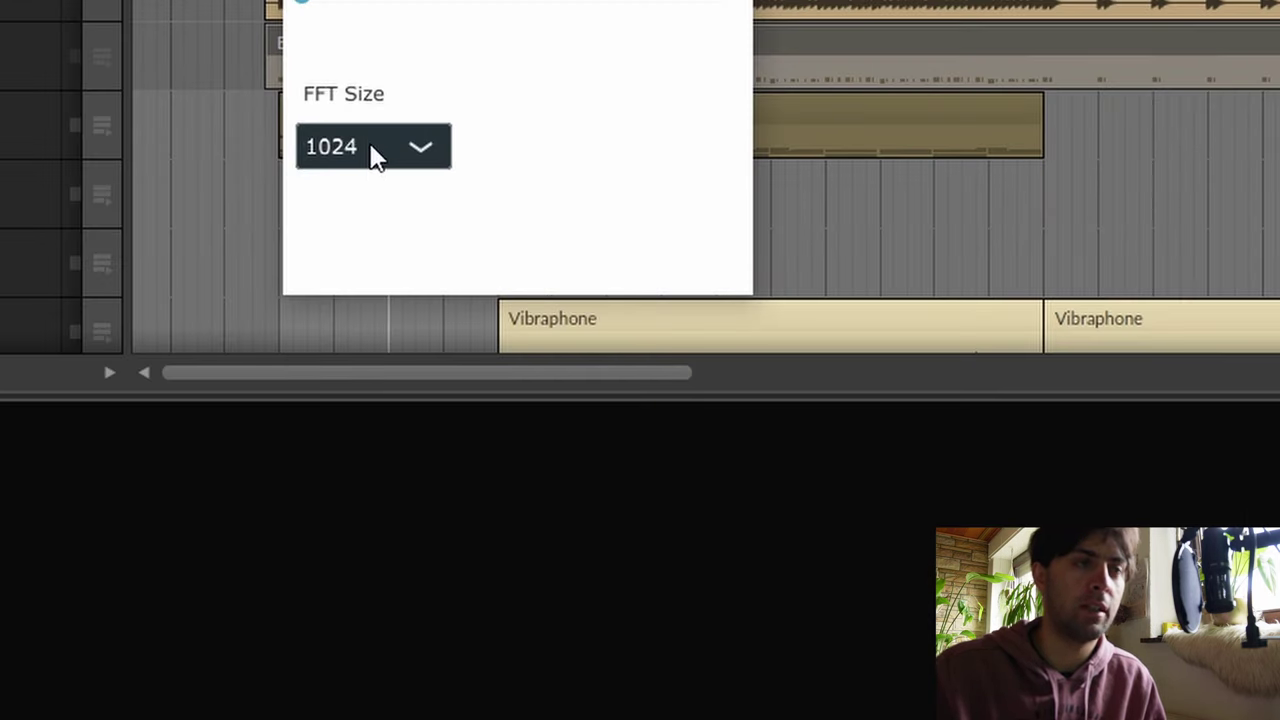
pyautogui.click(372, 150)
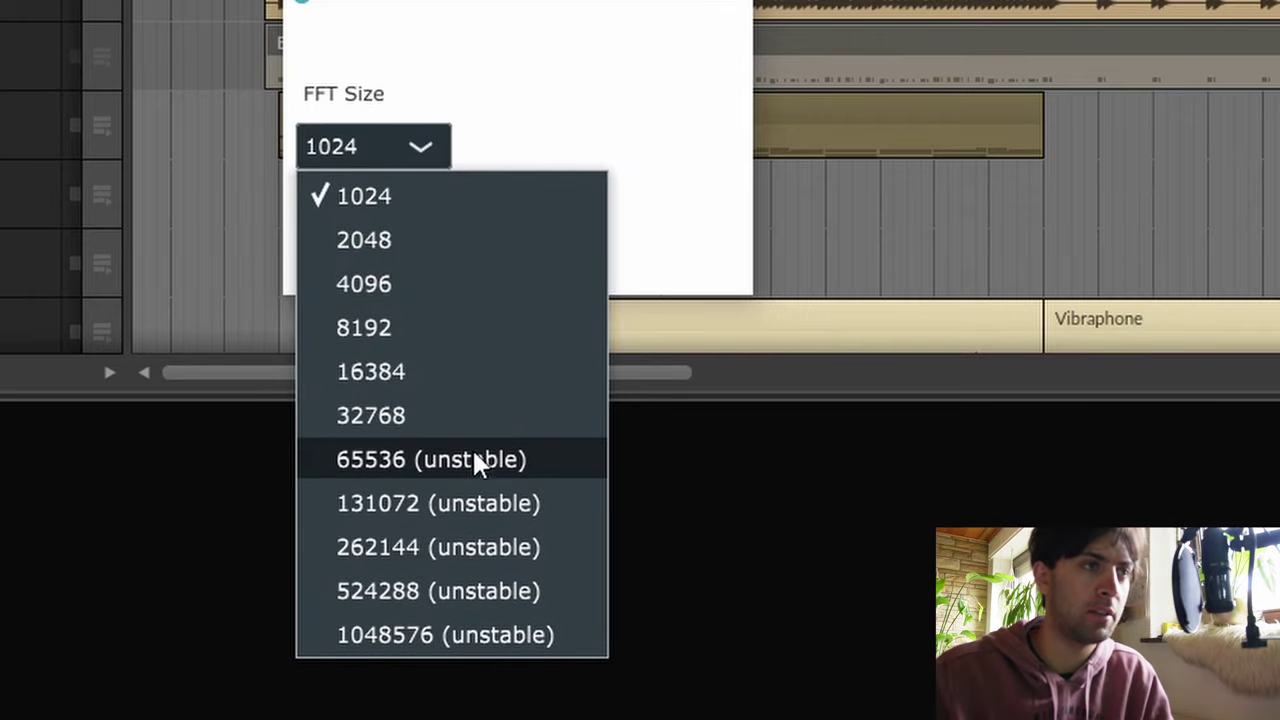
pyautogui.click(494, 97)
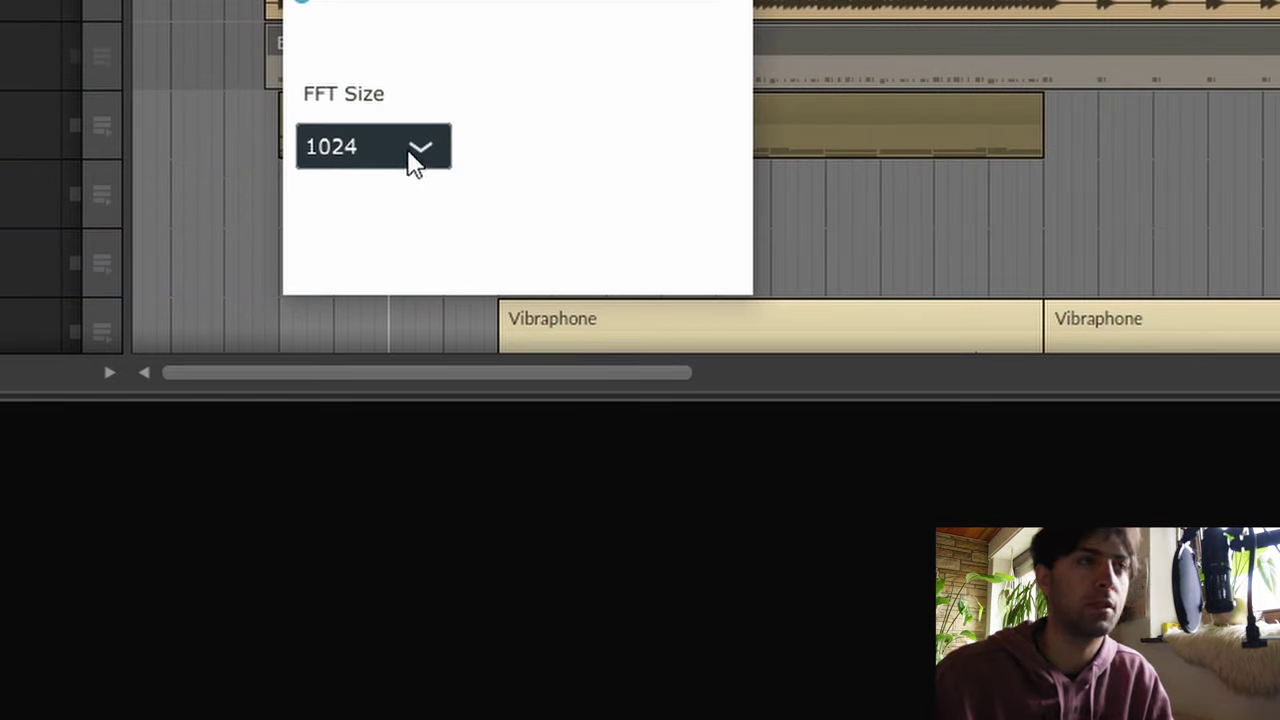
pyautogui.click(415, 160)
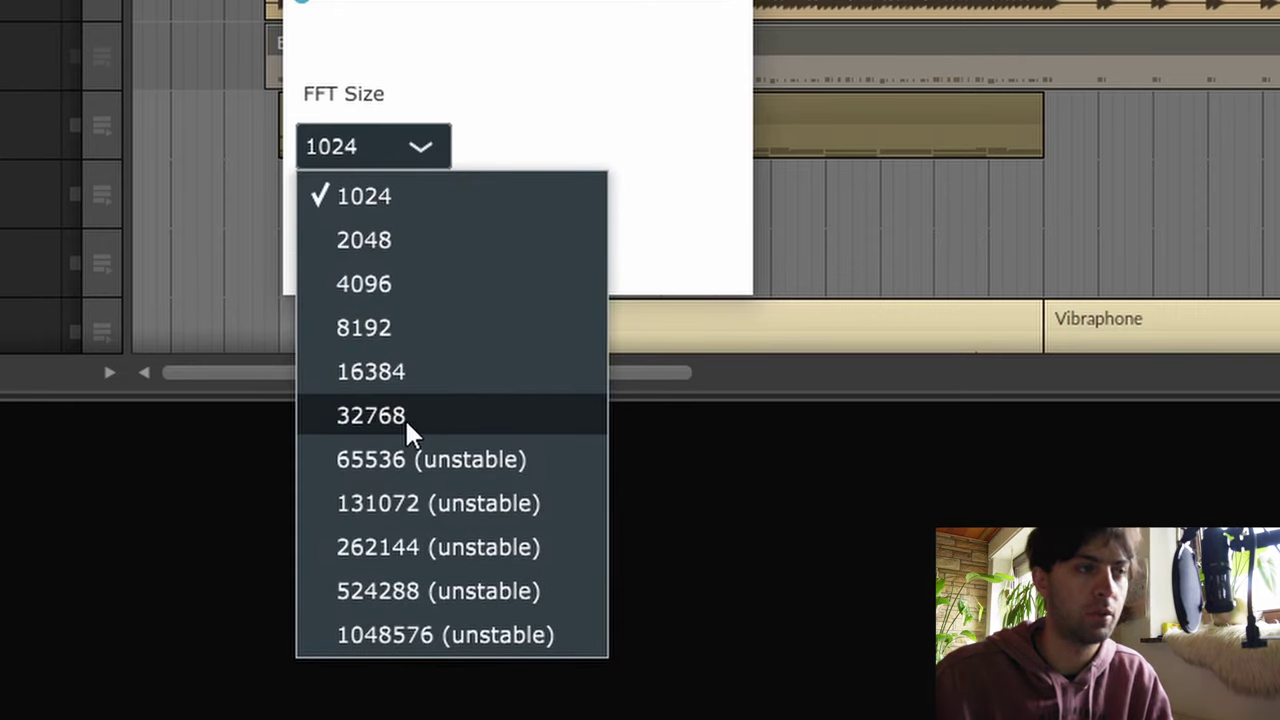
pyautogui.click(381, 331)
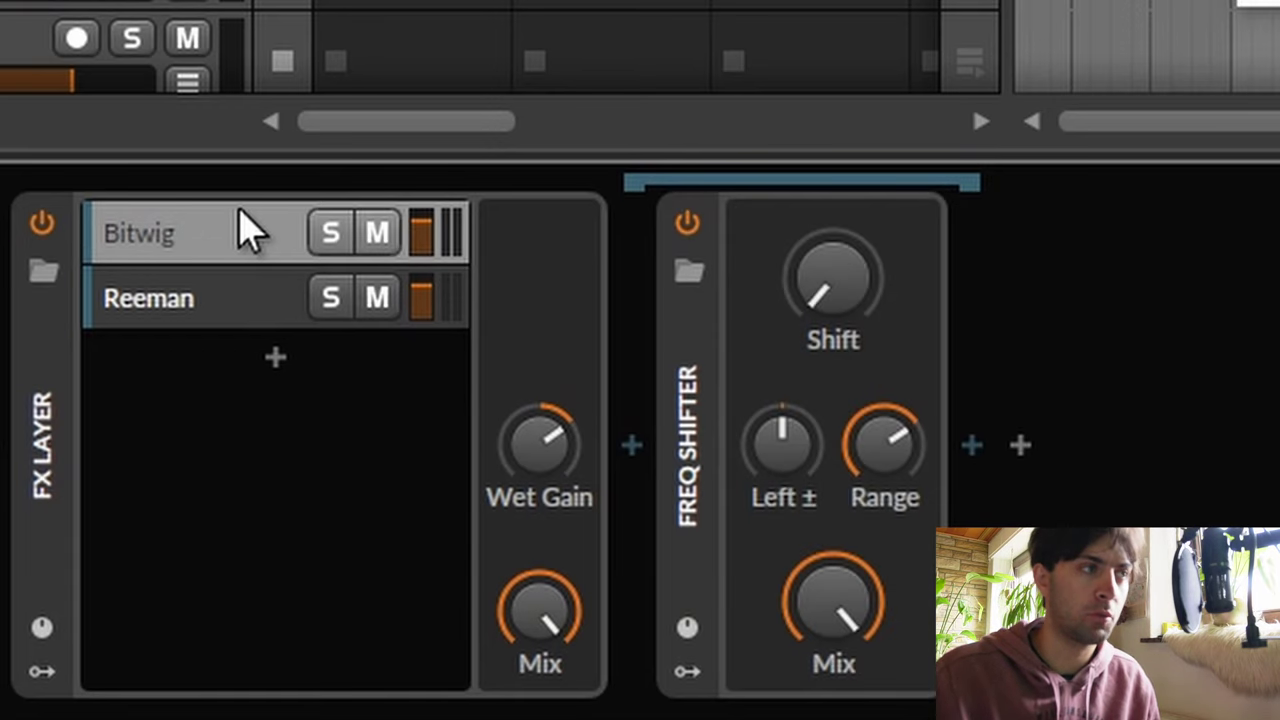
# - Show the Bitwig layer's Freq Shifter and set its Range to about 491 Hz
pyautogui.click(157, 300)
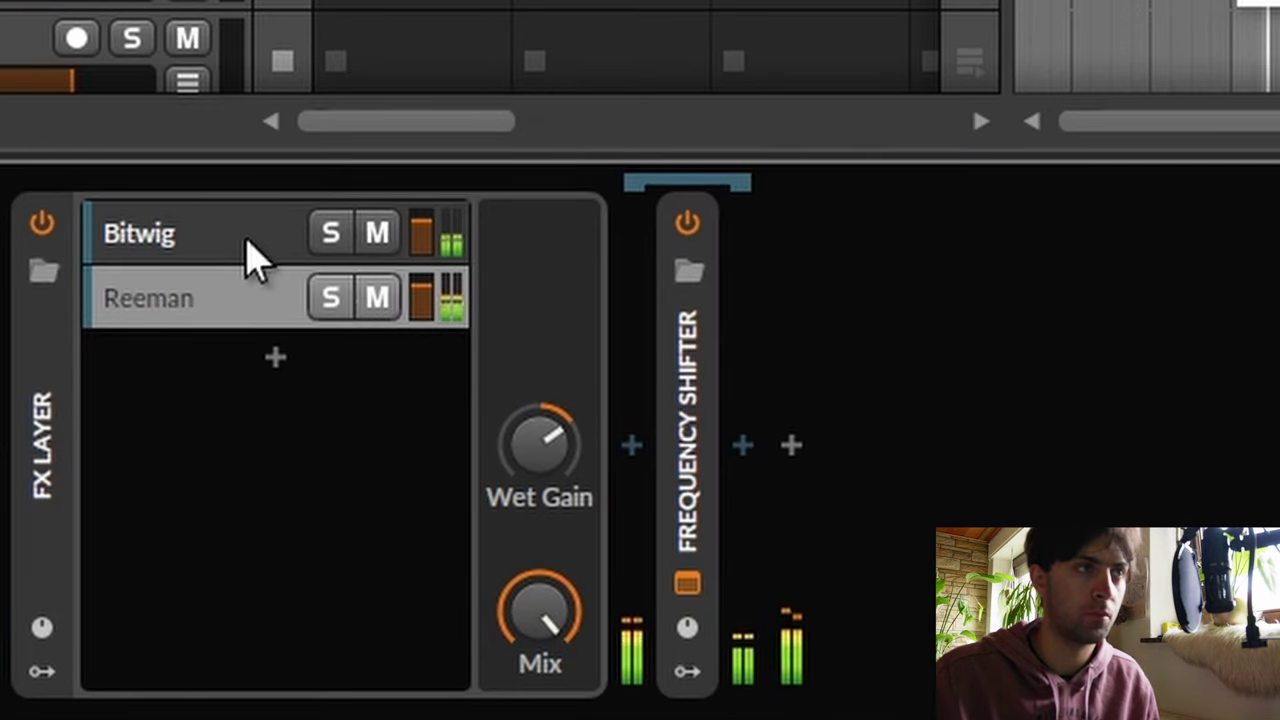
pyautogui.click(255, 258)
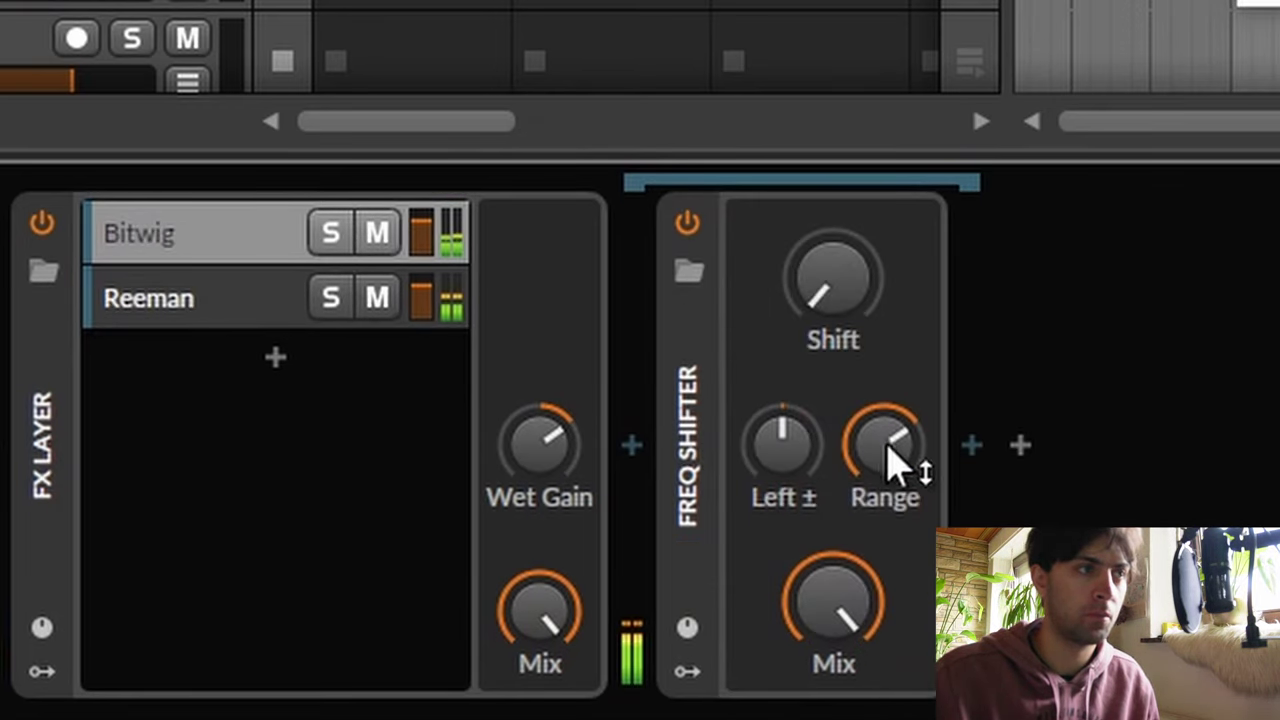
pyautogui.moveTo(893, 462); pyautogui.dragTo(893, 461)
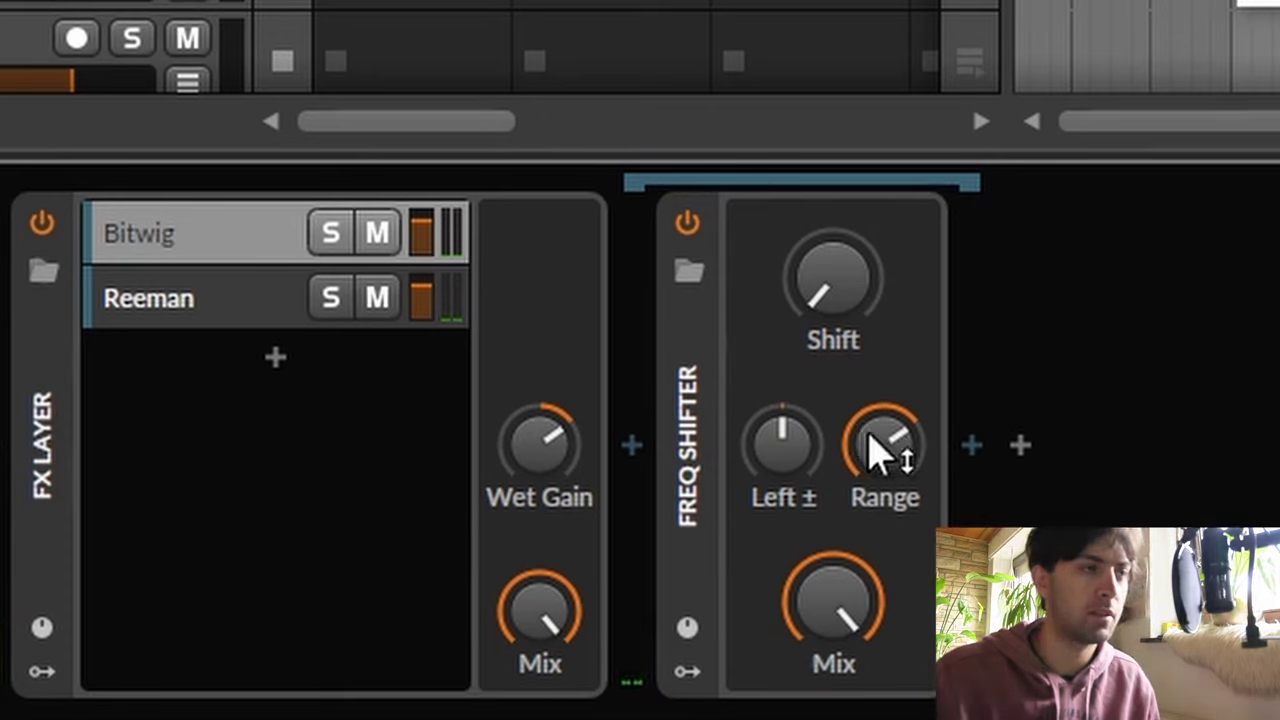
pyautogui.moveTo(868, 435); pyautogui.dragTo(868, 434)
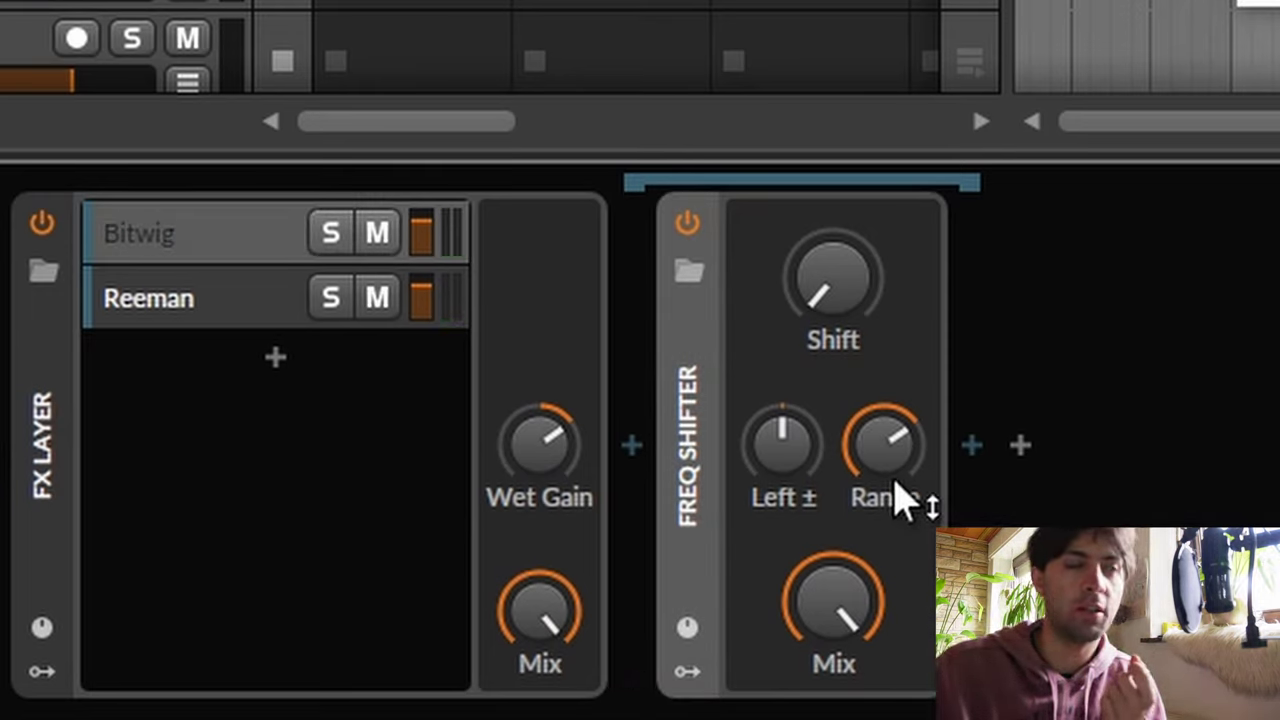
# - Toggle solo on each layer and lower the Reeman layer's volume to about -3.7 dB
pyautogui.click(338, 236)
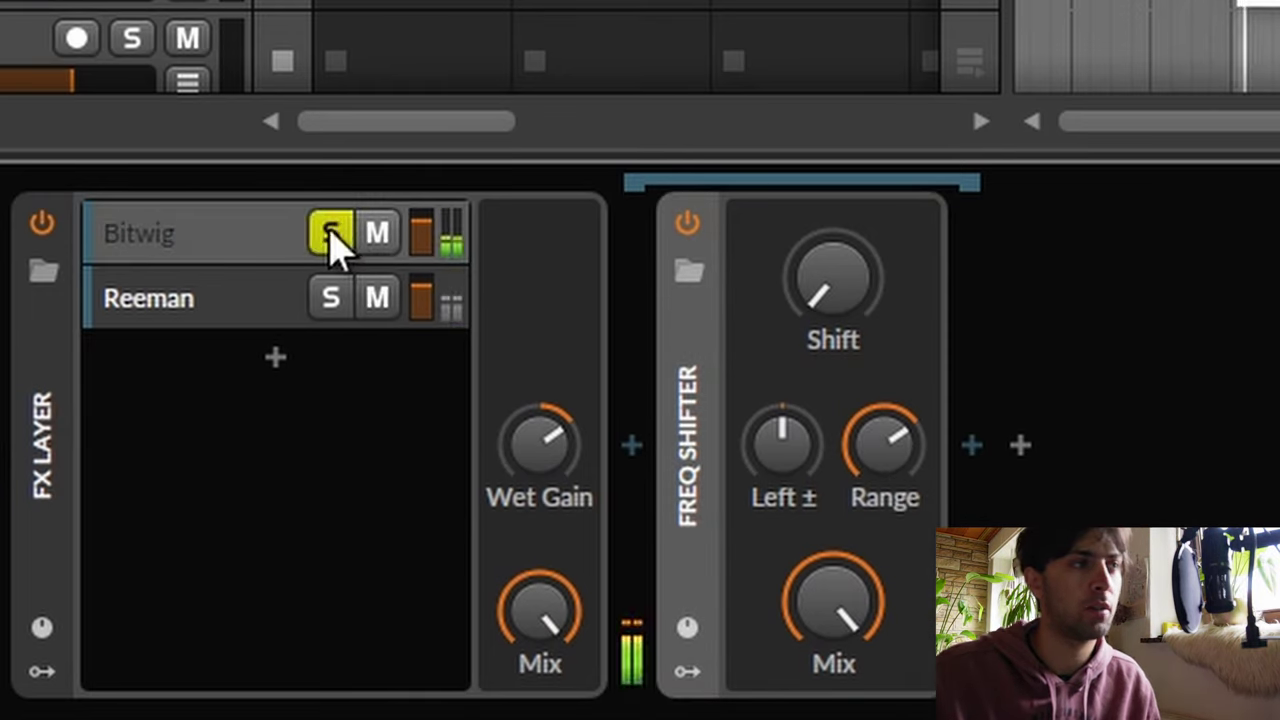
pyautogui.click(338, 236)
pyautogui.click(333, 300)
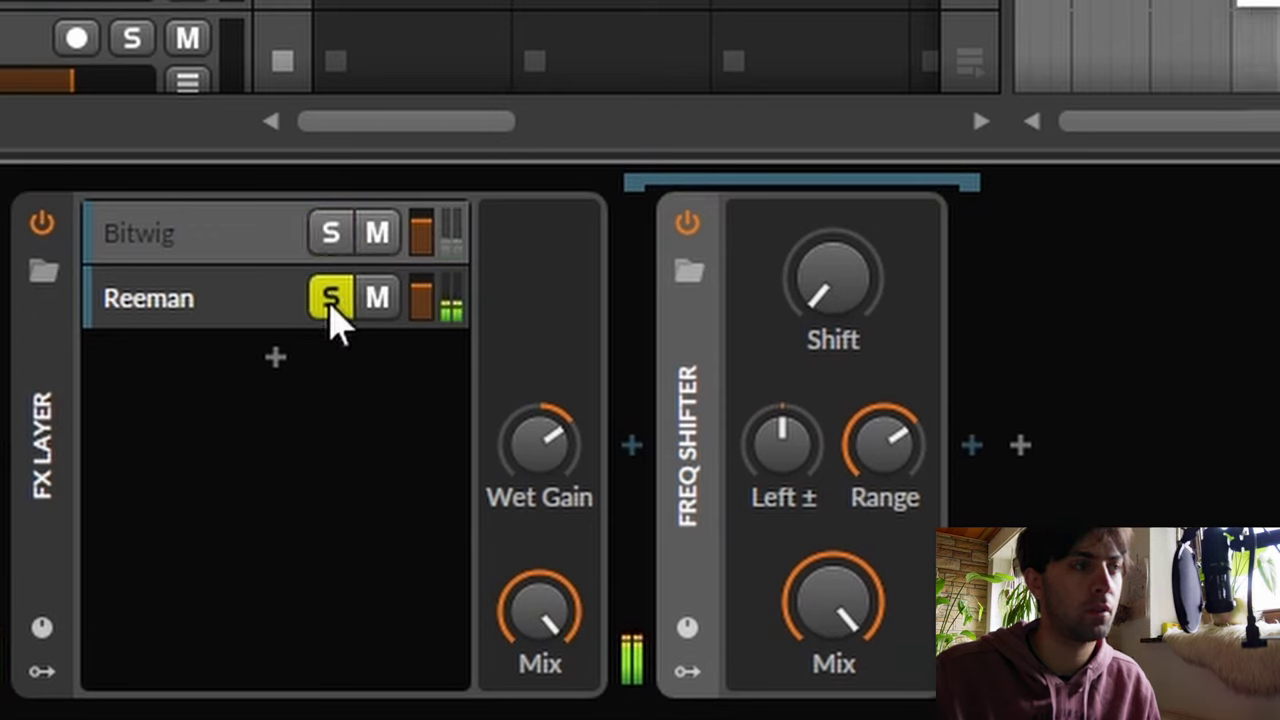
pyautogui.click(331, 303)
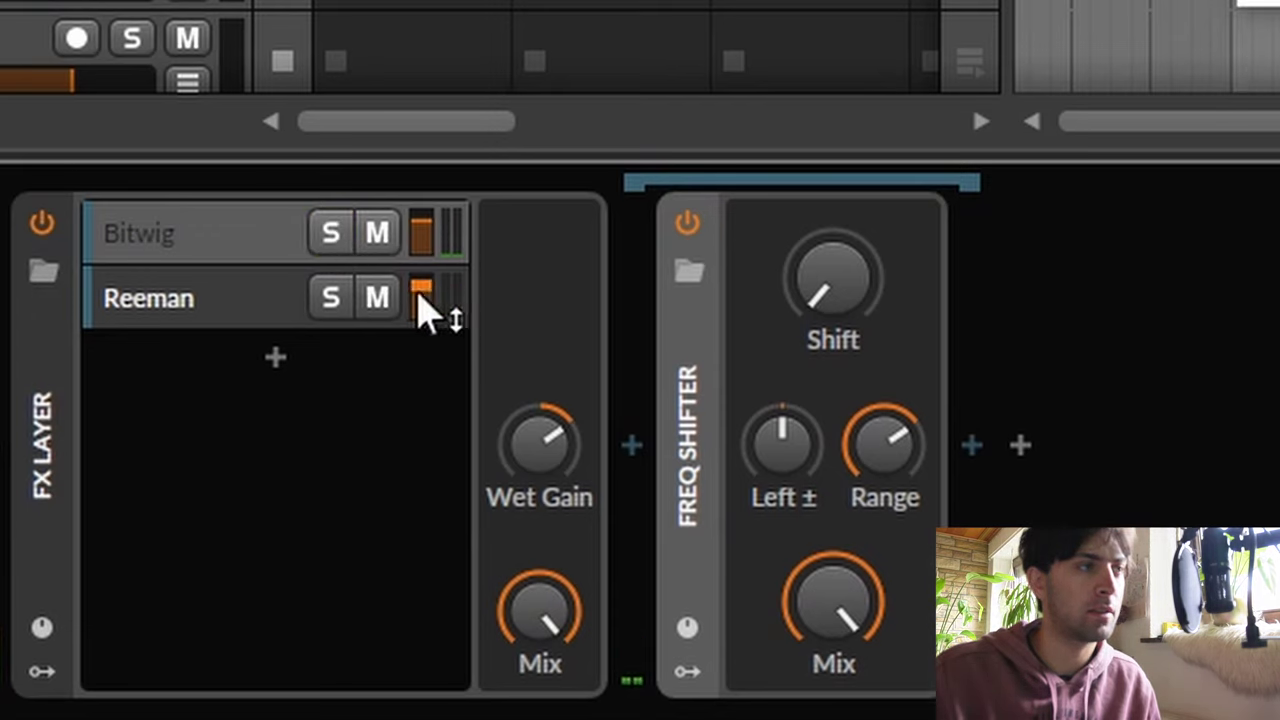
pyautogui.moveTo(425, 305); pyautogui.dragTo(425, 334)
# - Switch solo between layers, set Reeman volume to -5.7 dB, and leave Reeman soloed
pyautogui.click(326, 306)
pyautogui.click(336, 240)
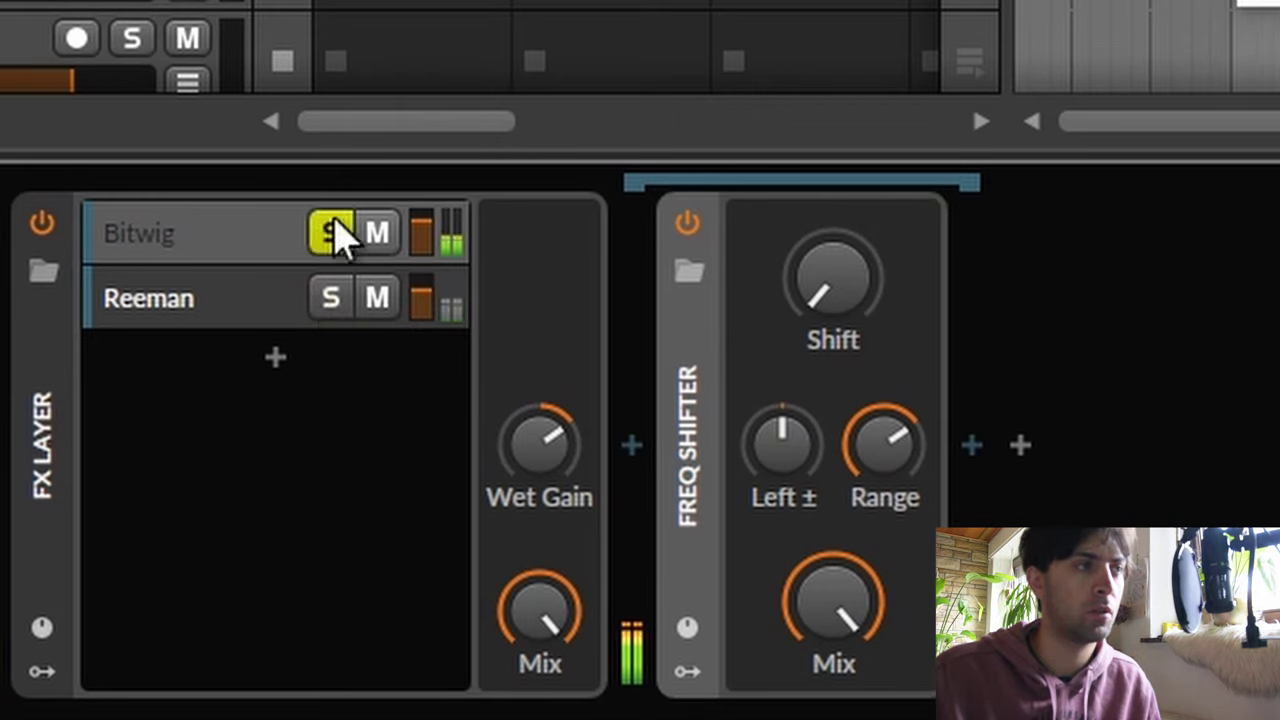
pyautogui.click(333, 302)
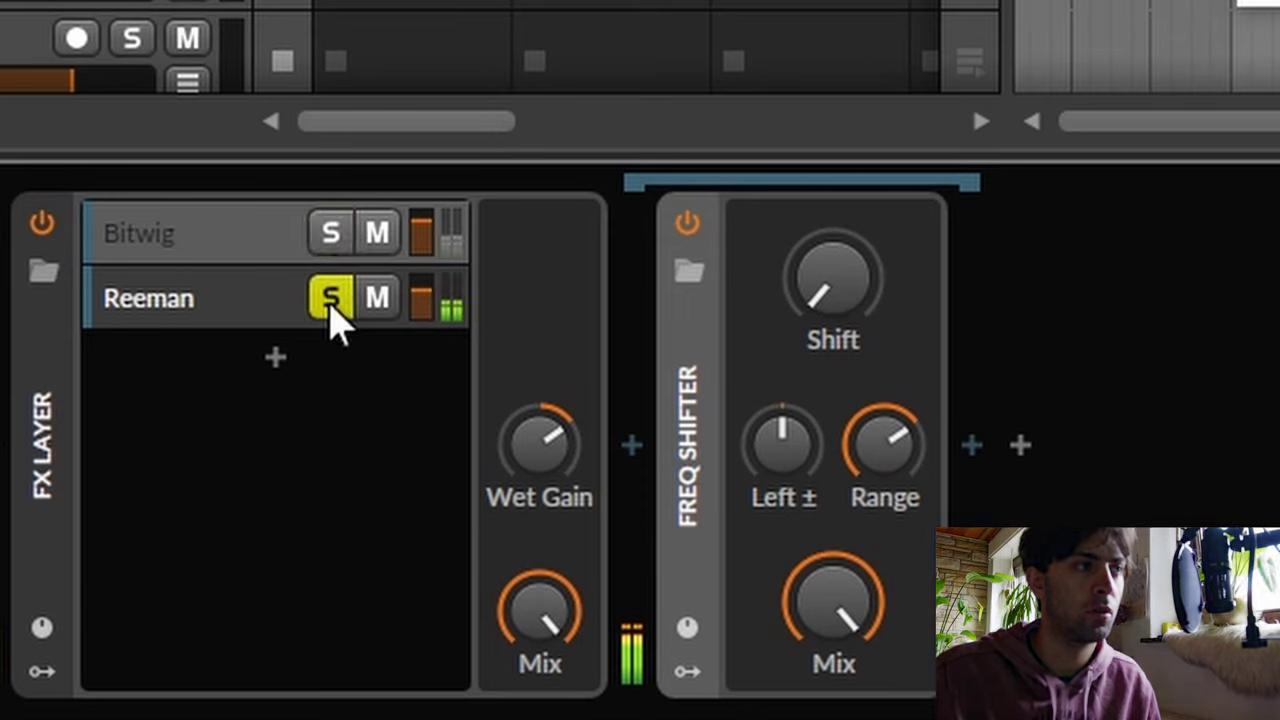
pyautogui.moveTo(423, 309); pyautogui.dragTo(425, 310)
pyautogui.click(334, 300)
pyautogui.click(336, 236)
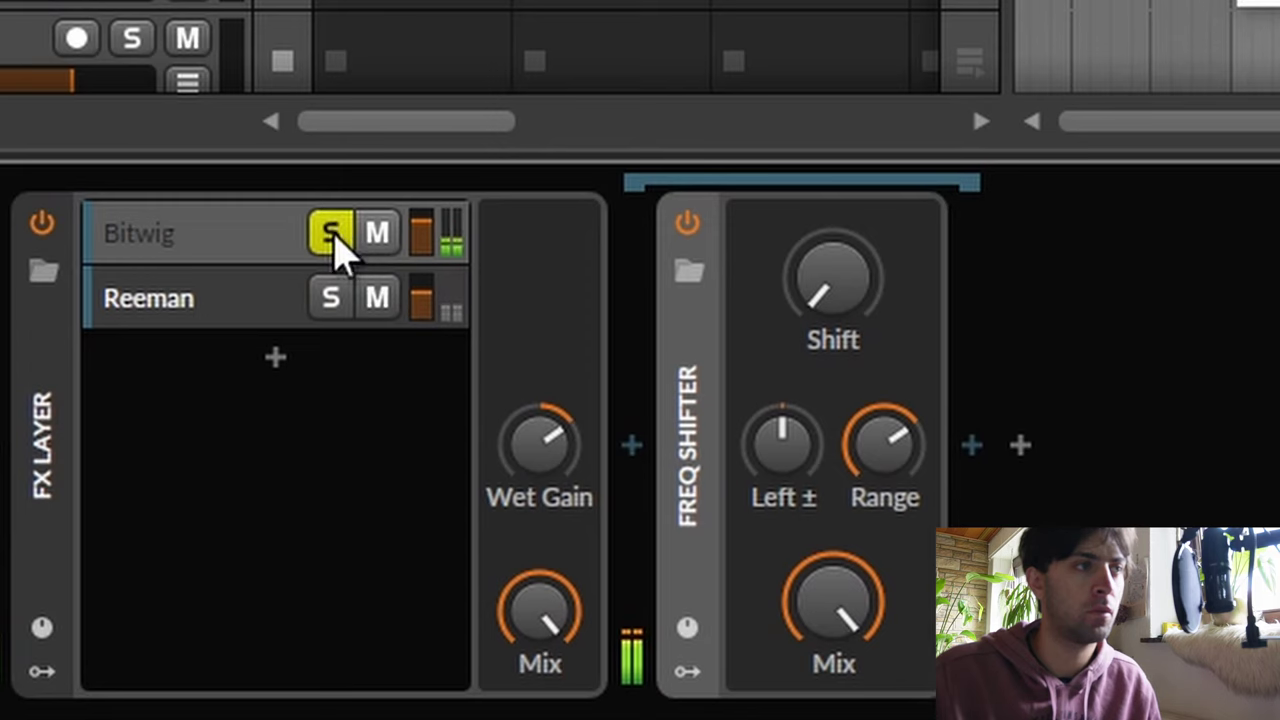
pyautogui.click(333, 298)
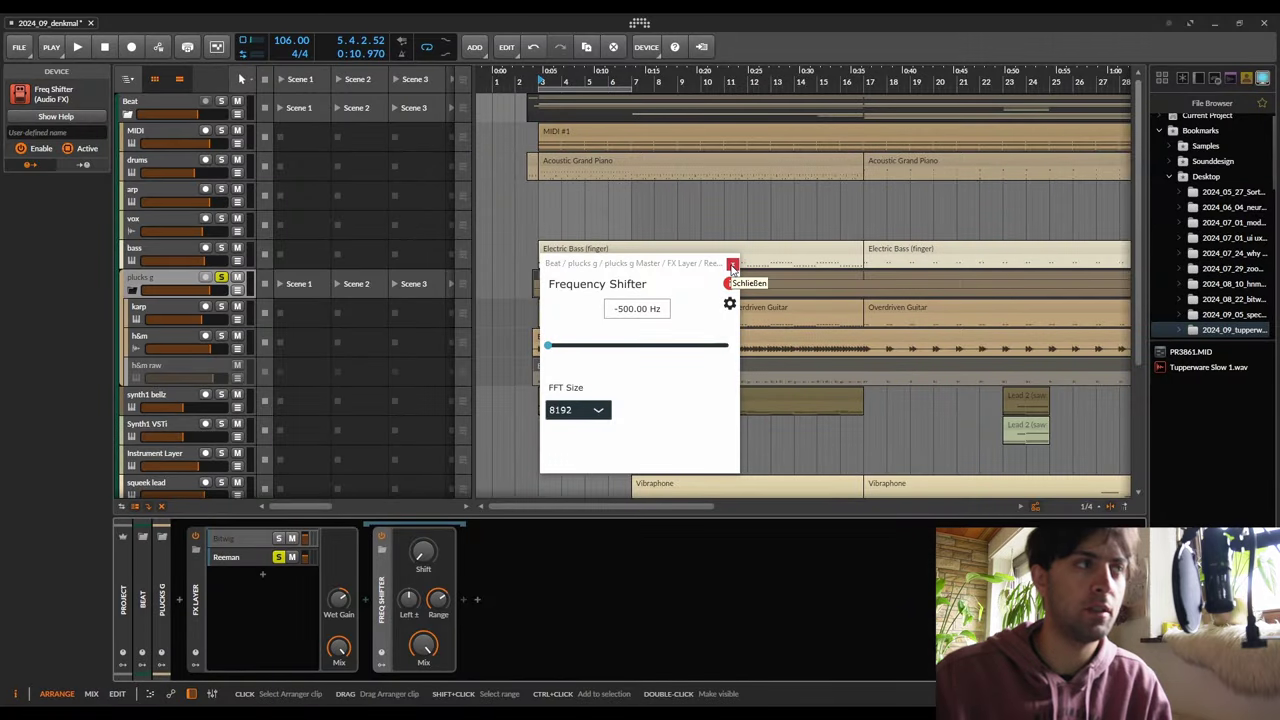
# - Reopen the Reeman Frequency Shifter plugin window from the plucks g group's Reeman layer
pyautogui.click(732, 266)
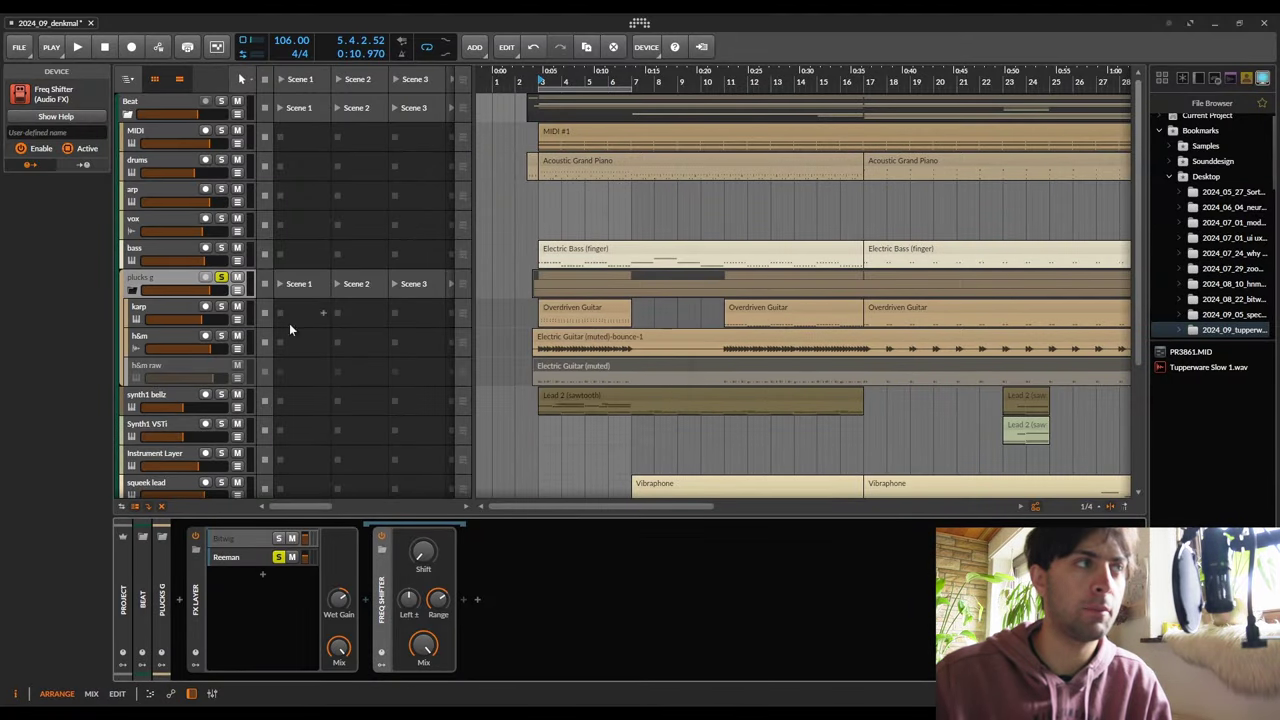
pyautogui.click(147, 342)
pyautogui.click(157, 309)
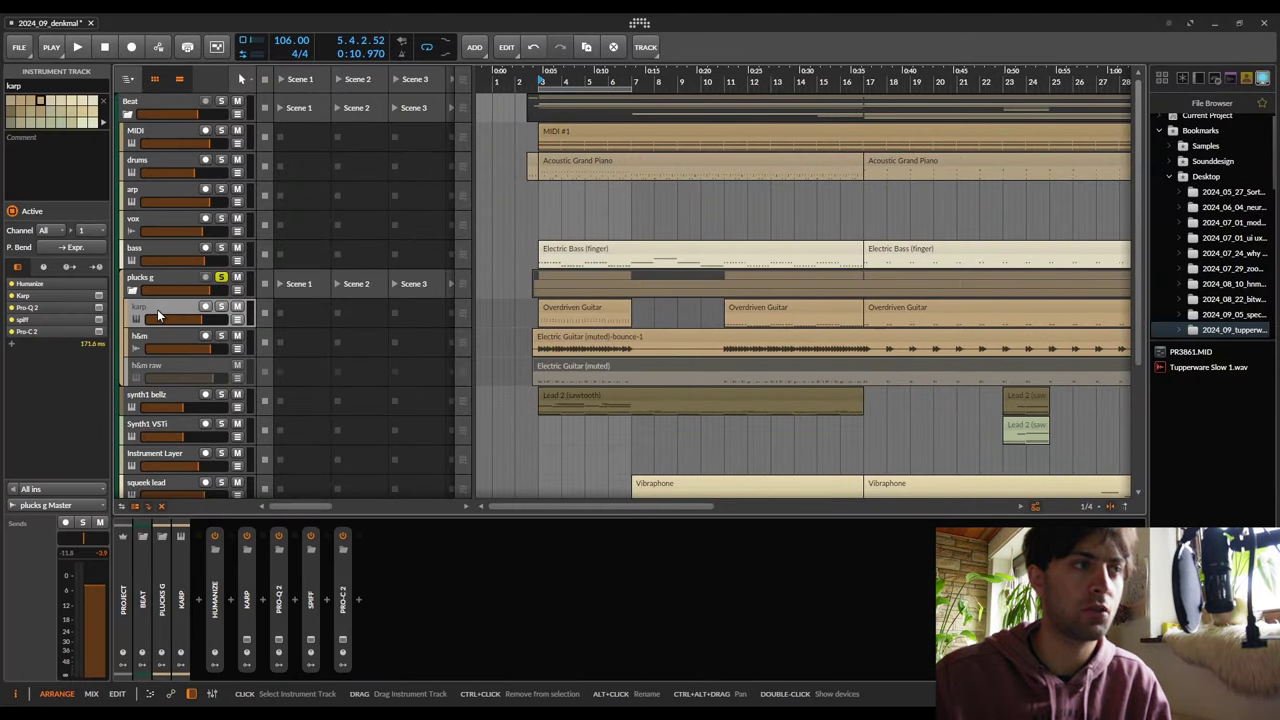
pyautogui.click(157, 284)
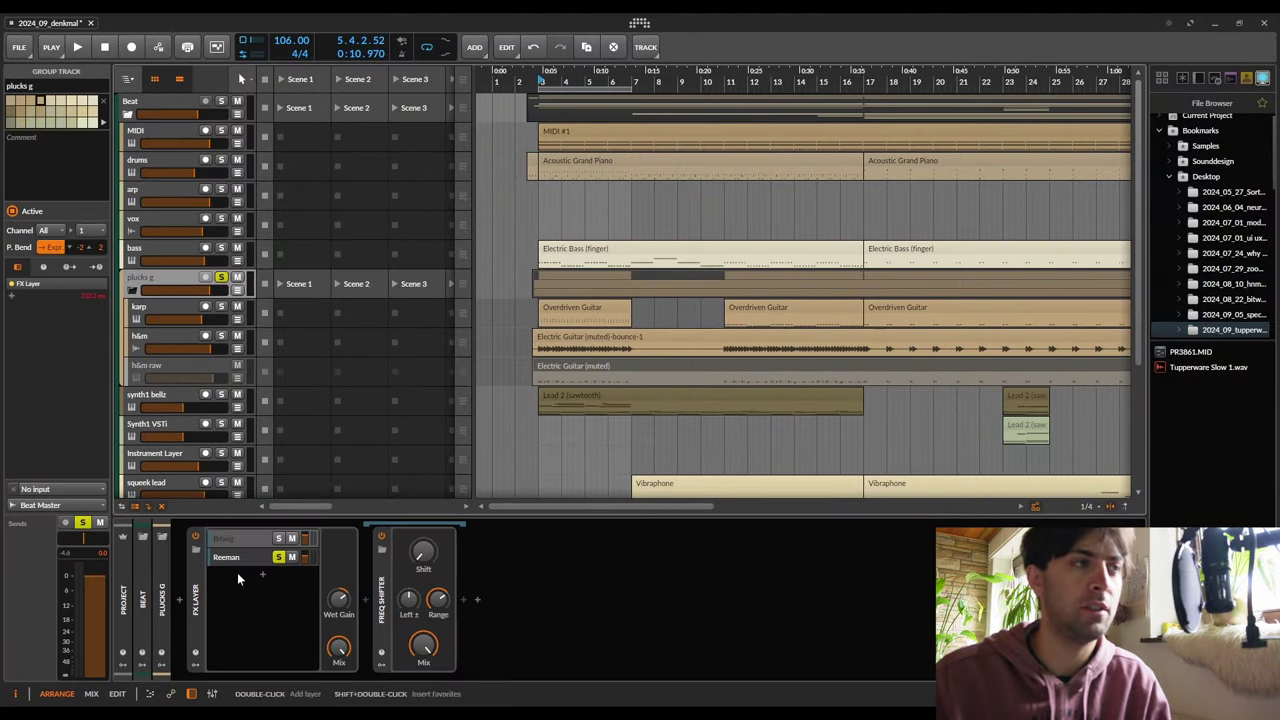
pyautogui.click(235, 558)
pyautogui.click(381, 600)
# - Set the frequency shifter's FFT Style to PVOC in its settings page
pyautogui.click(740, 306)
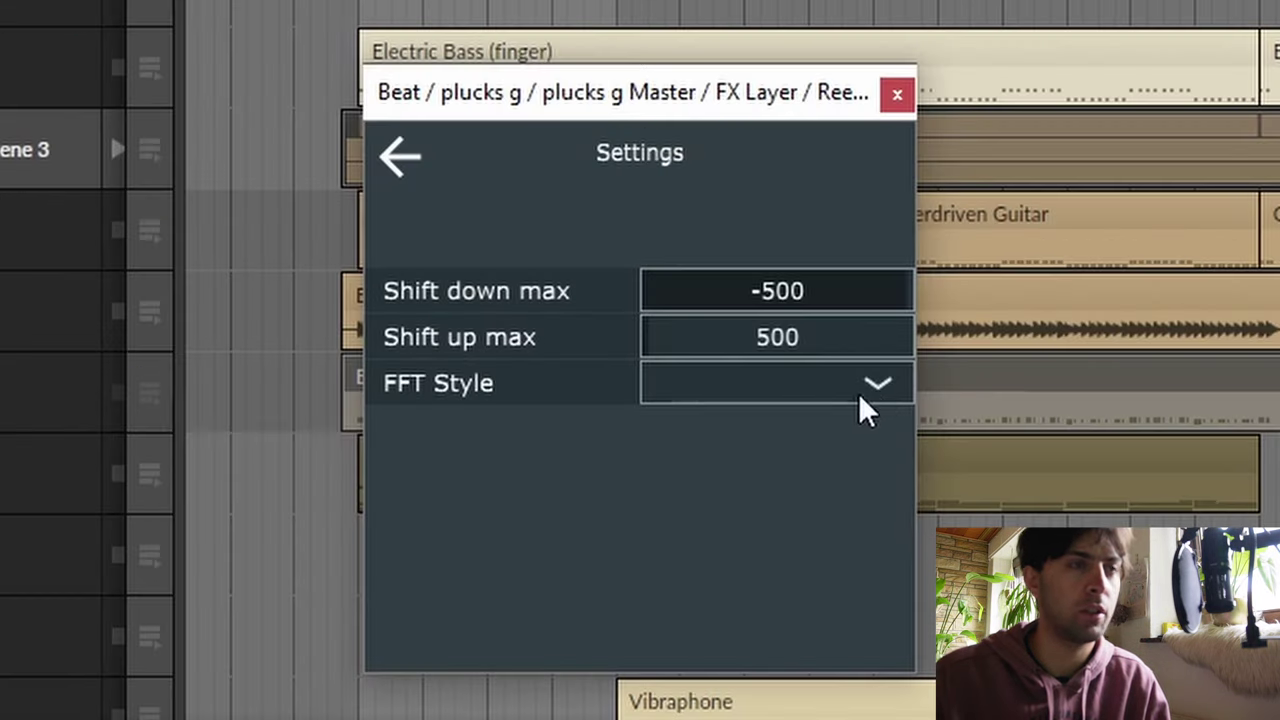
pyautogui.click(879, 387)
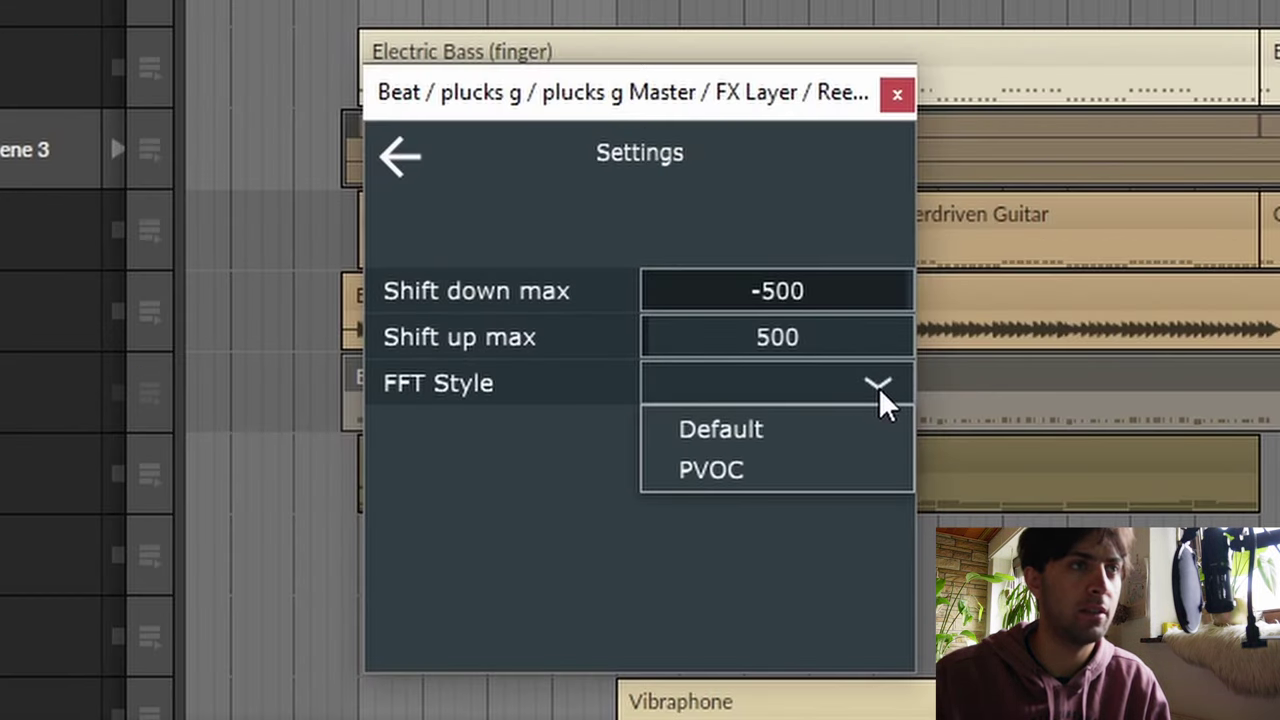
pyautogui.click(716, 472)
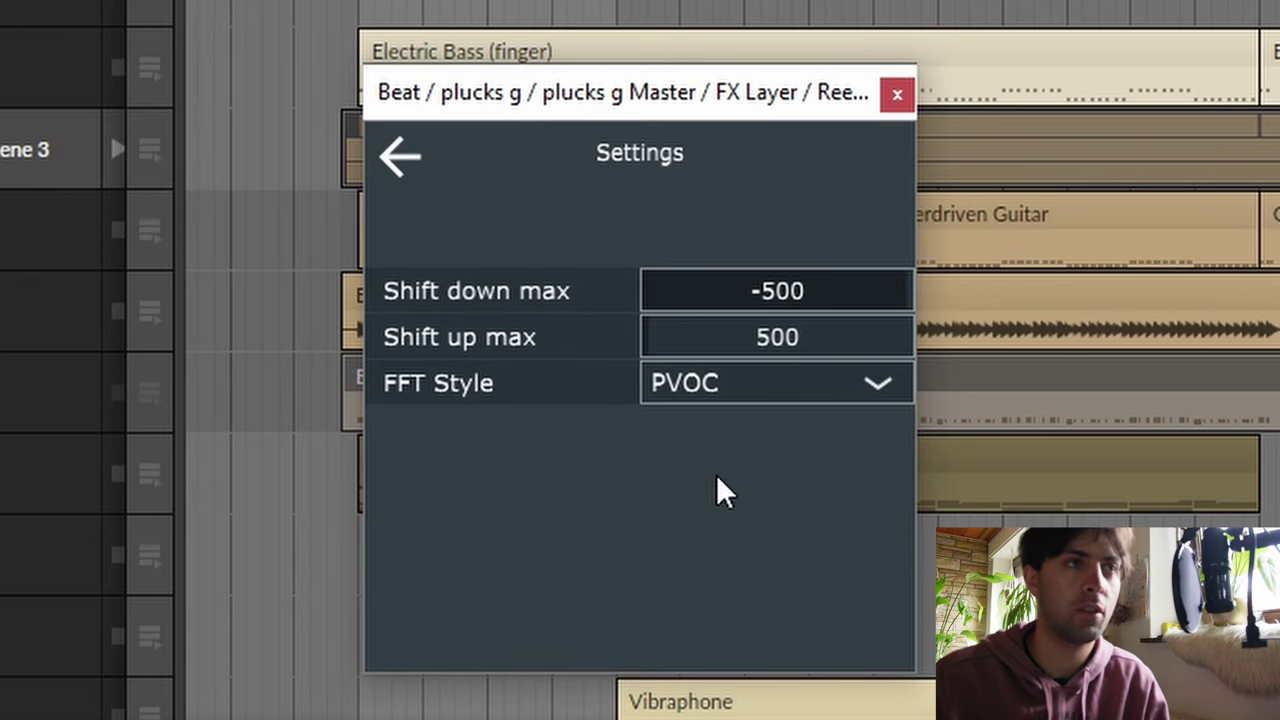
# - Back in the main view, try FFT Sizes 16384, 32768 and 4096
pyautogui.click(400, 156)
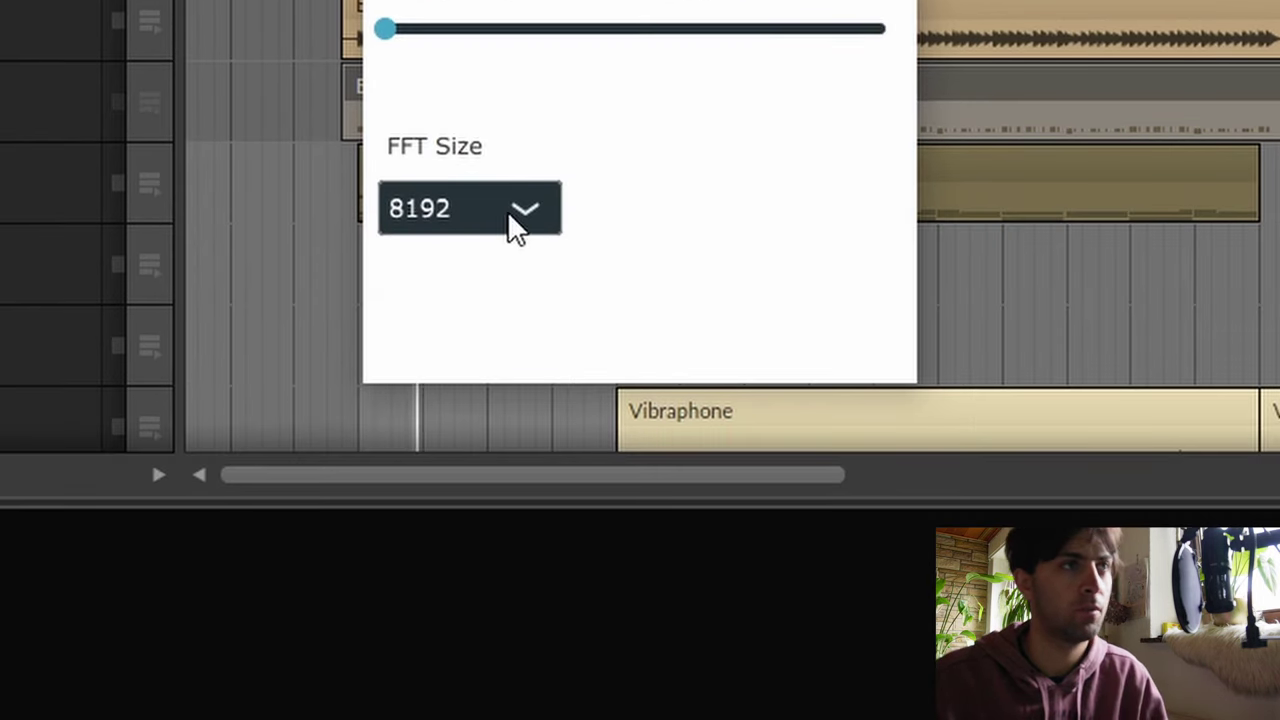
pyautogui.click(509, 212)
pyautogui.click(470, 474)
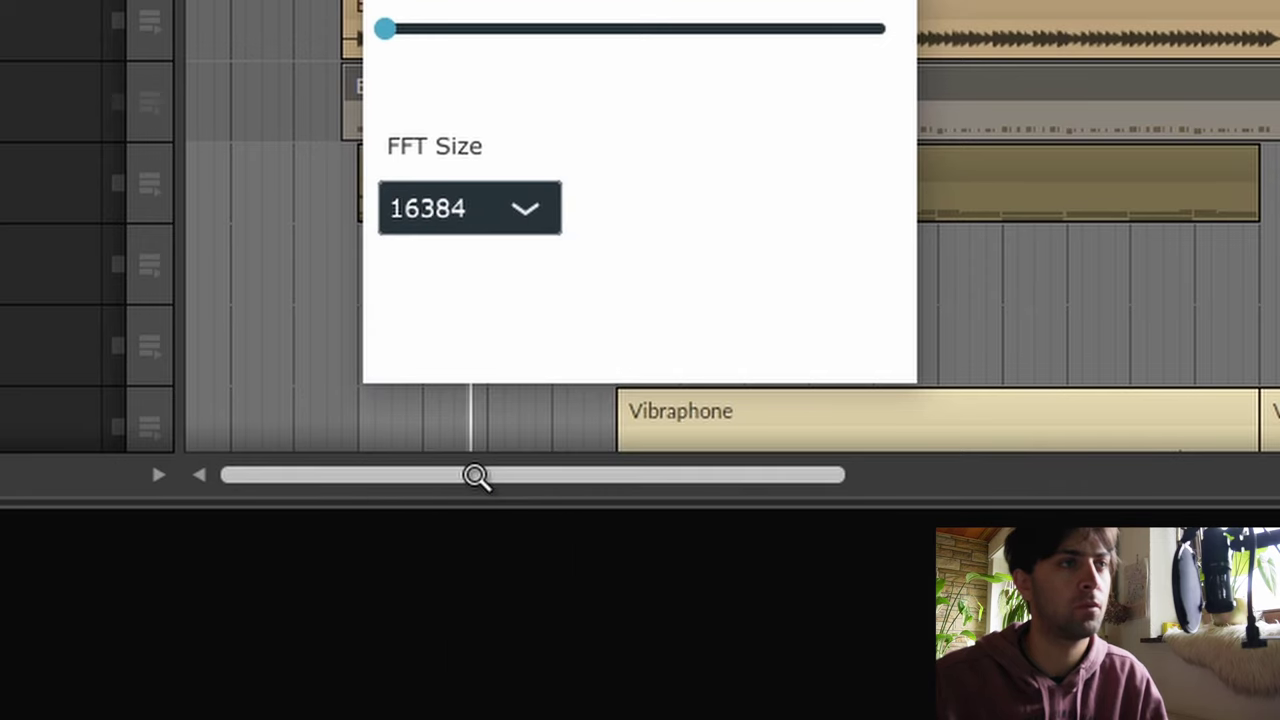
pyautogui.click(472, 220)
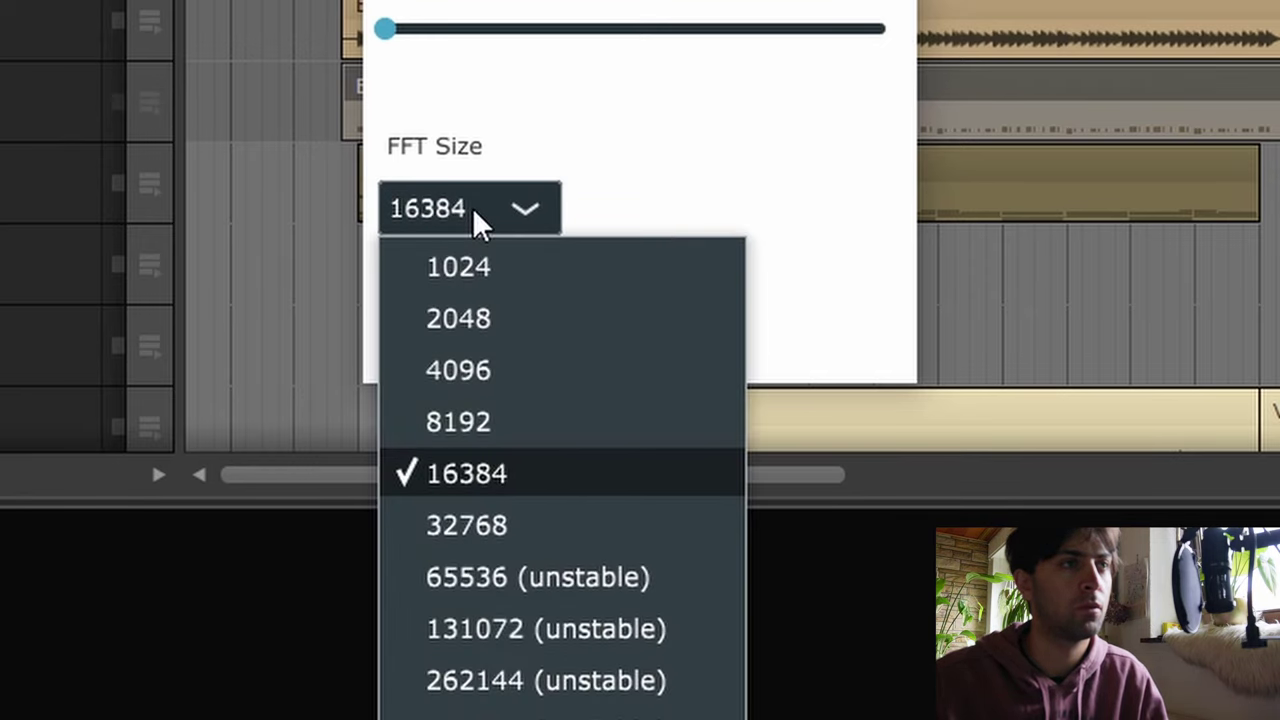
pyautogui.click(448, 525)
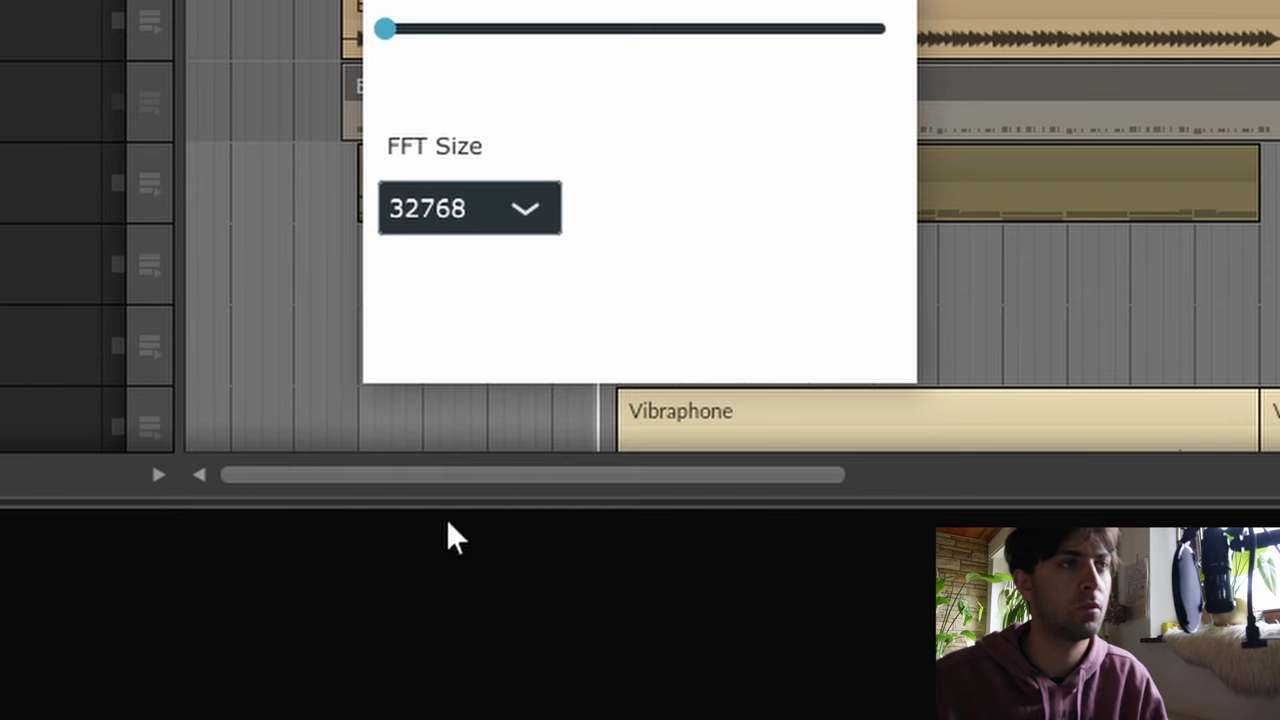
pyautogui.click(478, 222)
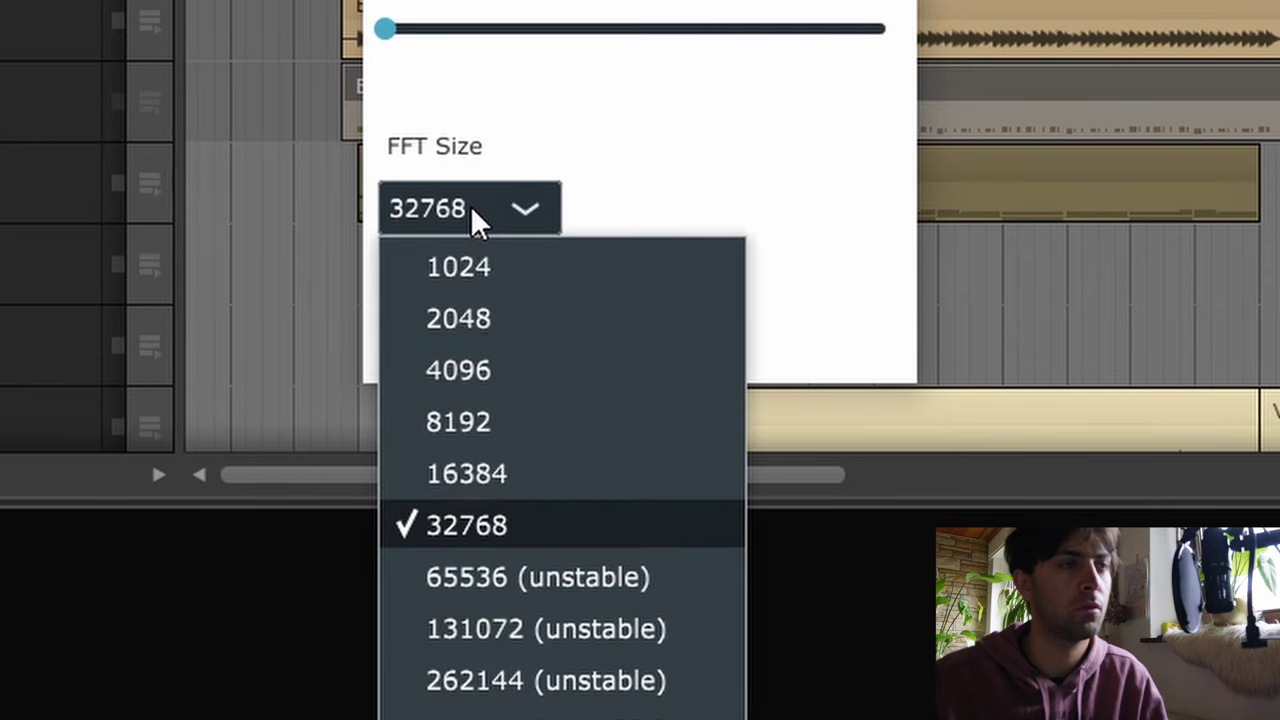
pyautogui.click(454, 372)
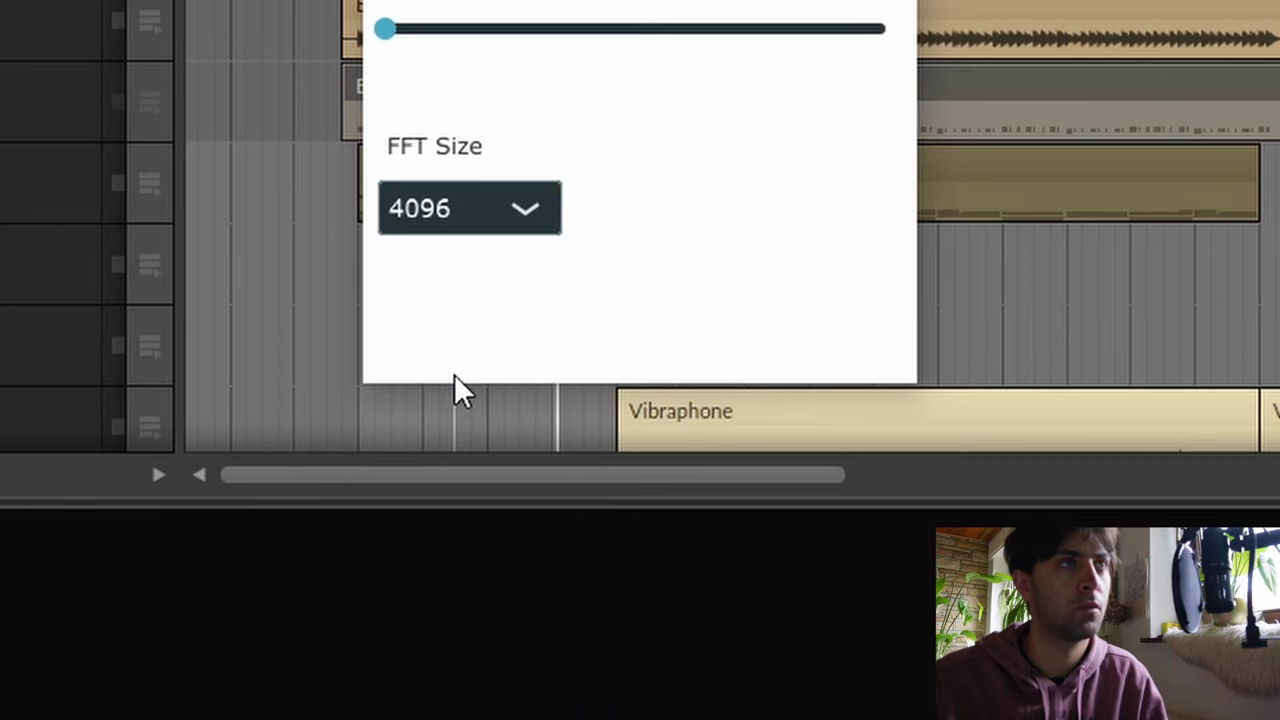
# - Try FFT Sizes 2048 and 1024, settle on 4096, and start playback
pyautogui.click(458, 228)
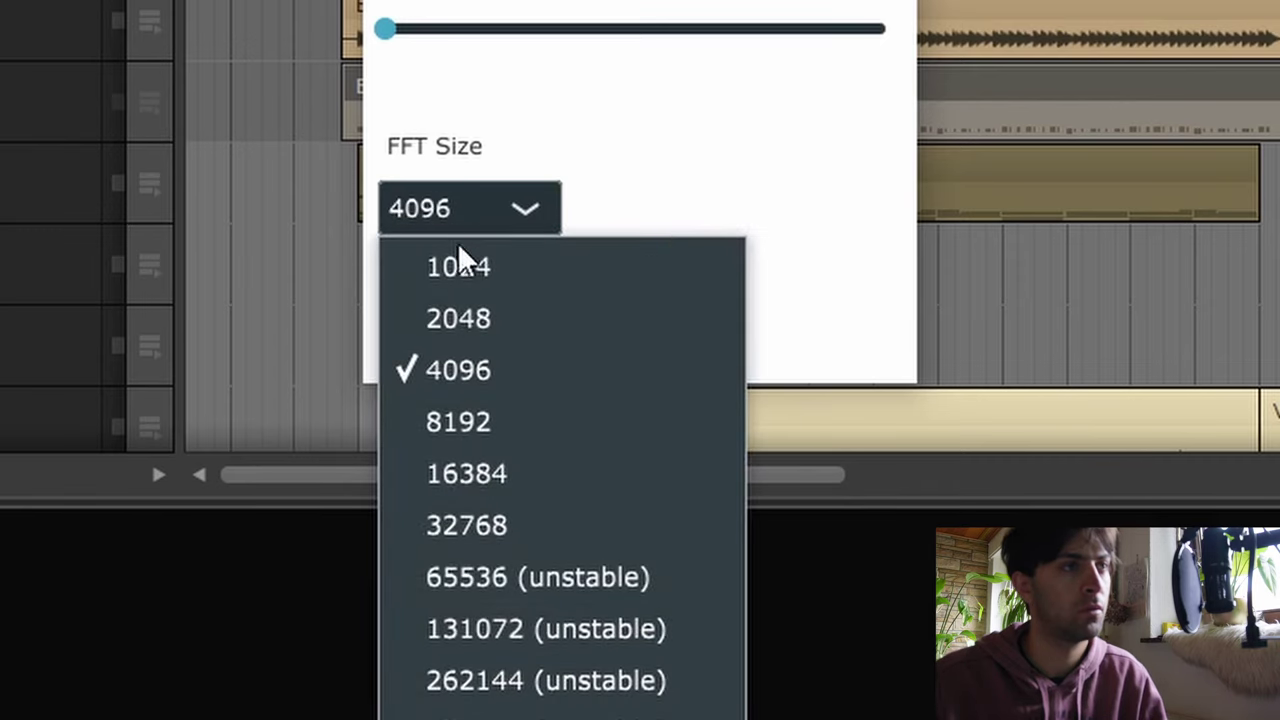
pyautogui.click(462, 320)
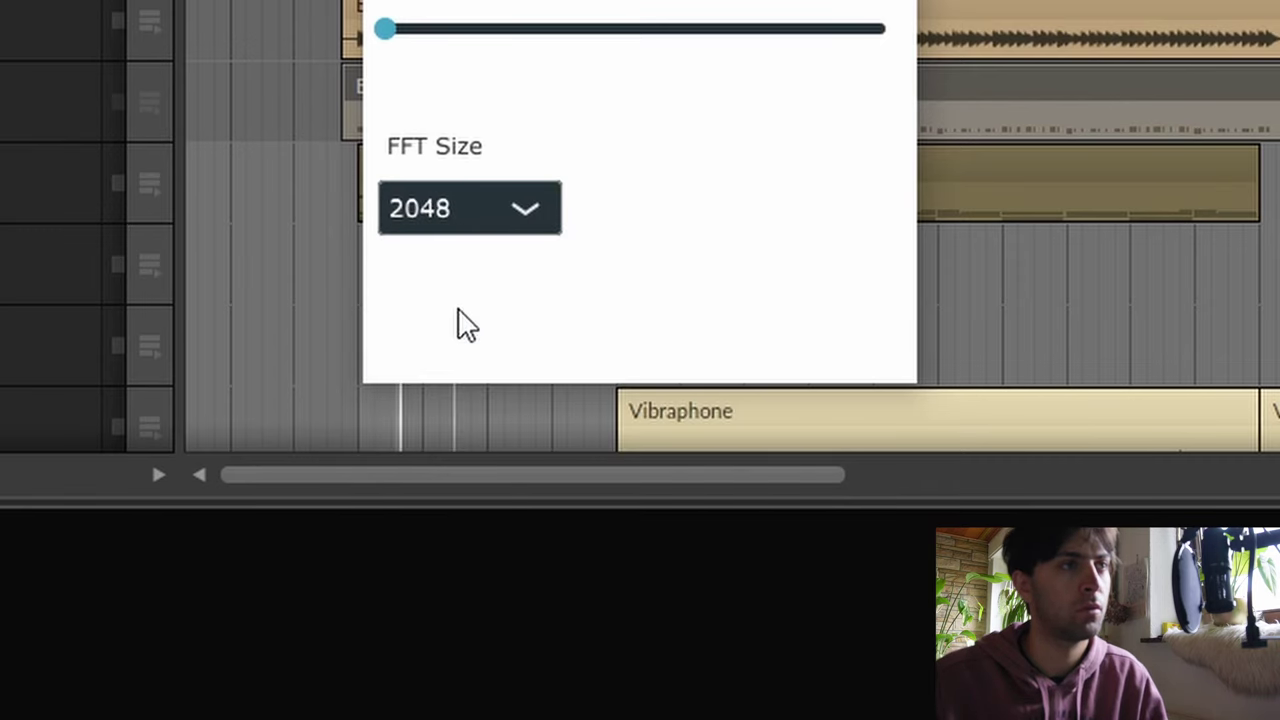
pyautogui.click(452, 211)
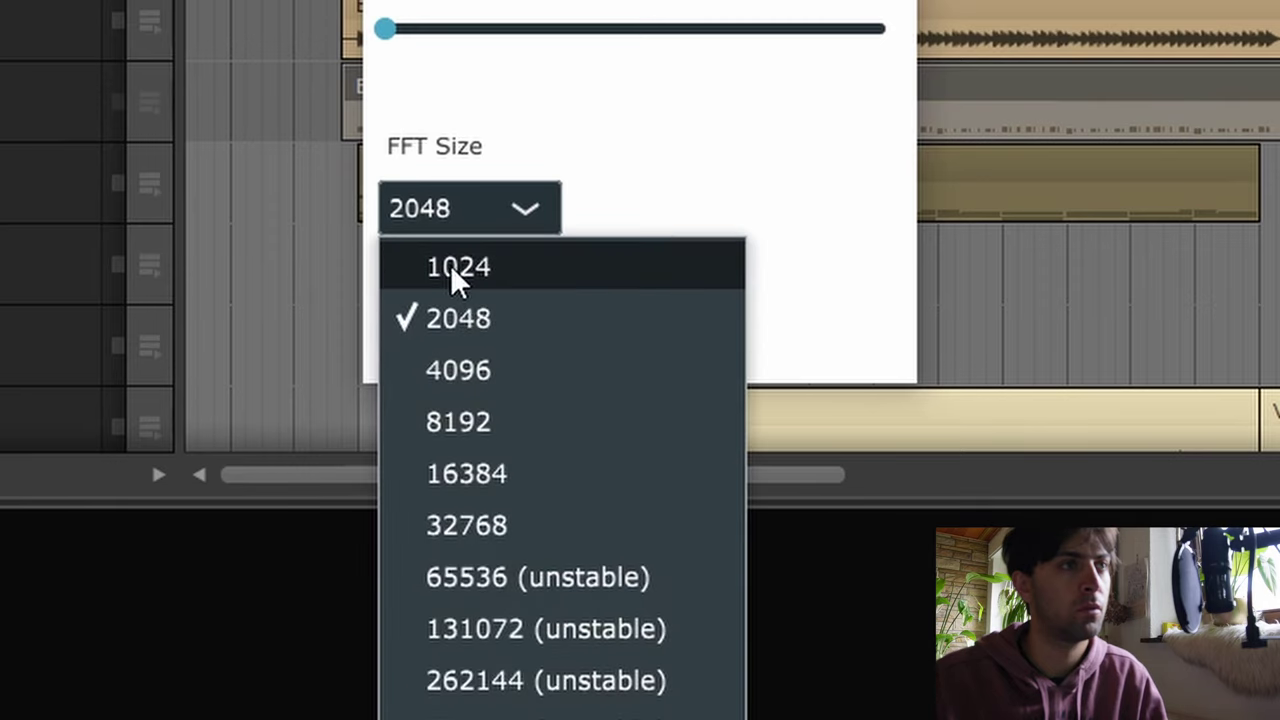
pyautogui.click(450, 265)
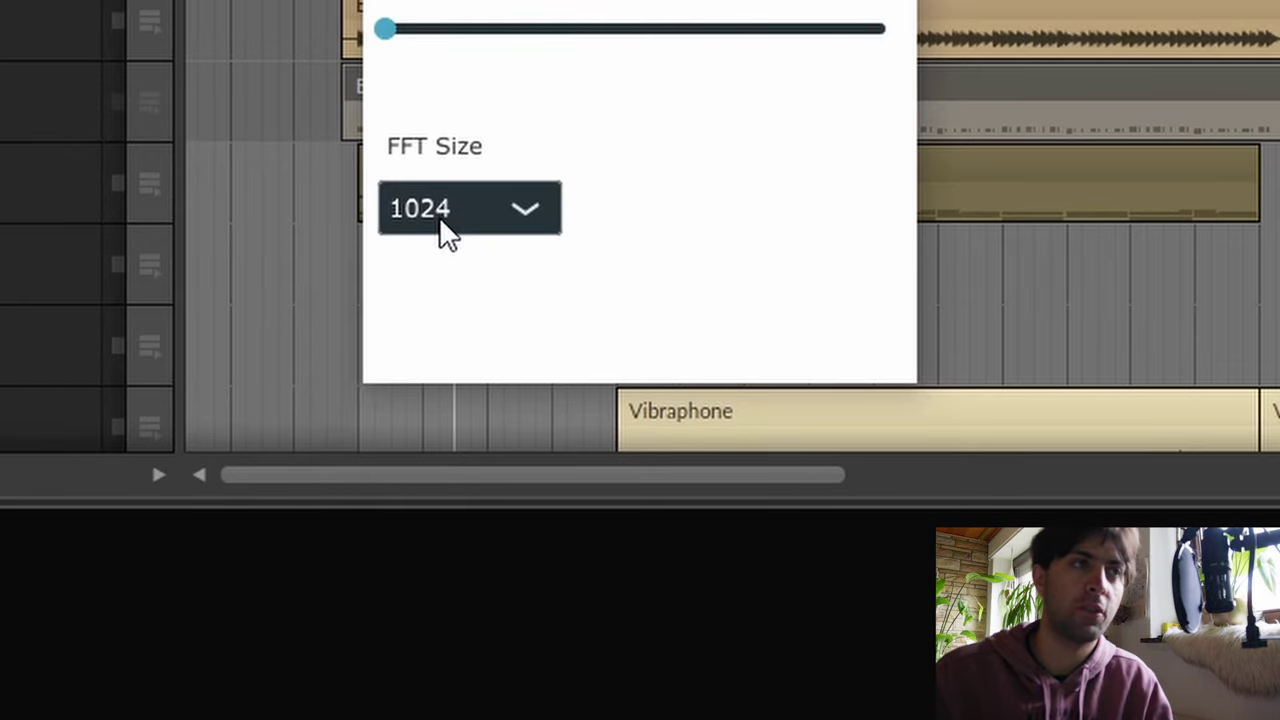
pyautogui.click(440, 219)
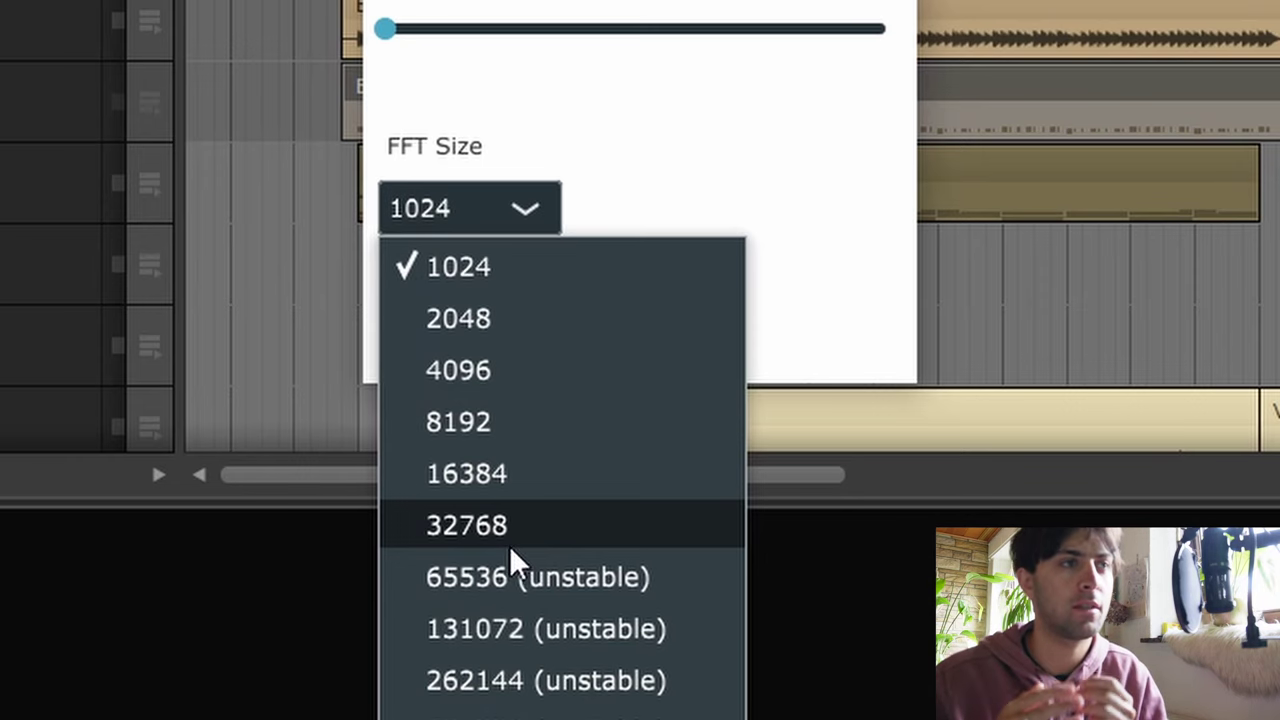
pyautogui.click(509, 386)
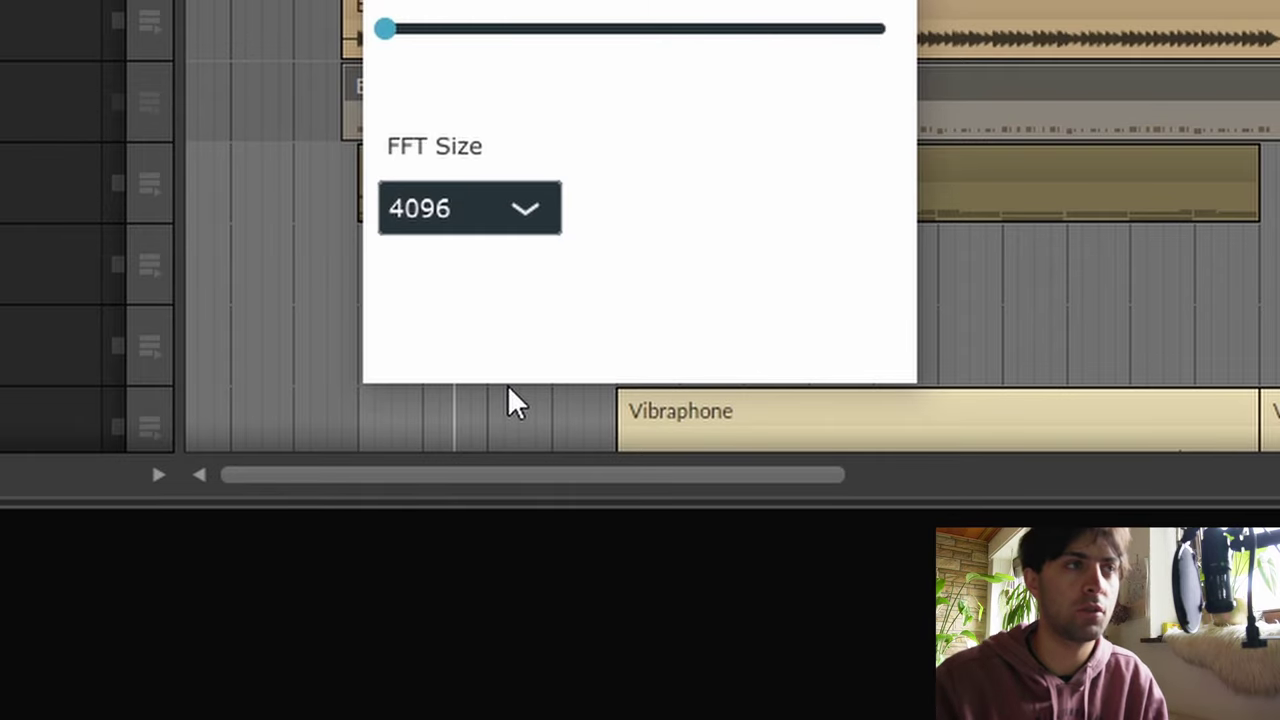
pyautogui.press('space')
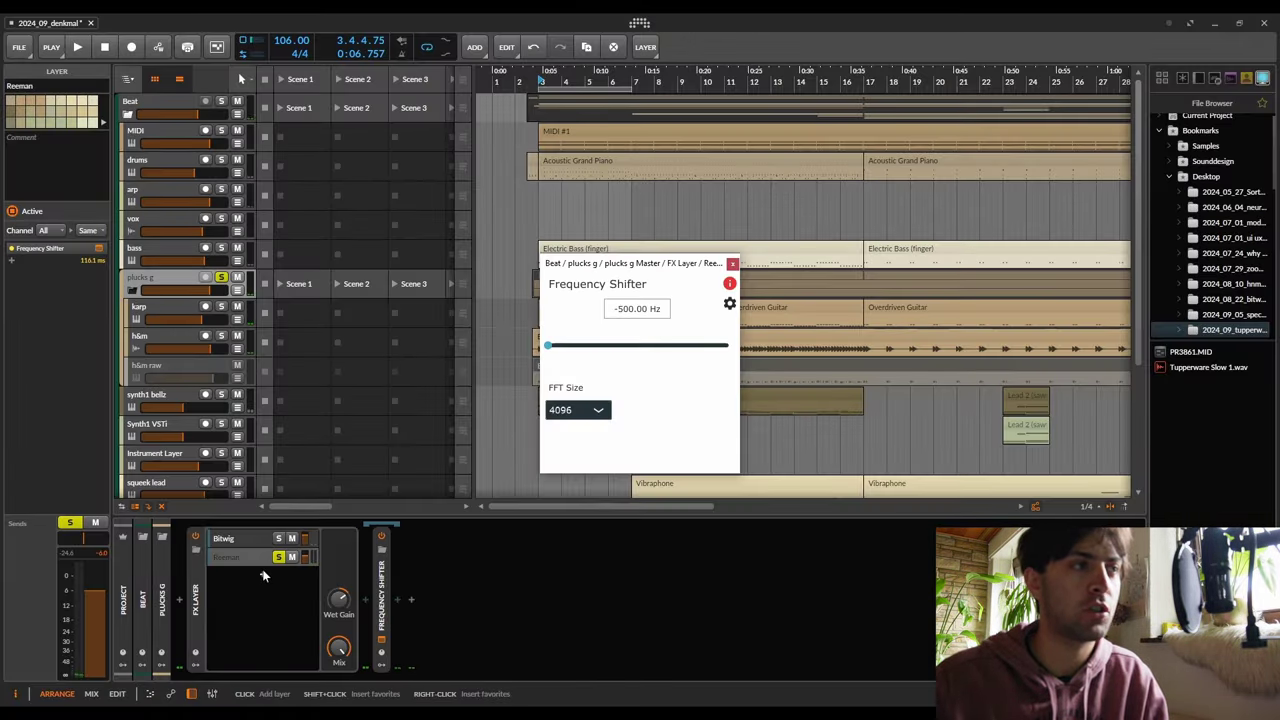
# - Add an empty new layer to the FX Layer and name it Dry
pyautogui.doubleClick(418, 563)
pyautogui.click(853, 505)
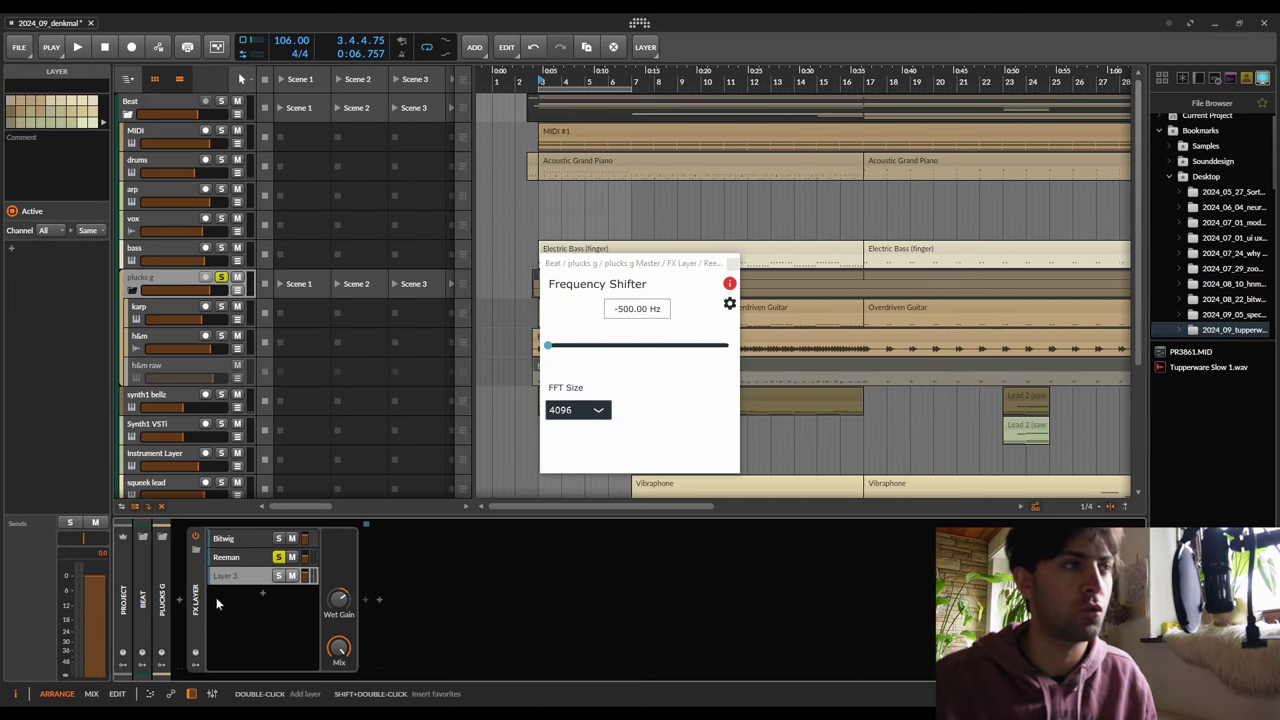
pyautogui.doubleClick(226, 576)
pyautogui.press('BackSpace')
pyautogui.write('Dry')
pyautogui.press('Return')
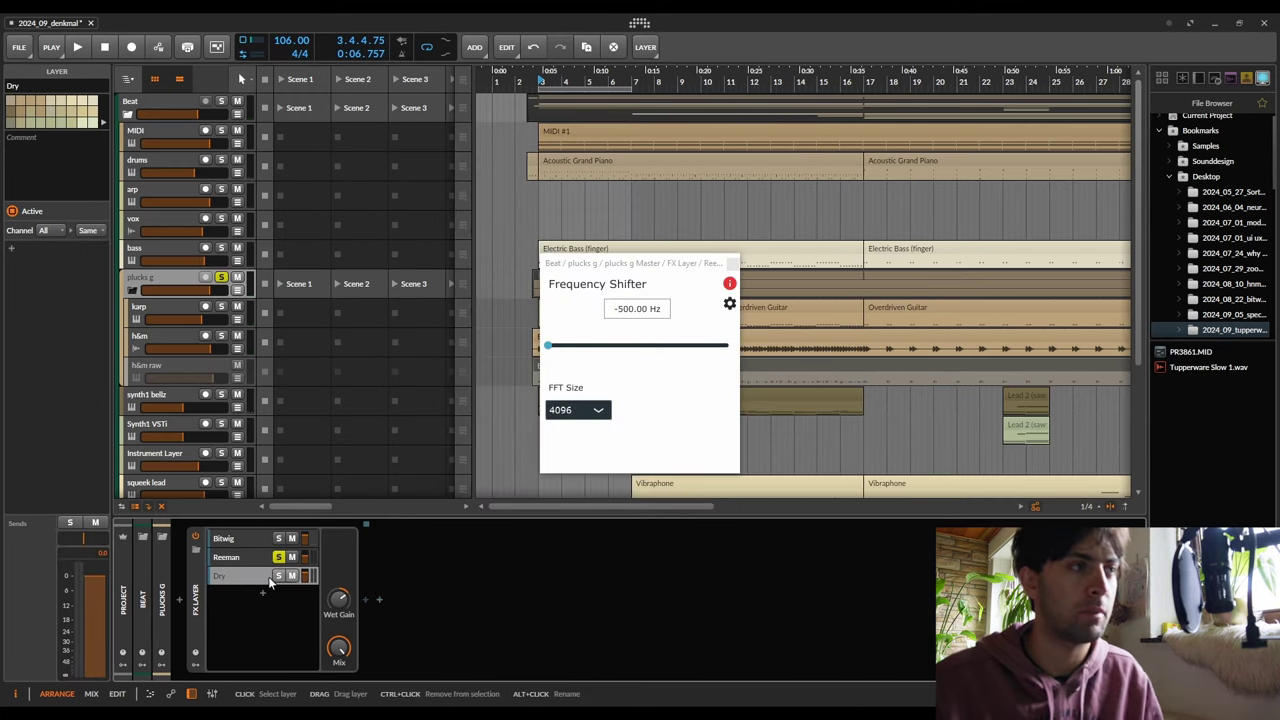
# - Delete the Bitwig layer, raise Reeman's volume to +3.3 dB during playback, and solo Reeman
pyautogui.click(236, 540)
pyautogui.press('Delete')
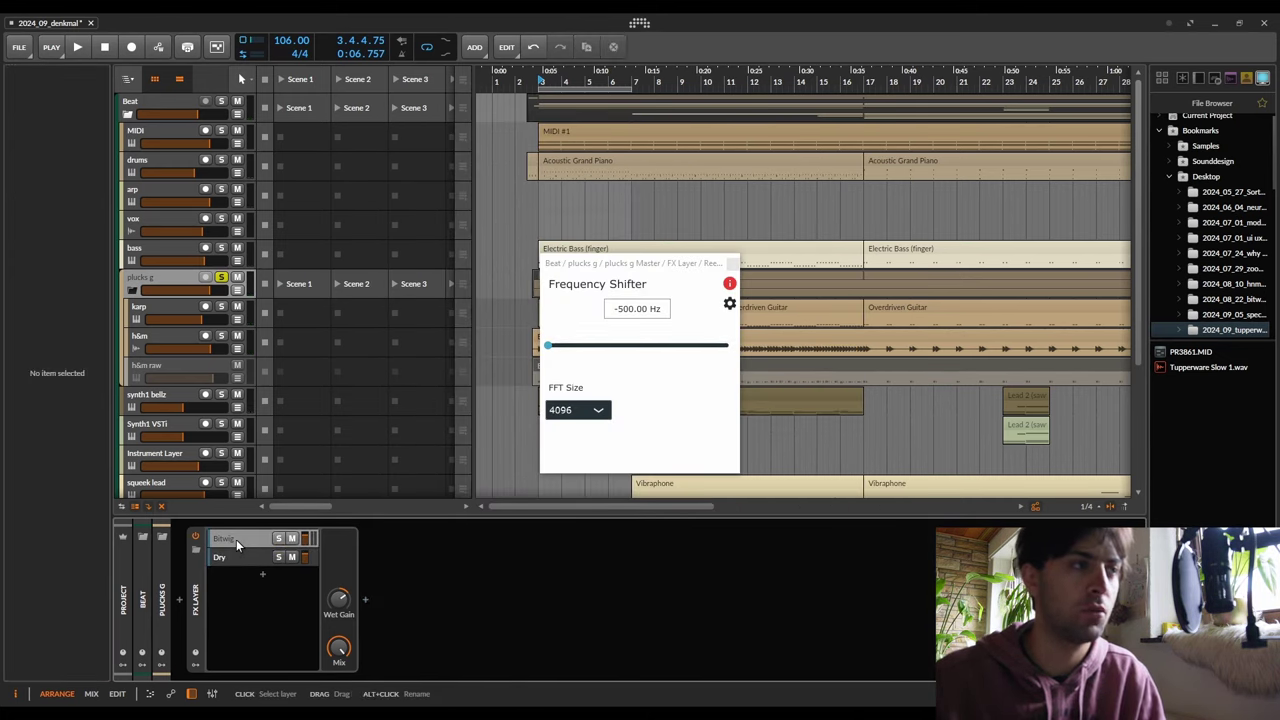
pyautogui.click(279, 538)
pyautogui.press('space')
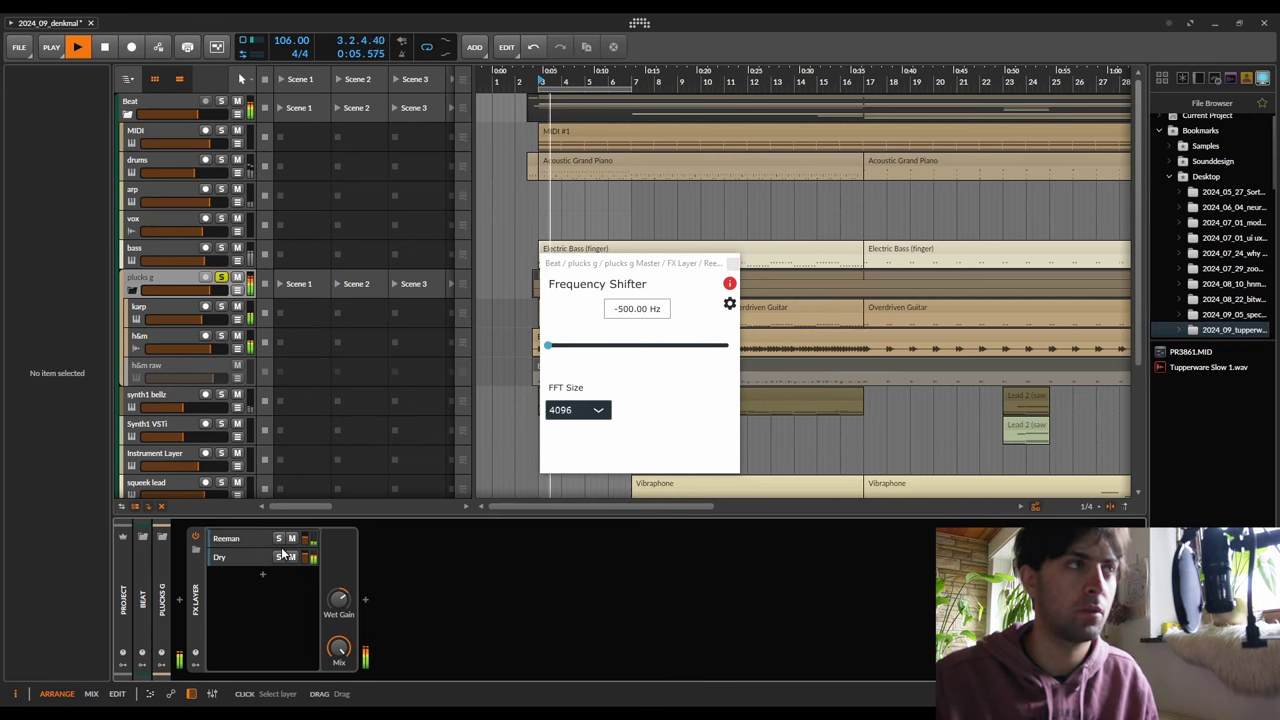
pyautogui.moveTo(295, 538); pyautogui.dragTo(295, 522)
pyautogui.click(282, 539)
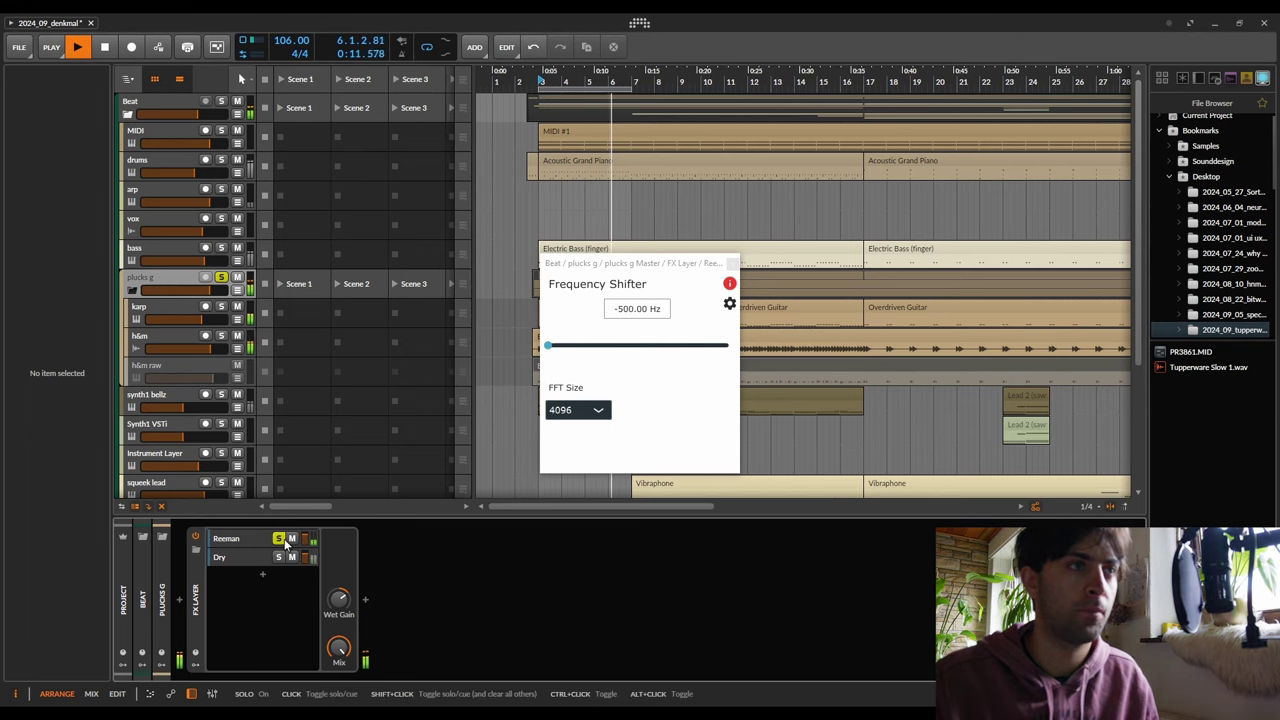
# - Stop playback and sweep the Reeman Frequency Shifter up from -500 Hz, leaving it at -336 Hz
pyautogui.press('space')
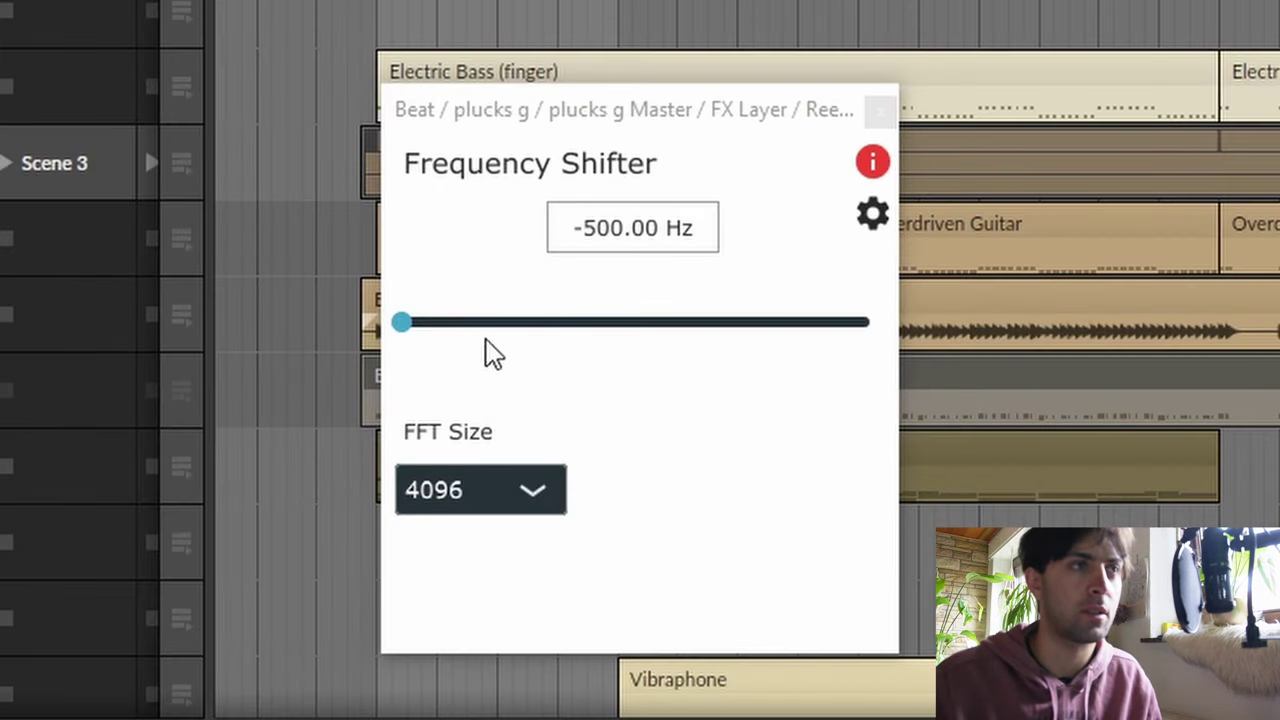
pyautogui.moveTo(434, 324); pyautogui.dragTo(674, 449)
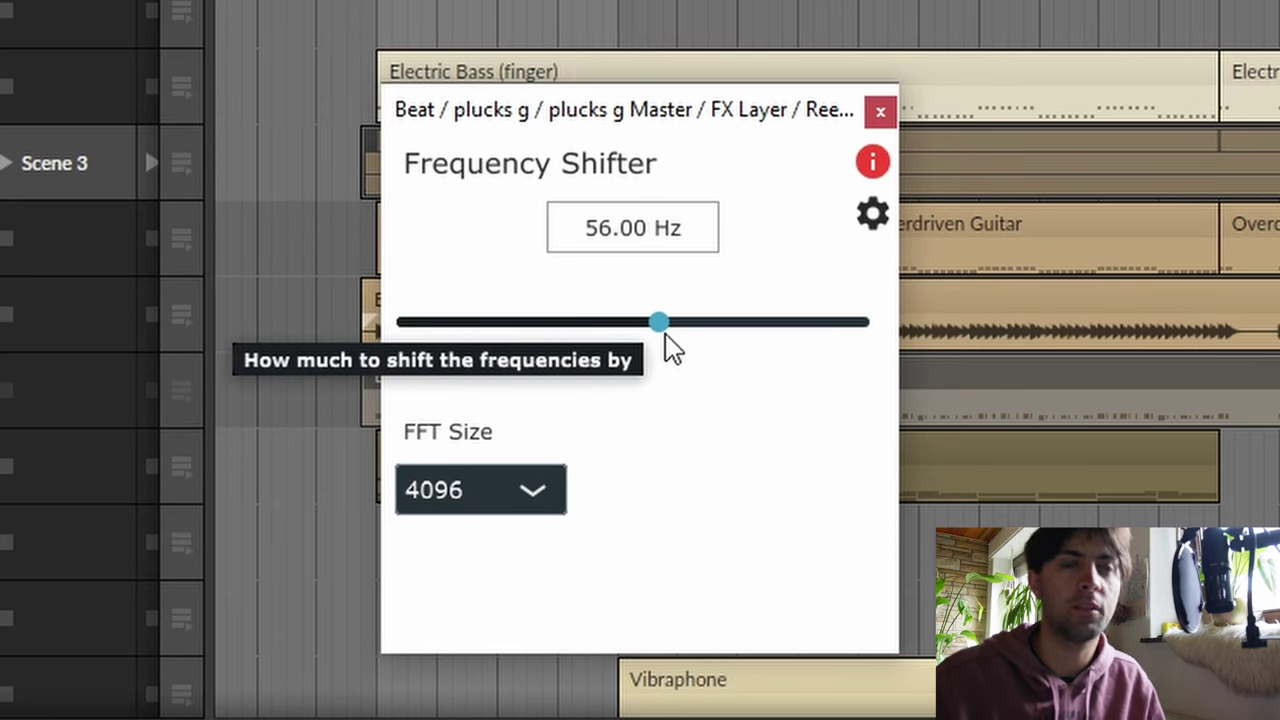
pyautogui.moveTo(667, 336); pyautogui.dragTo(634, 373)
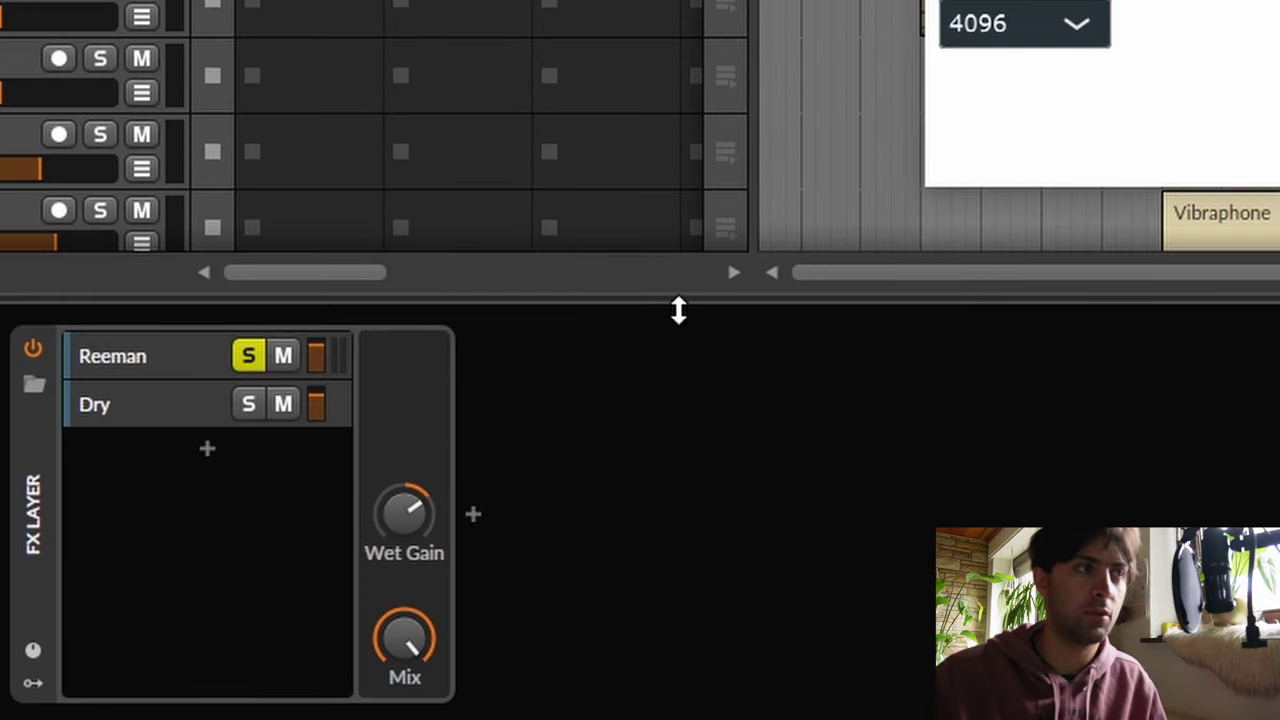
# - Unsolo Reeman, reset Wet Gain, and A/B the FX Layer bypass twice, leaving it enabled
pyautogui.click(240, 364)
pyautogui.doubleClick(400, 508)
pyautogui.click(33, 347)
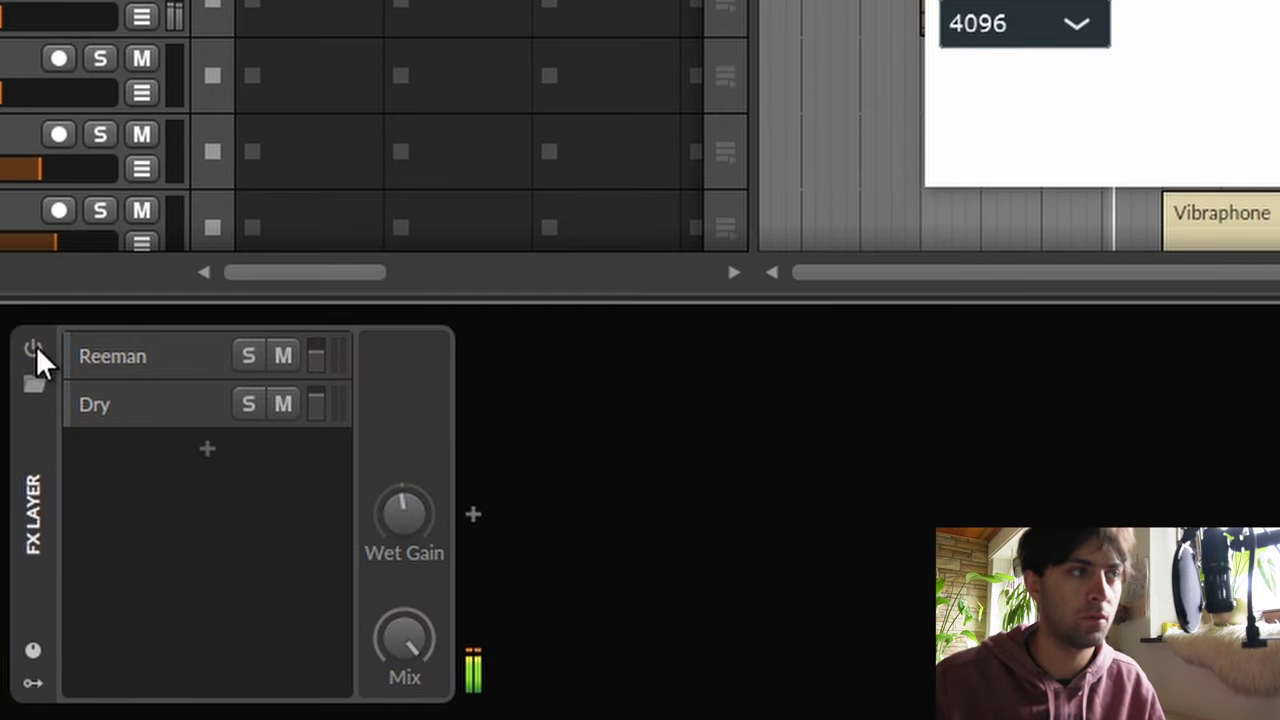
pyautogui.click(31, 349)
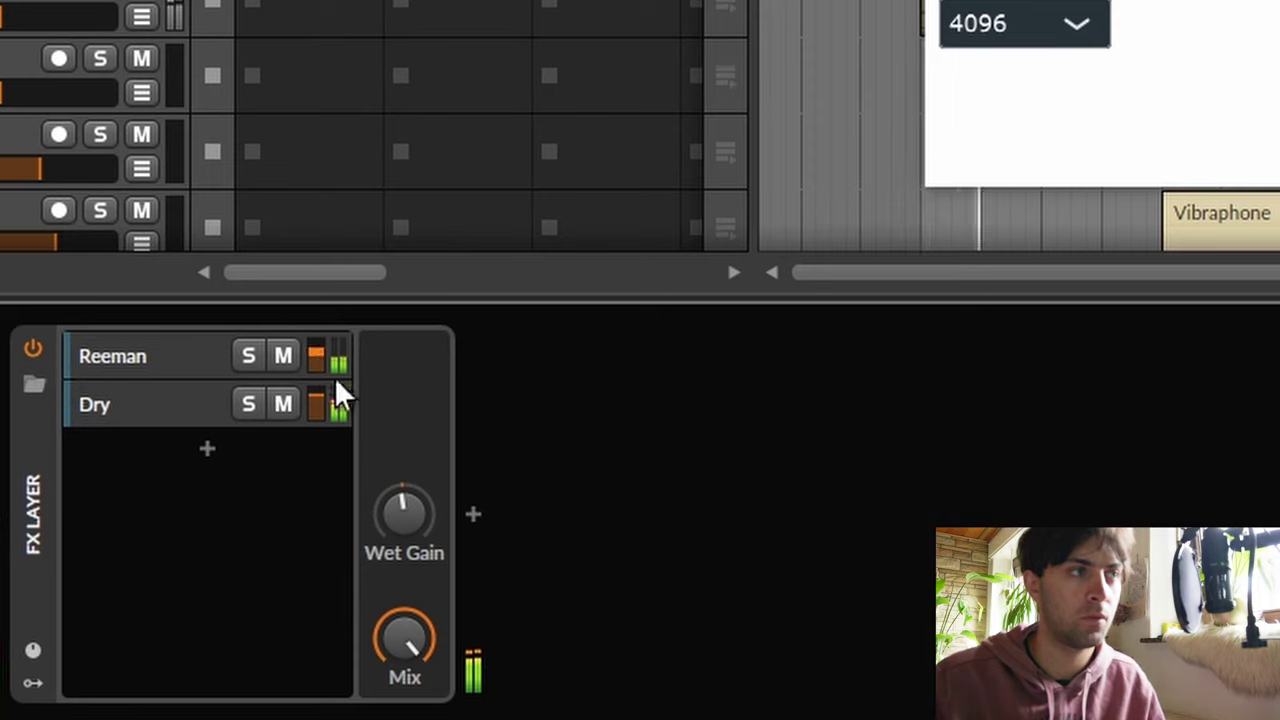
pyautogui.click(33, 350)
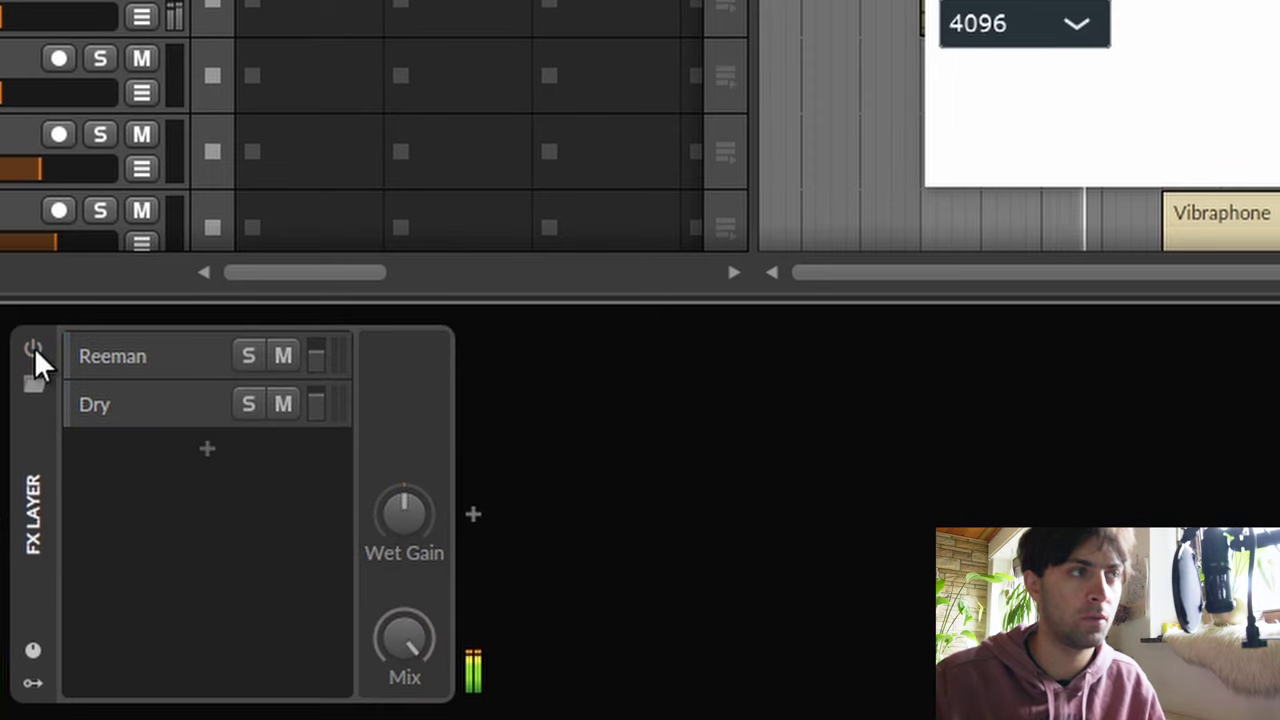
pyautogui.click(34, 347)
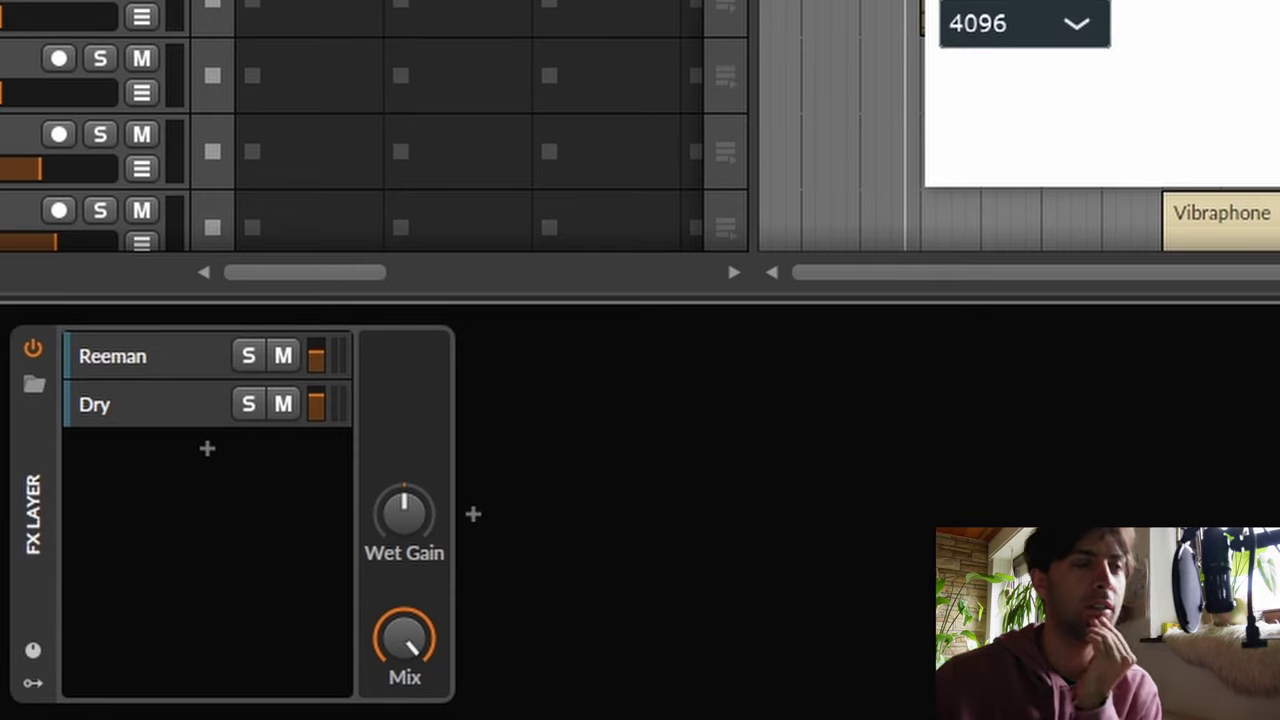
# - Duplicate the Reeman layer, move the copy below Dry, solo it, and set its shift to 500.00 Hz
pyautogui.click(162, 358)
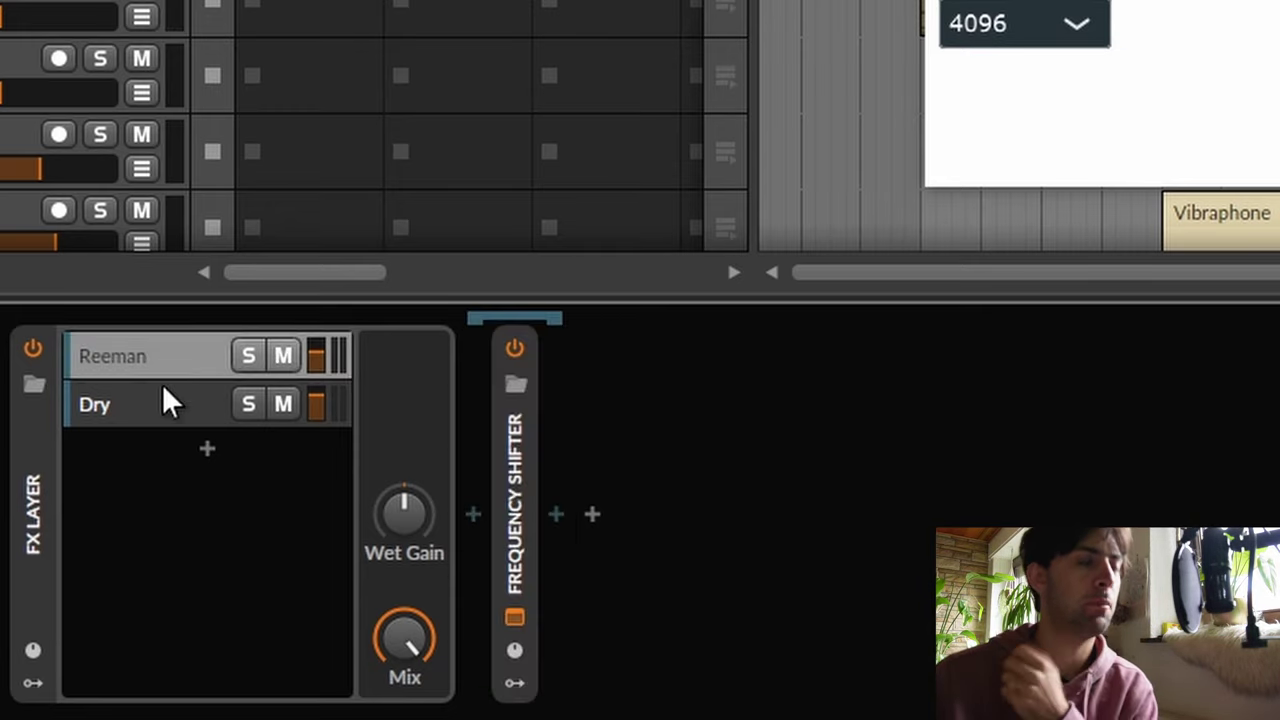
pyautogui.hotkey('ctrl', 'd')
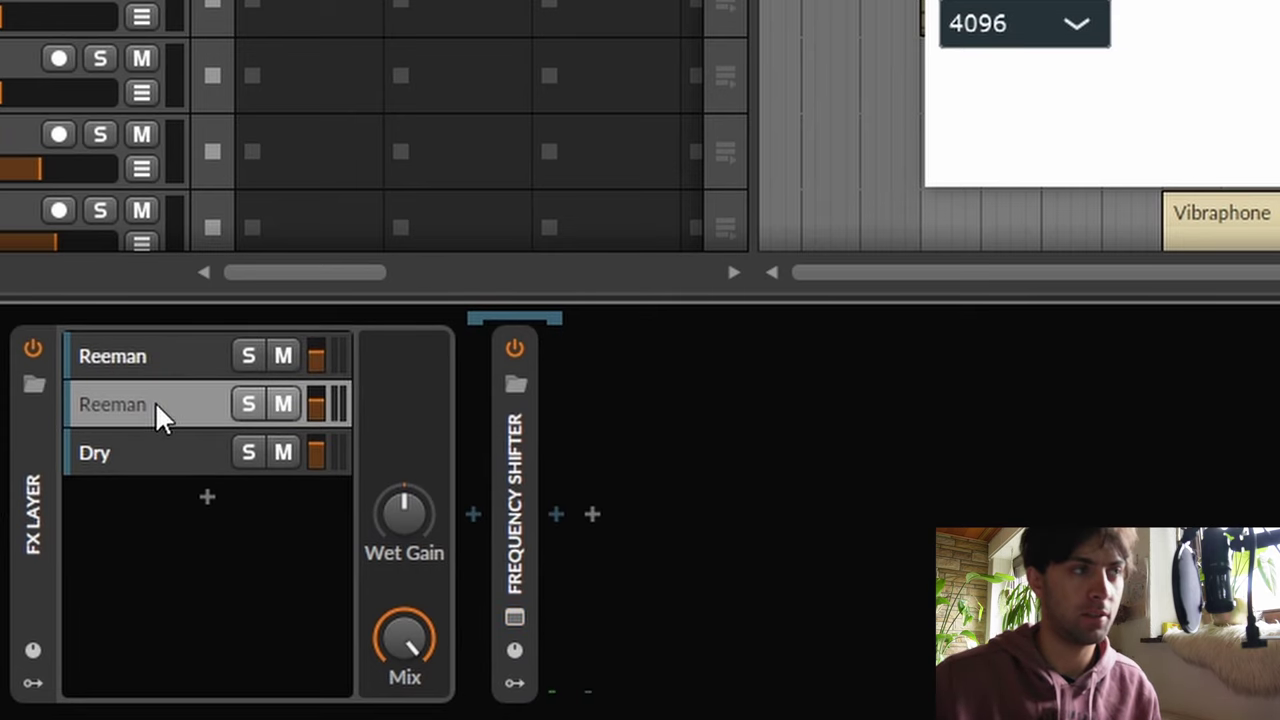
pyautogui.moveTo(158, 522); pyautogui.dragTo(162, 528)
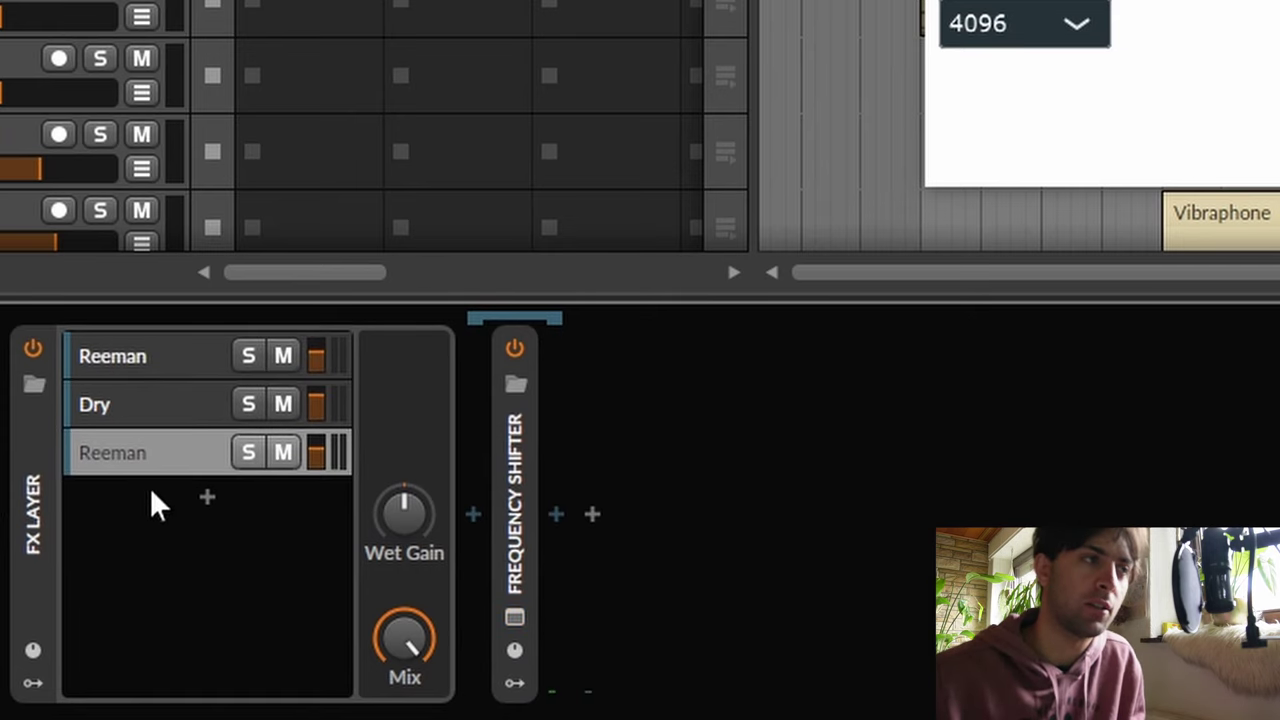
pyautogui.press('s')
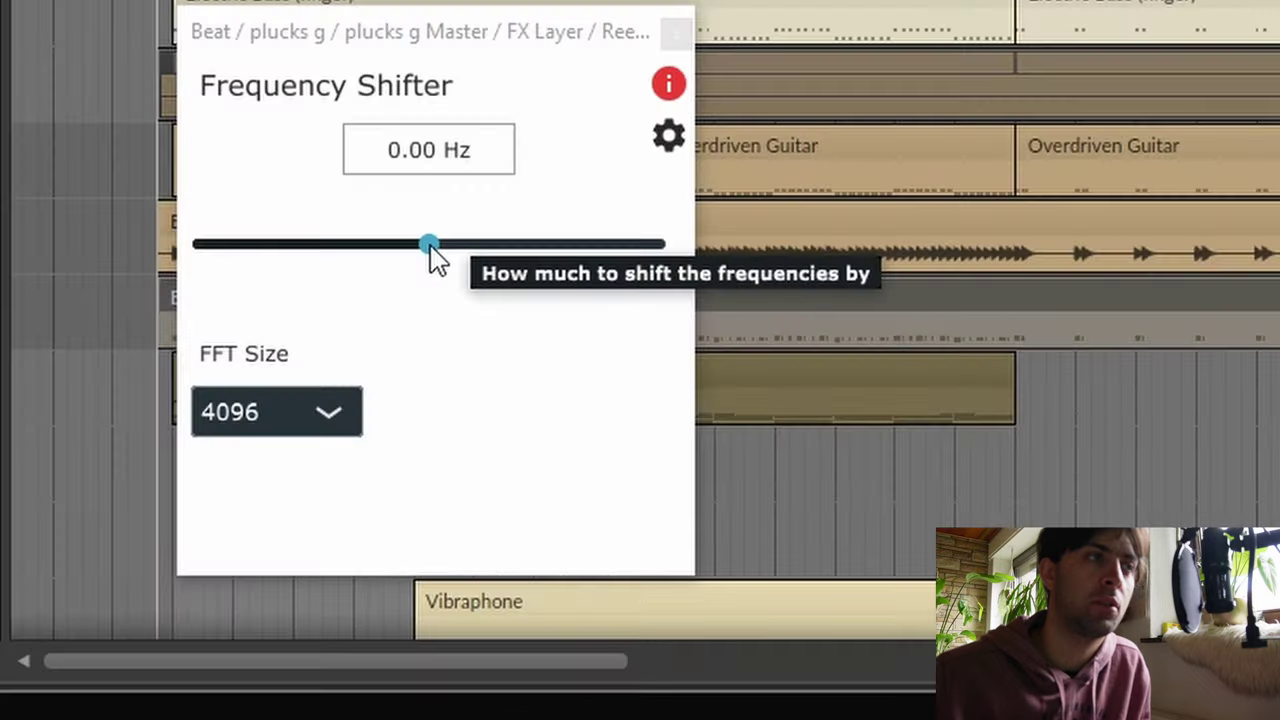
pyautogui.moveTo(434, 260); pyautogui.dragTo(730, 270)
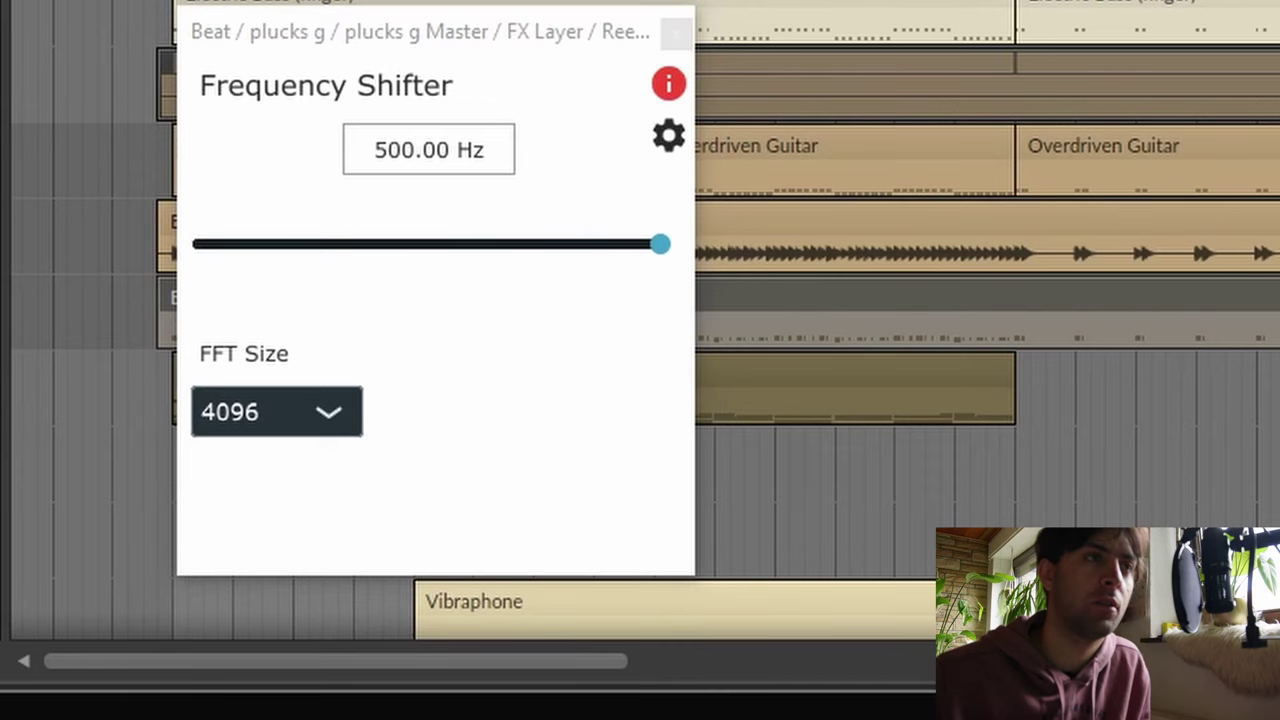
# - Try Frequency Shifter values of 41, 500 and about 119 Hz, then reset it to 0.00 Hz
pyautogui.click(680, 30)
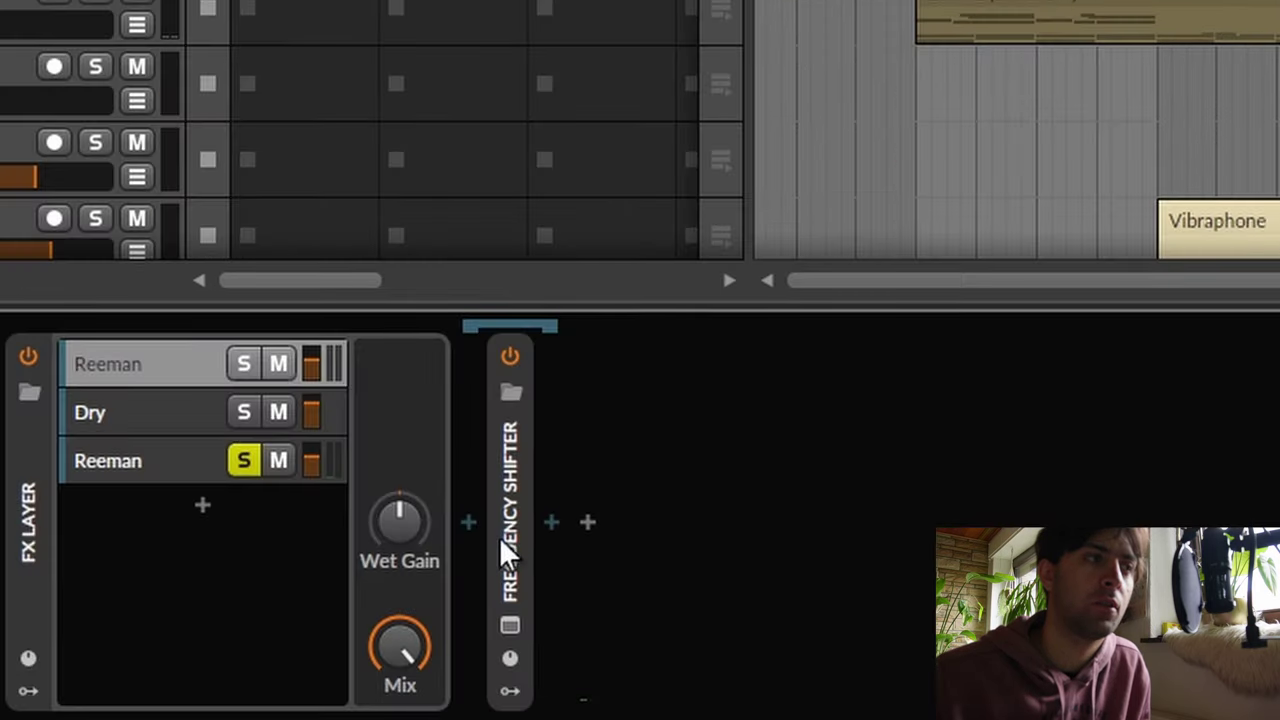
pyautogui.click(505, 621)
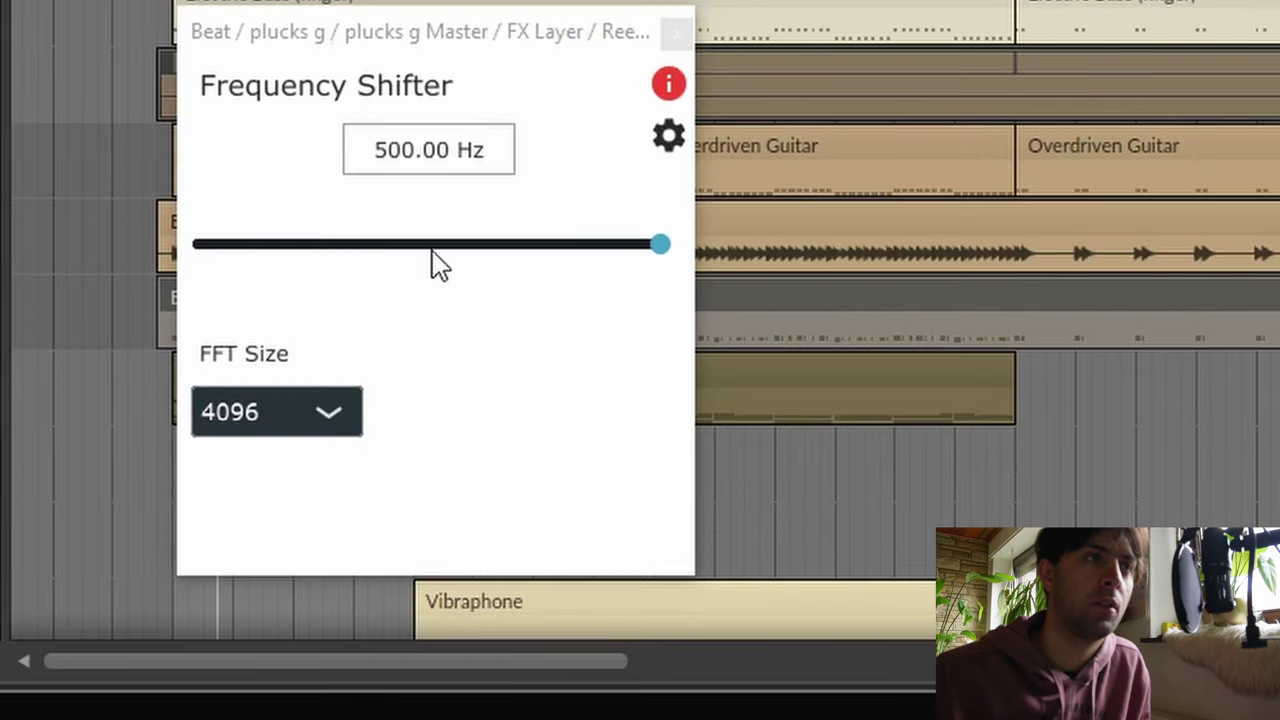
pyautogui.click(446, 244)
pyautogui.moveTo(450, 245); pyautogui.dragTo(829, 247)
pyautogui.click(486, 248)
pyautogui.doubleClick(485, 247)
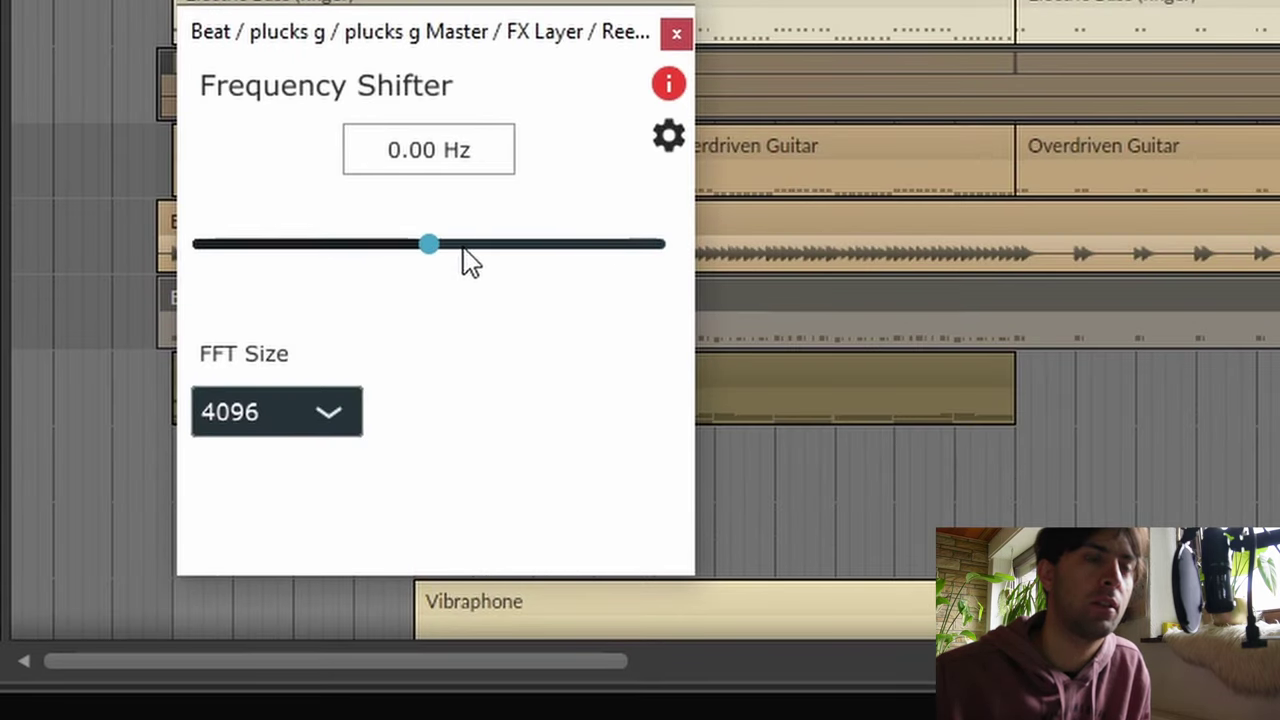
# - Reselect the soloed Reeman layer and set its Frequency Shifter to a small shift of about 11 Hz
pyautogui.click(677, 36)
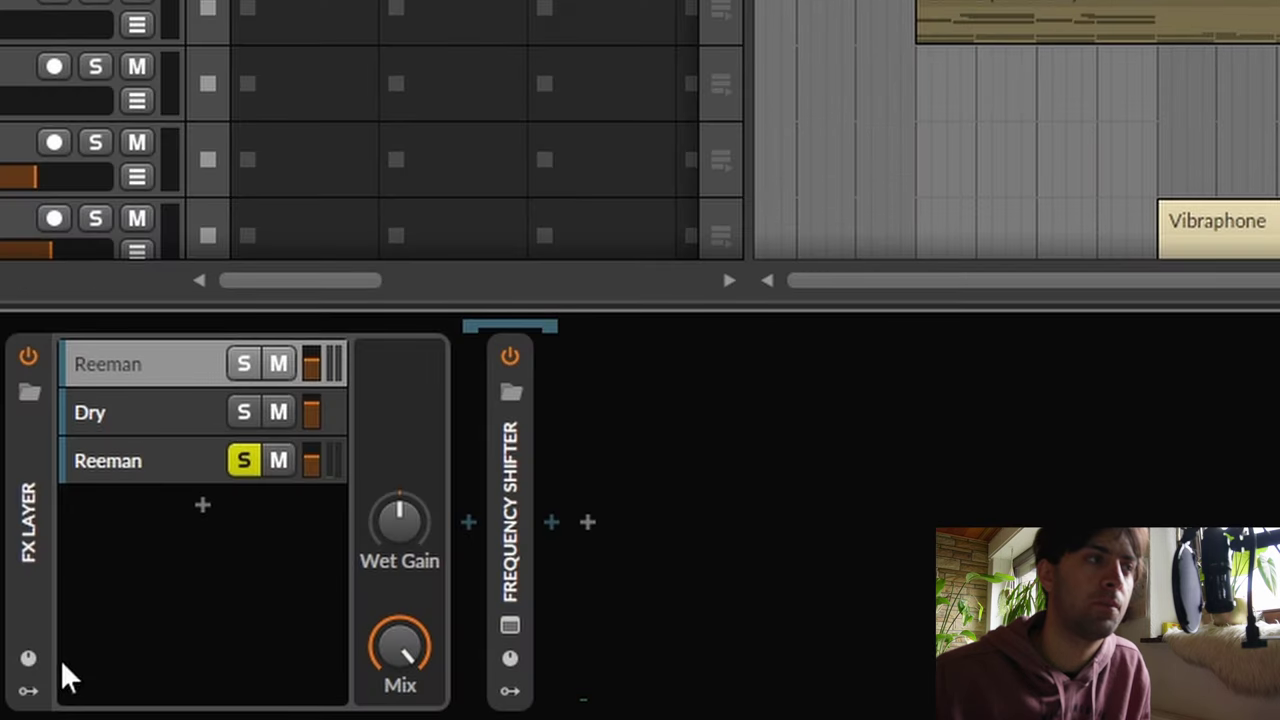
pyautogui.click(136, 464)
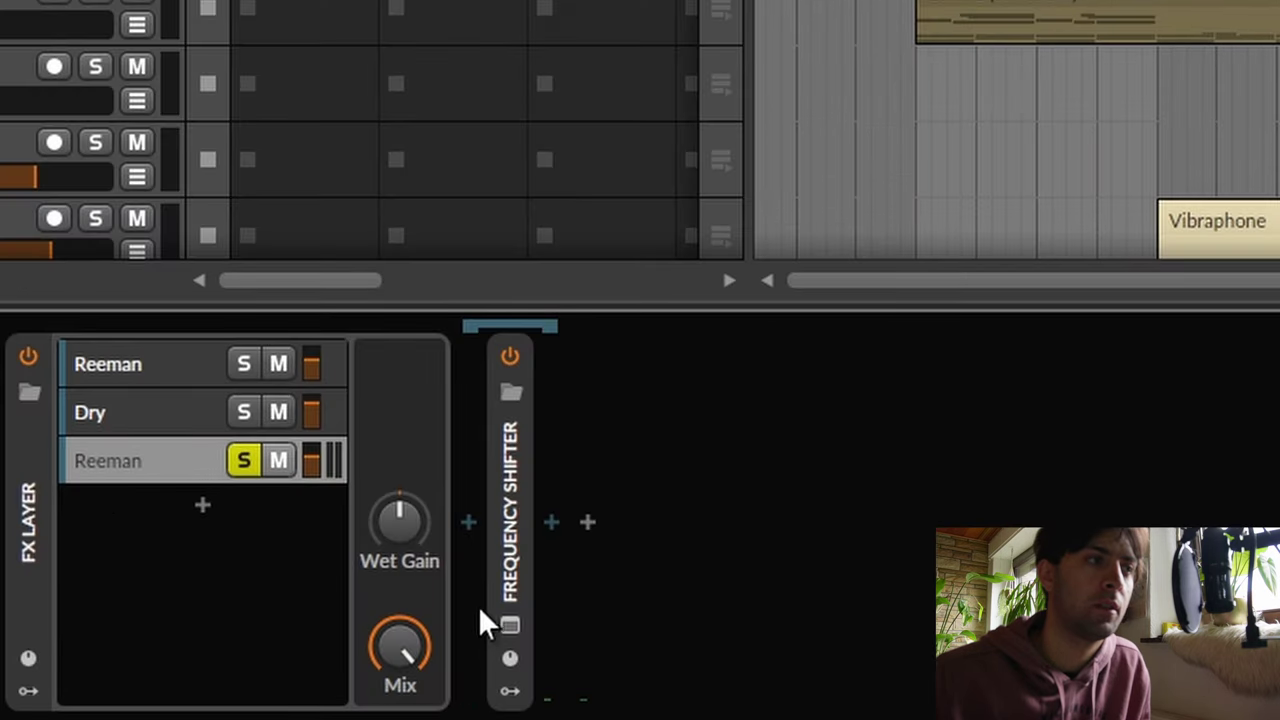
pyautogui.click(510, 625)
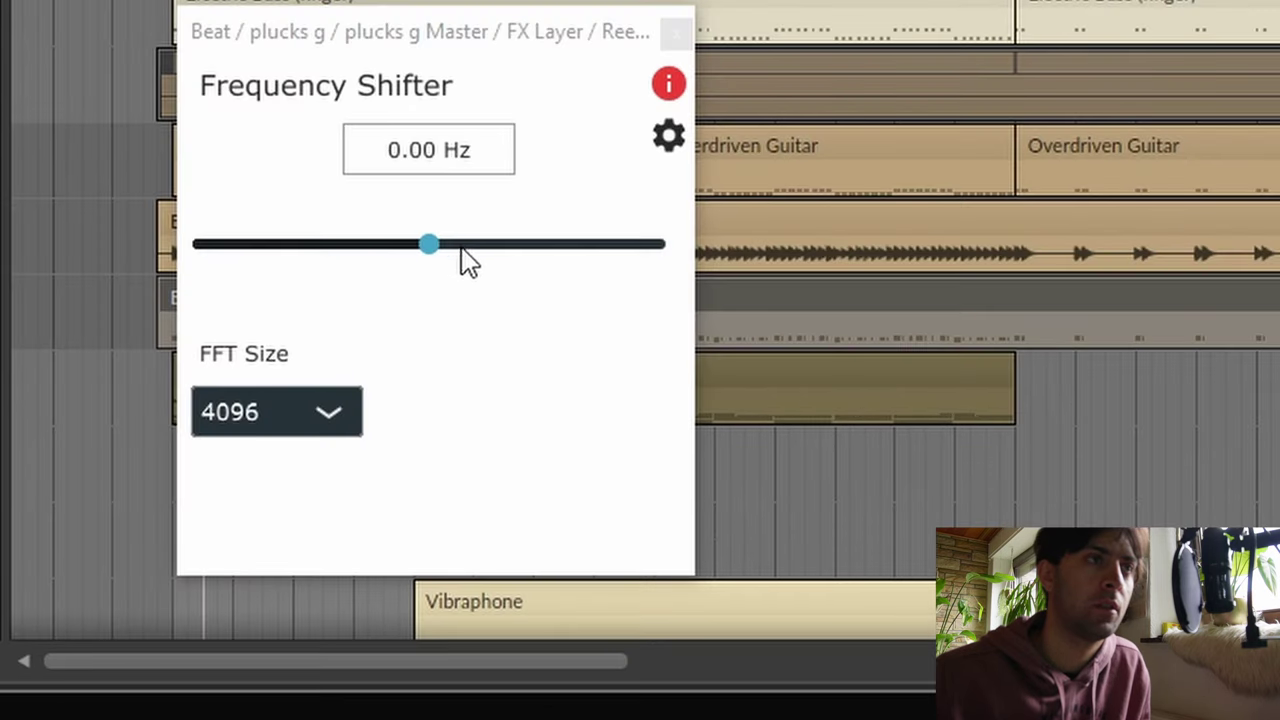
pyautogui.moveTo(460, 249); pyautogui.dragTo(434, 370)
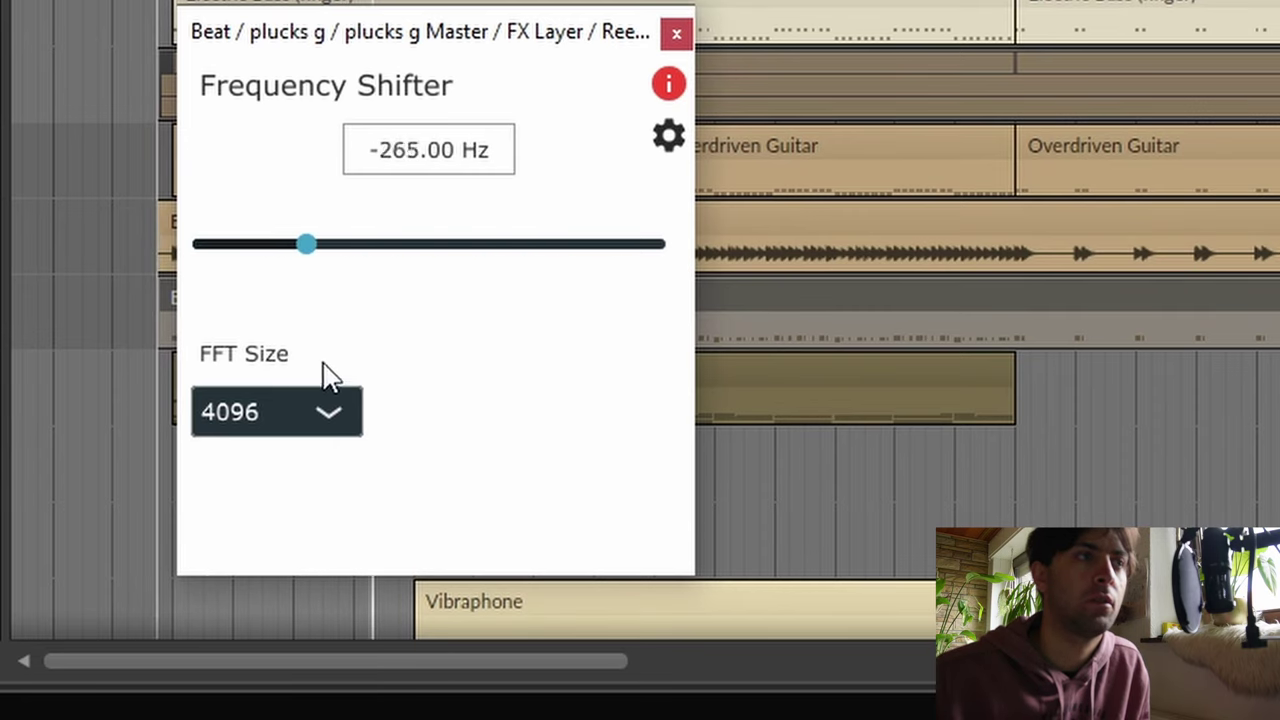
pyautogui.click(549, 549)
# - Insert the SonoBus device after the Frequency Shifter by searching 'nobus'
pyautogui.write('nobus')
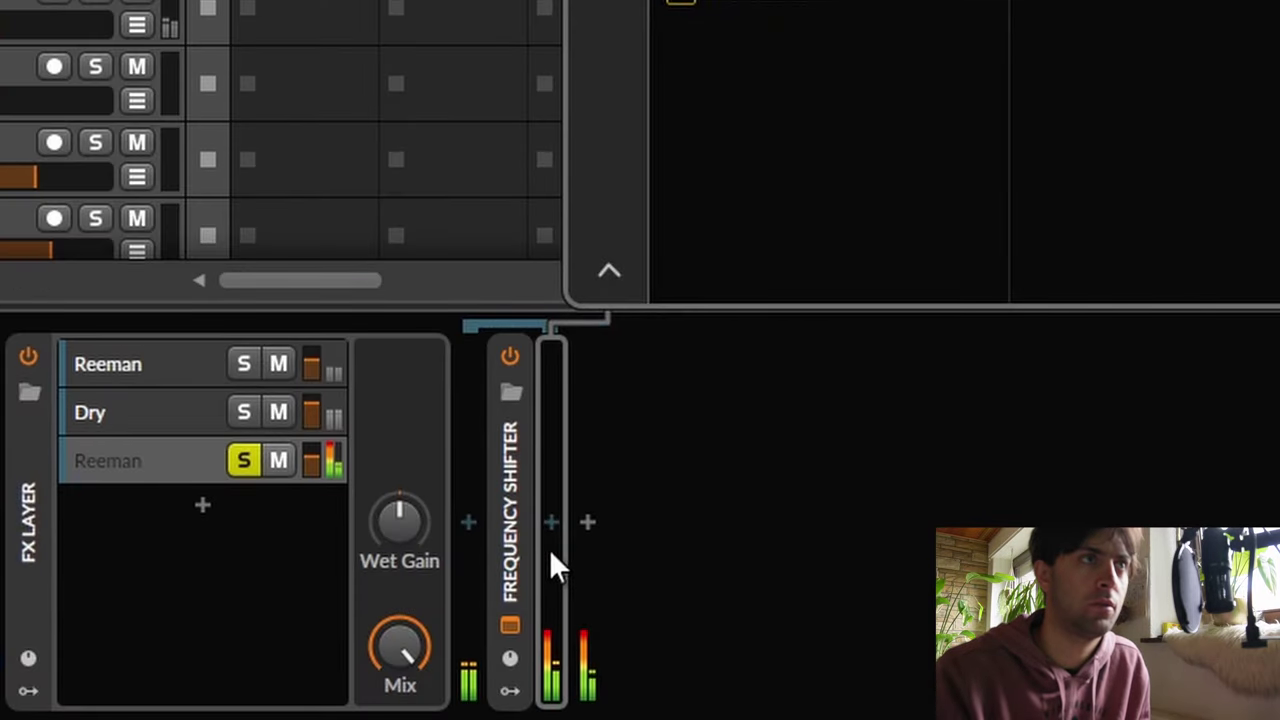
pyautogui.press('Return')
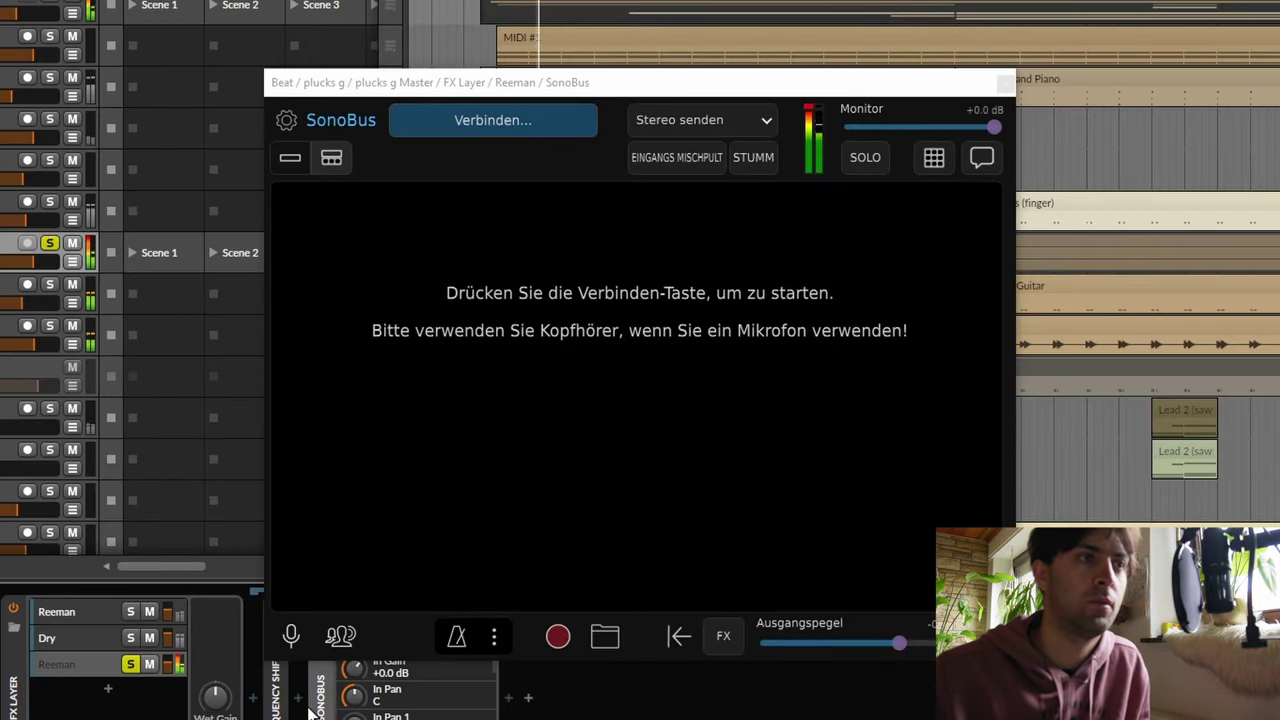
pyautogui.moveTo(620, 85); pyautogui.dragTo(920, 352)
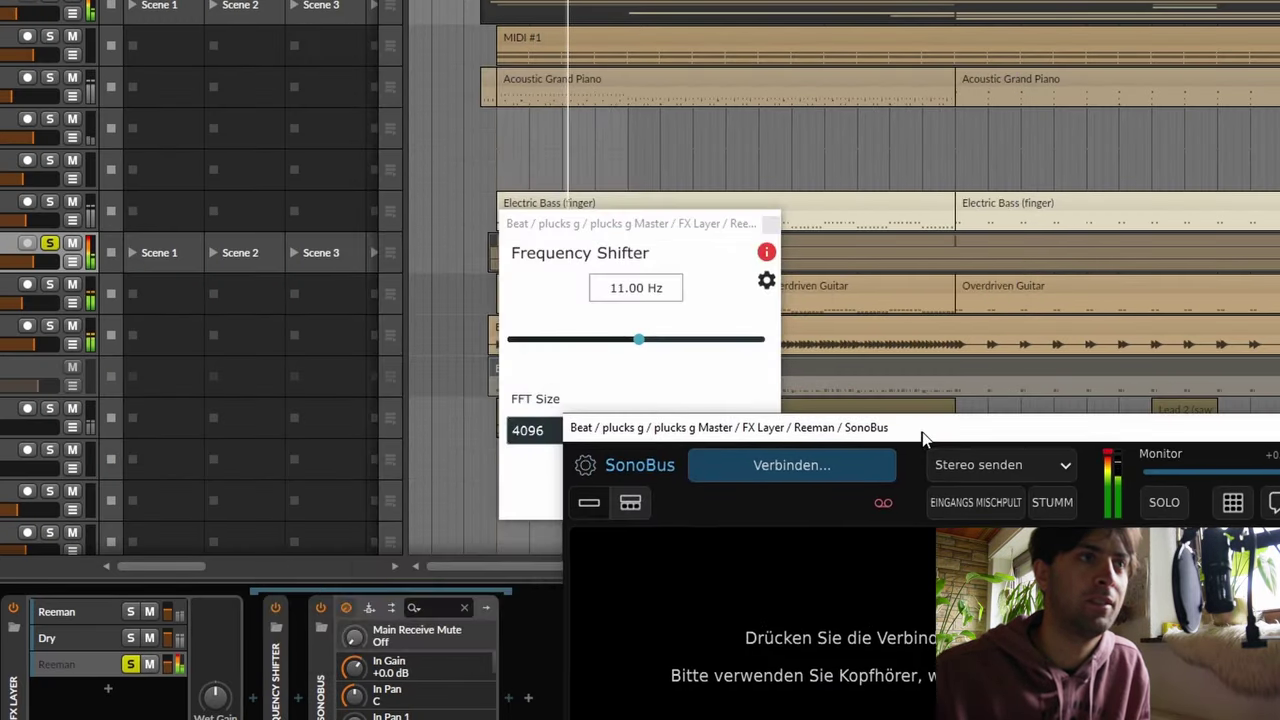
# - Sweep the frequency shift between about -280 and -108 Hz and set FFT Size to 2048
pyautogui.moveTo(660, 343); pyautogui.dragTo(729, 412)
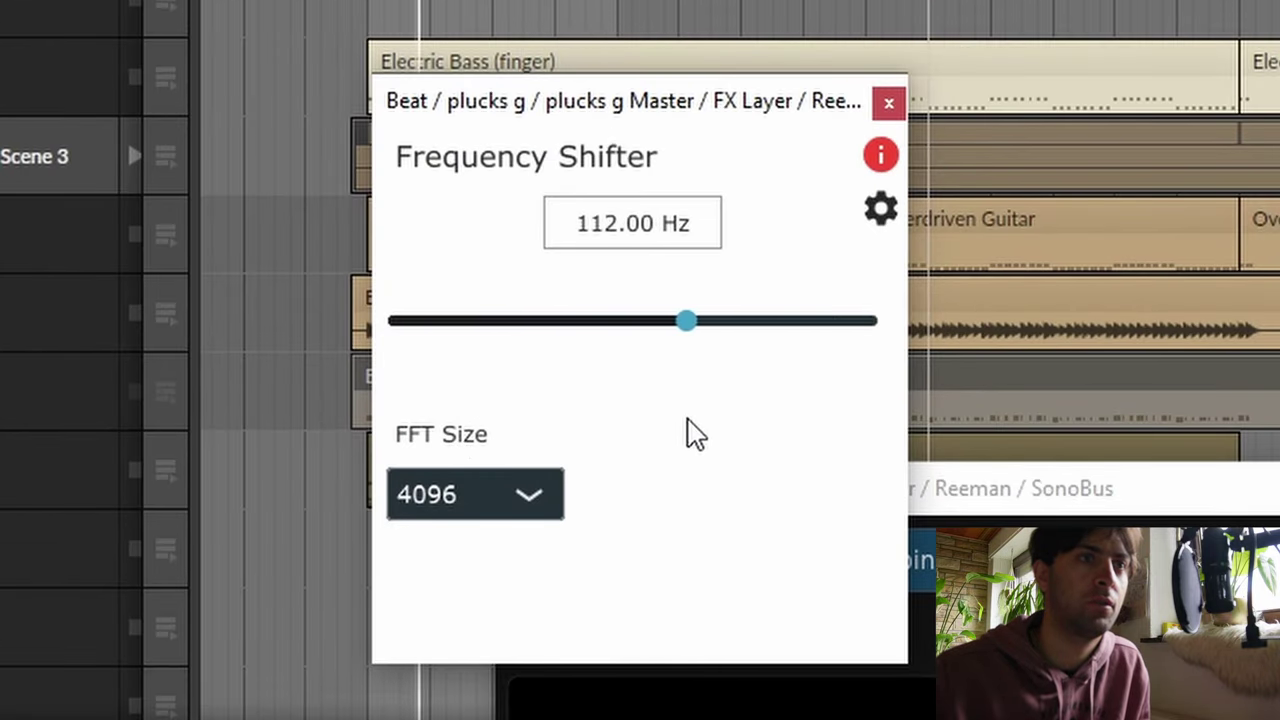
pyautogui.moveTo(688, 419); pyautogui.dragTo(580, 430)
pyautogui.click(500, 494)
pyautogui.click(517, 597)
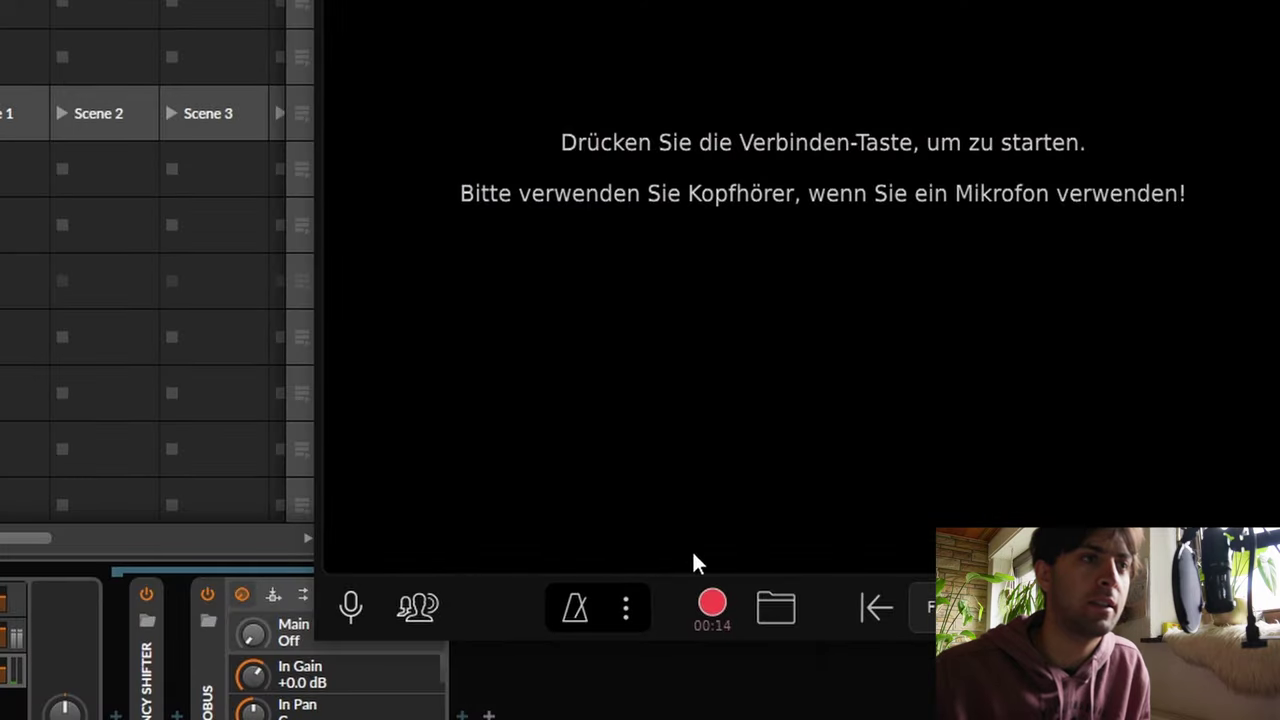
# - Stop the SonoBus recording and briefly play back the captured session file
pyautogui.click(712, 603)
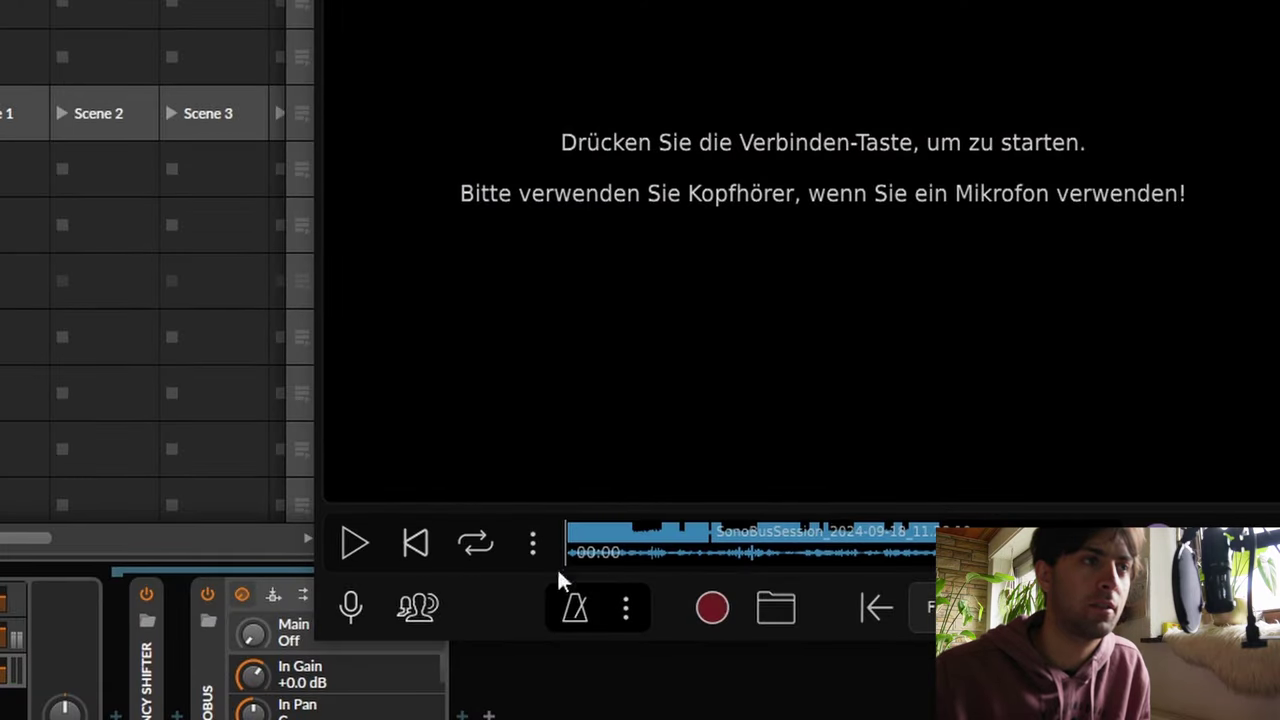
pyautogui.click(370, 548)
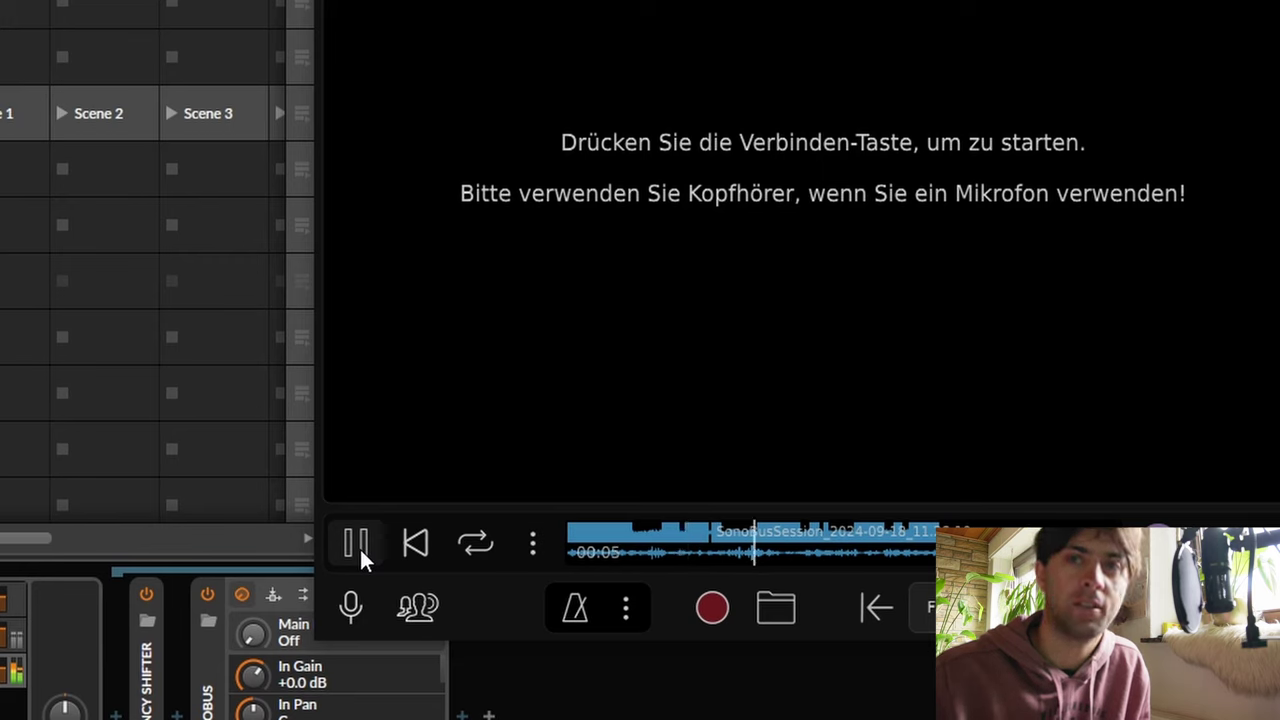
pyautogui.click(359, 546)
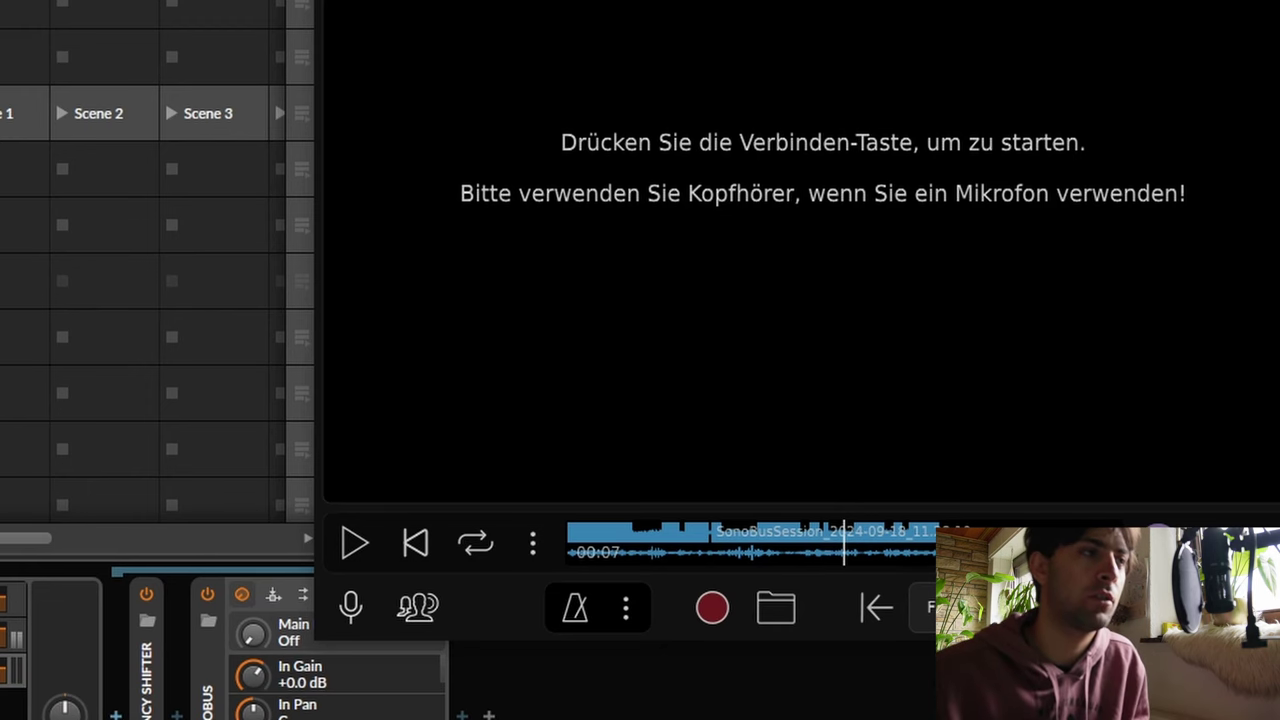
# - Browse the saved recordings folder on the Desktop, then close the file dialog
pyautogui.click(778, 607)
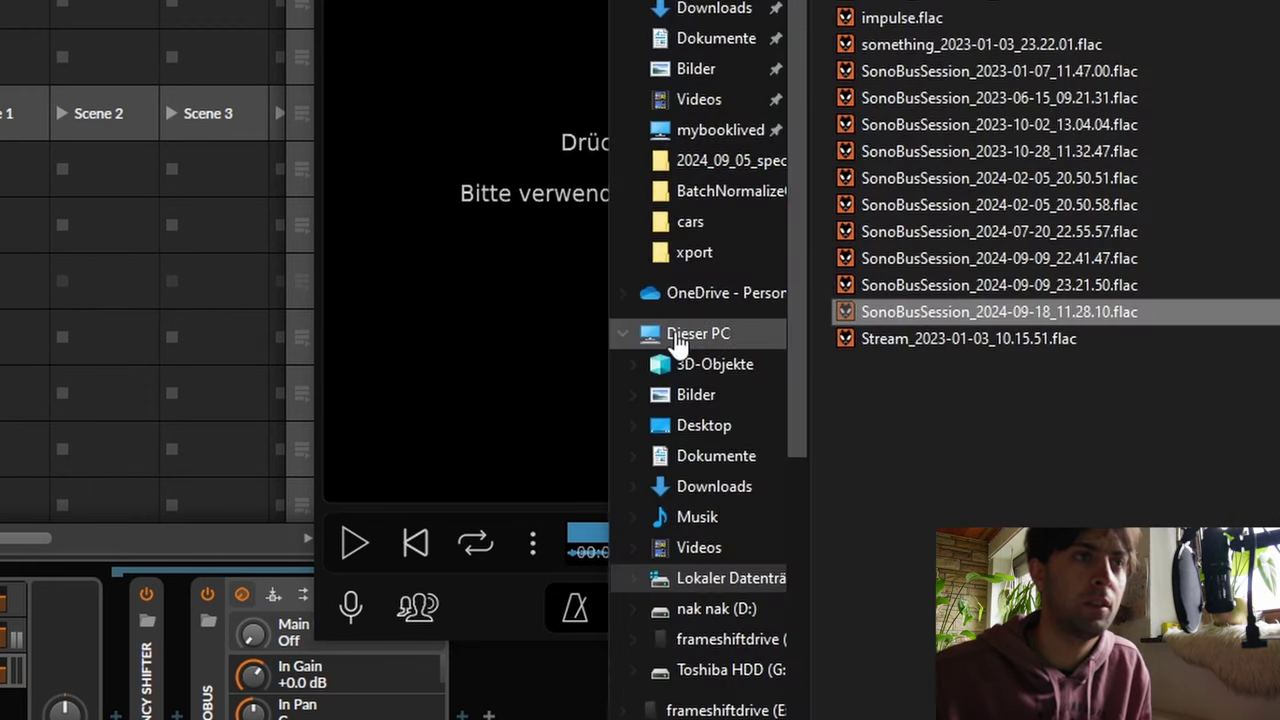
pyautogui.click(684, 427)
pyautogui.press('Escape')
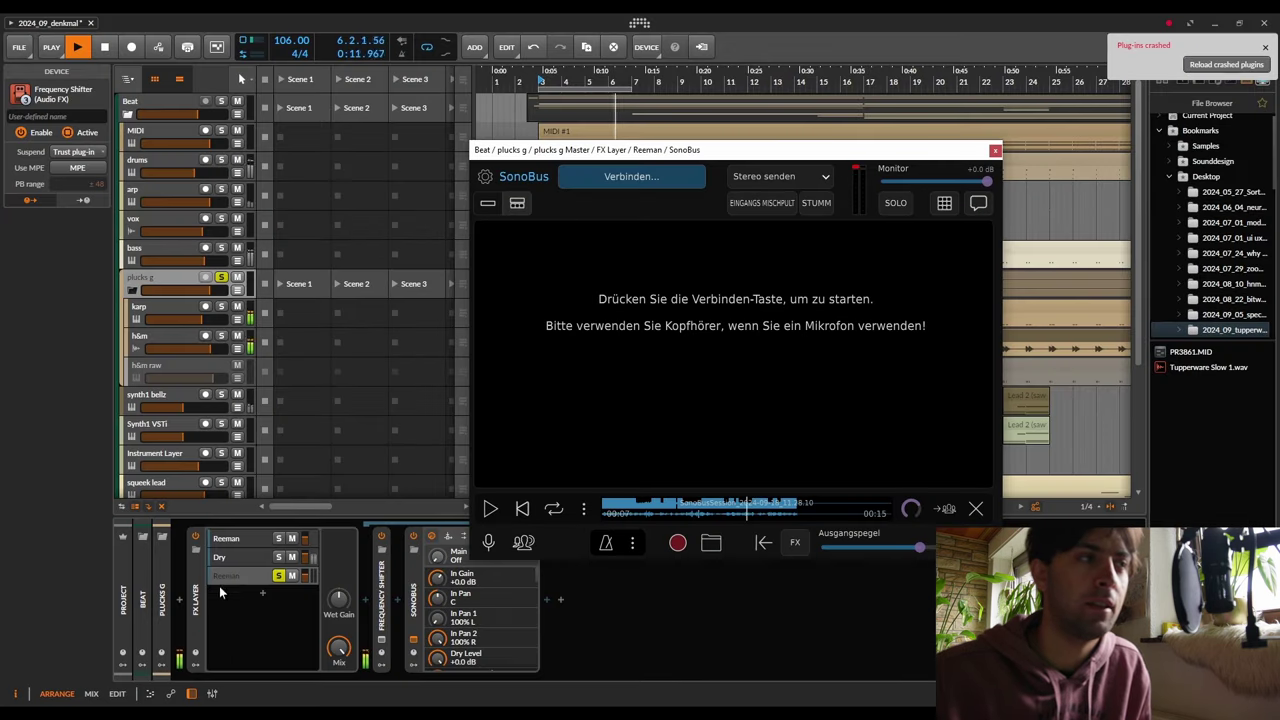
# - Delete the Reeman layers, then the whole FX Layer device from the plucks g chain
pyautogui.click(226, 579)
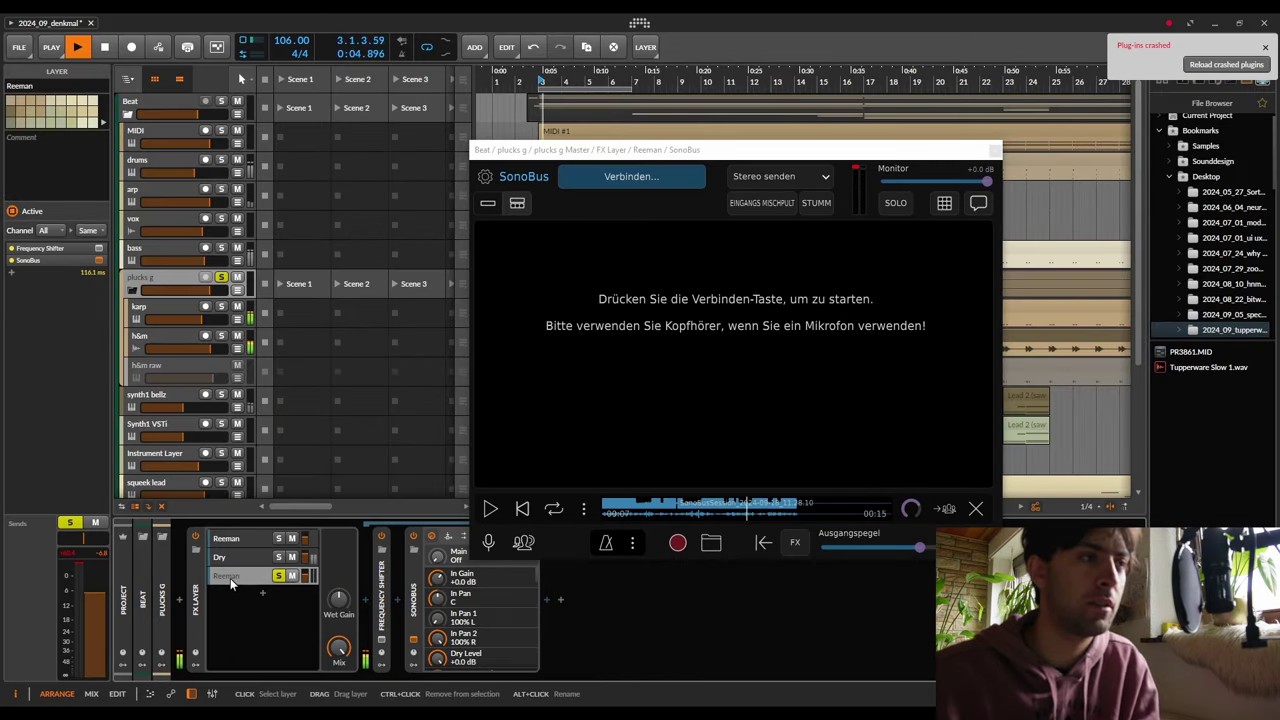
pyautogui.press('Delete')
pyautogui.click(241, 539)
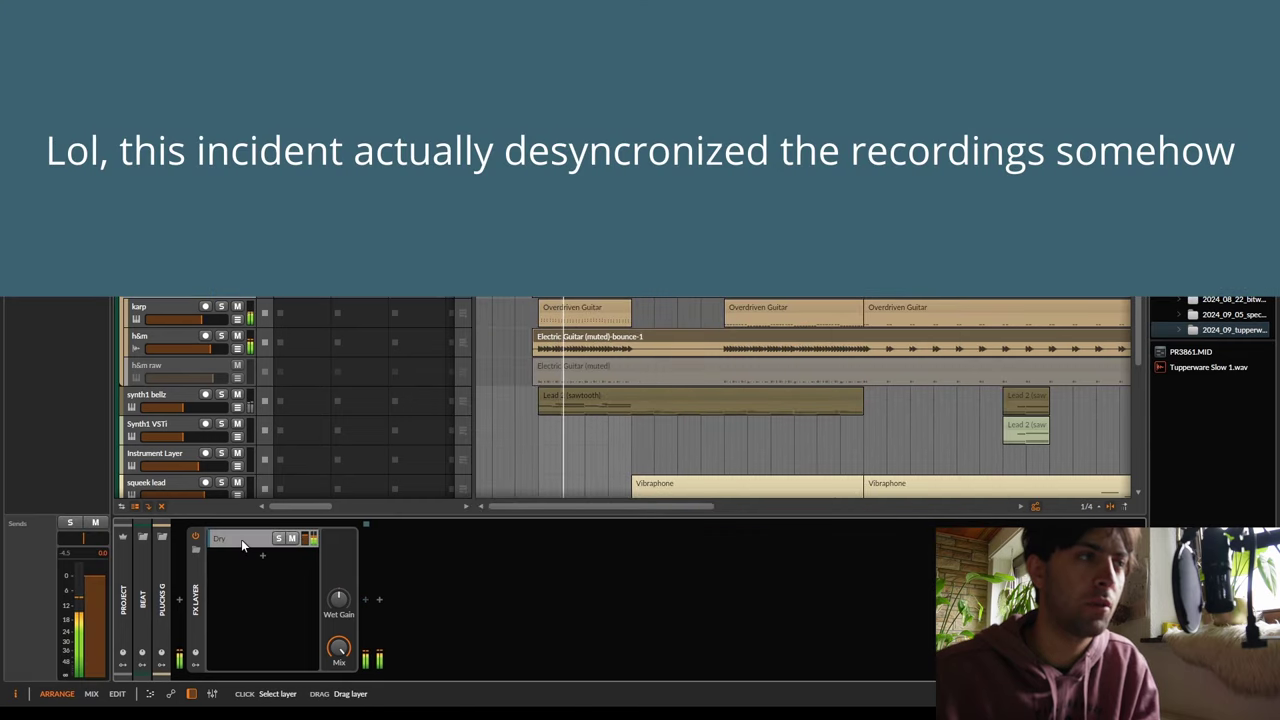
pyautogui.click(198, 599)
pyautogui.press('Delete')
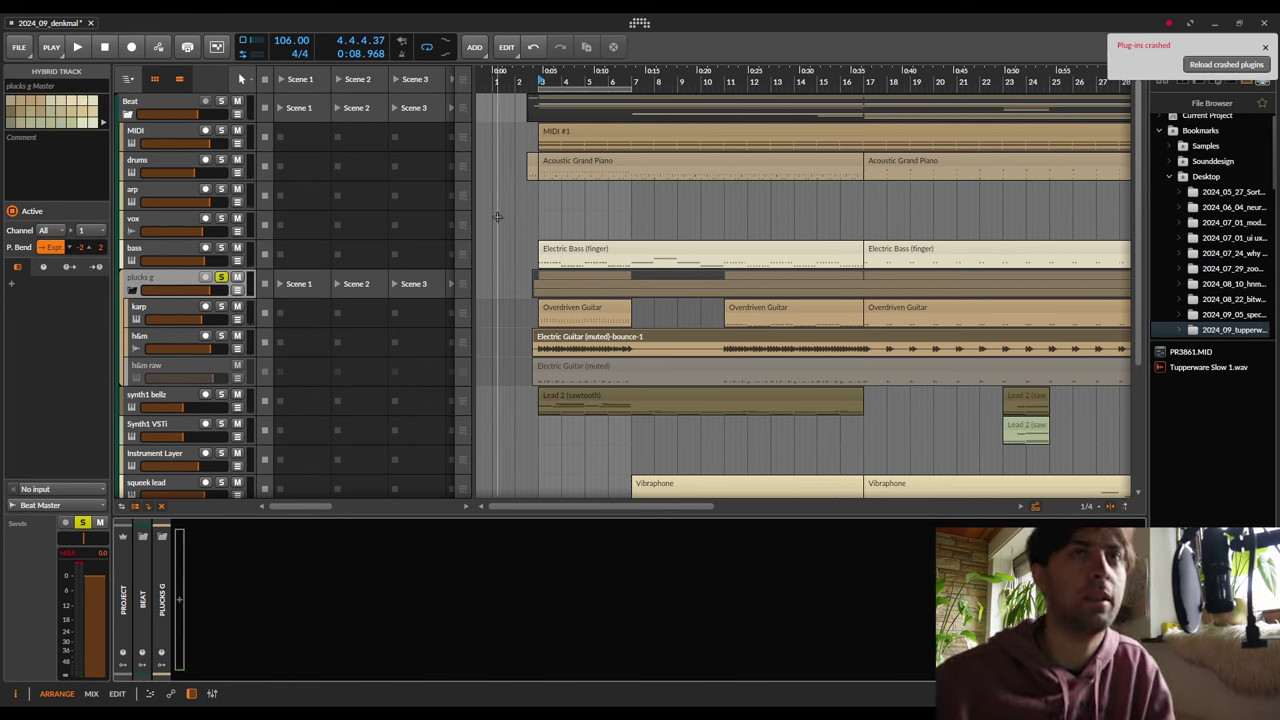
pyautogui.click(1264, 48)
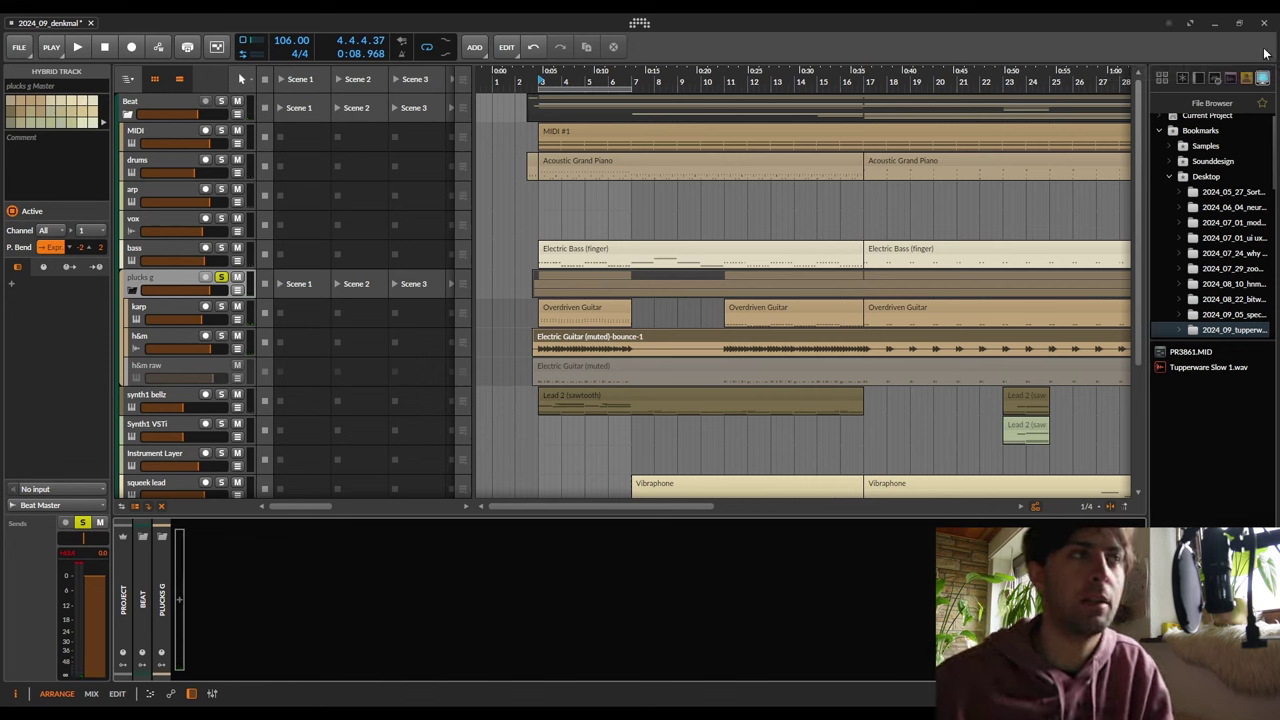
pyautogui.click(559, 312)
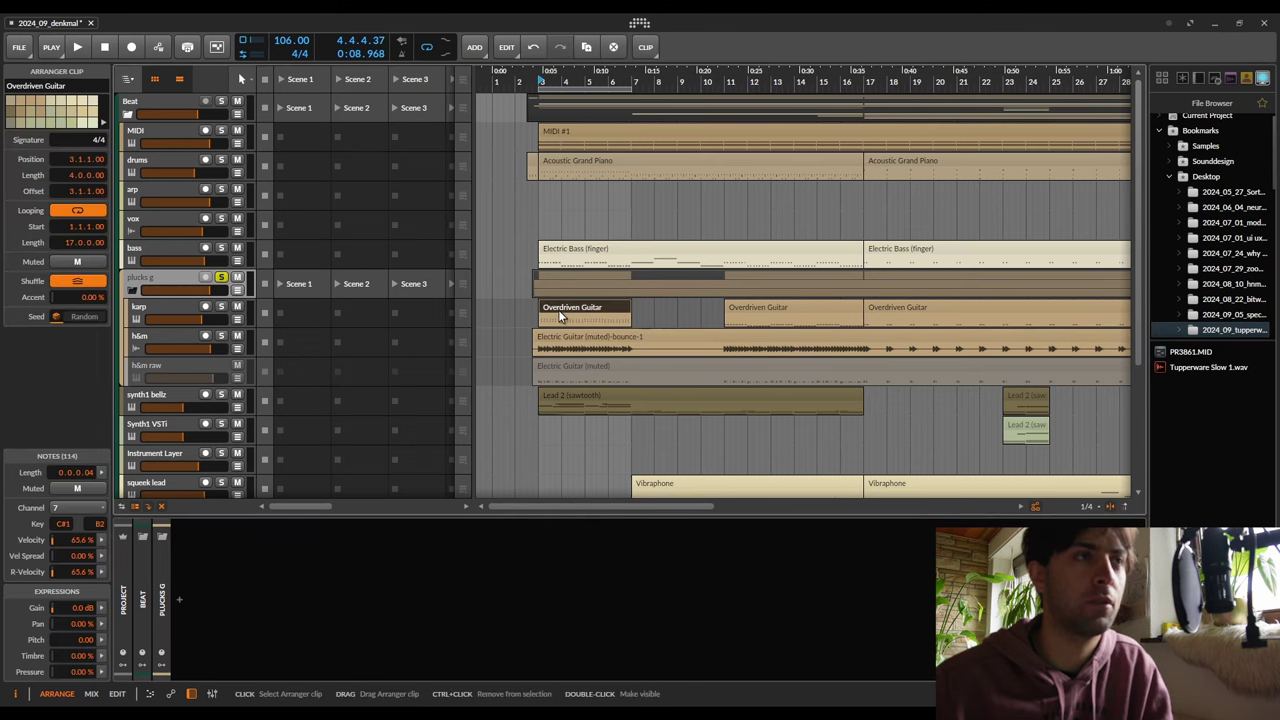